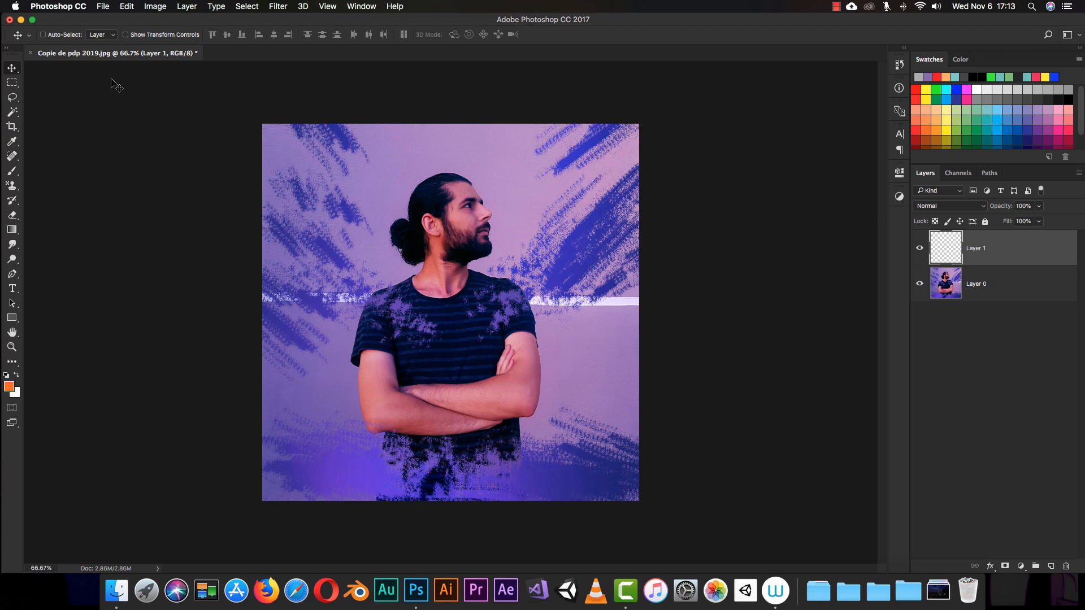
- Delete the empty Layer 1 above the portrait photo
click(0, 160)
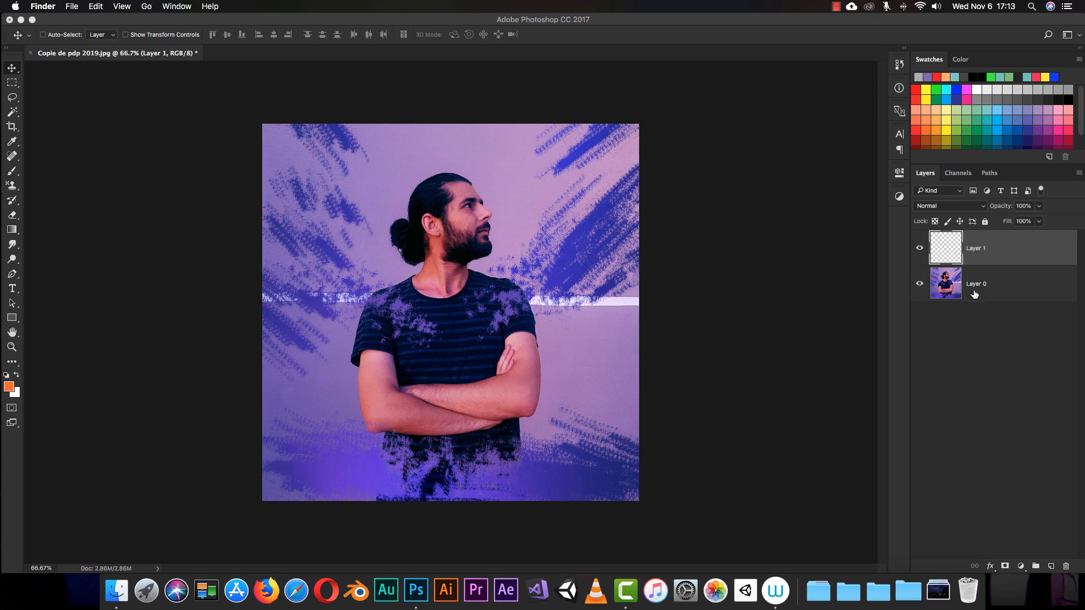
click(991, 254)
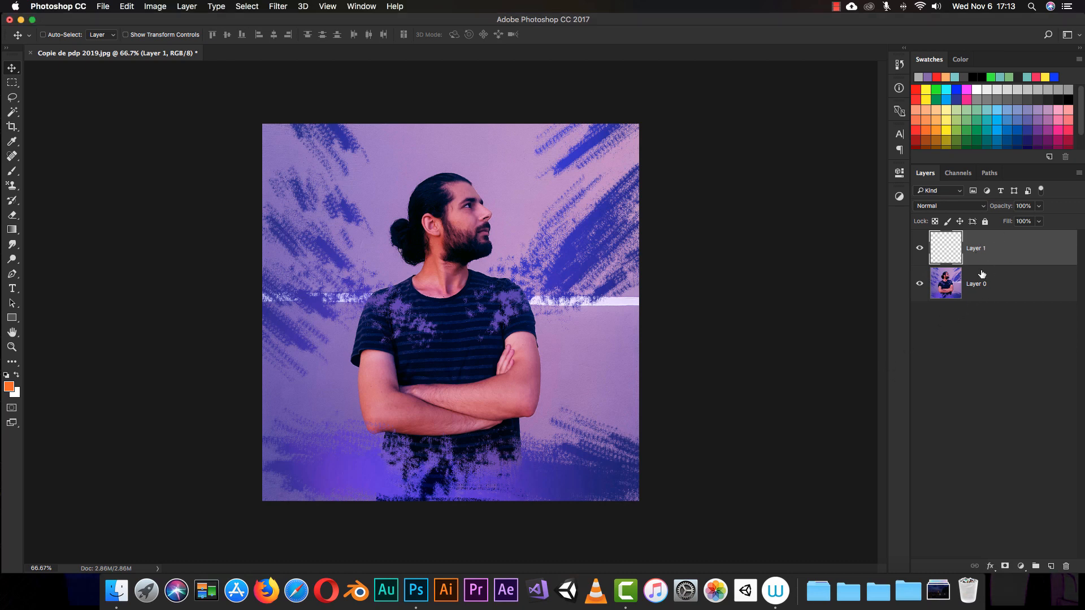
key(Delete)
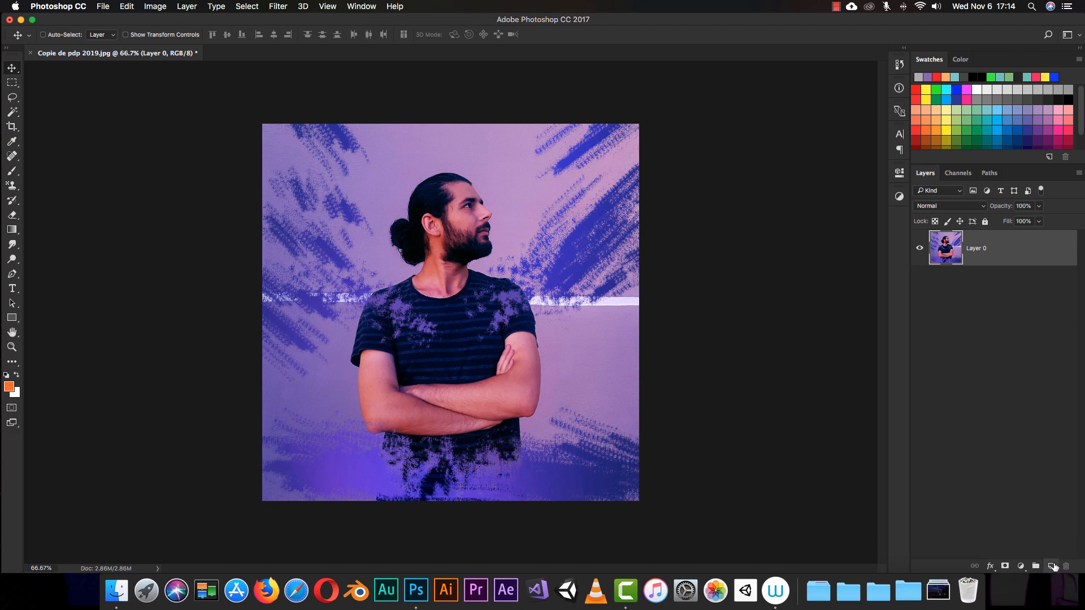
- Create a new layer named Filter1 and scribble over the man's head and chest on it with the orange brush
alt+click(1053, 567)
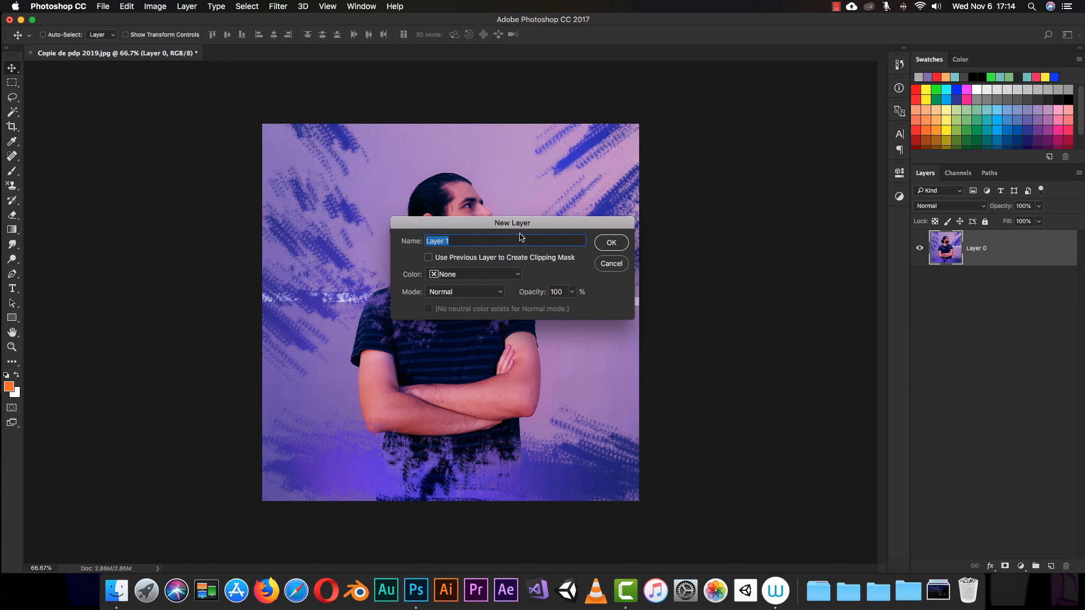
text(Filter1)
key(Return)
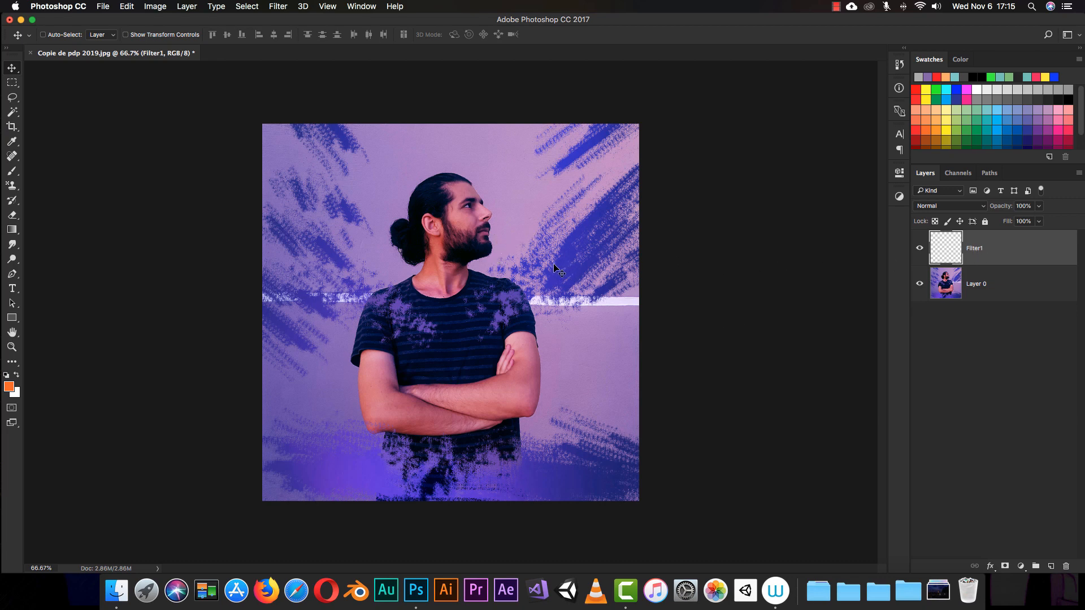
key(b)
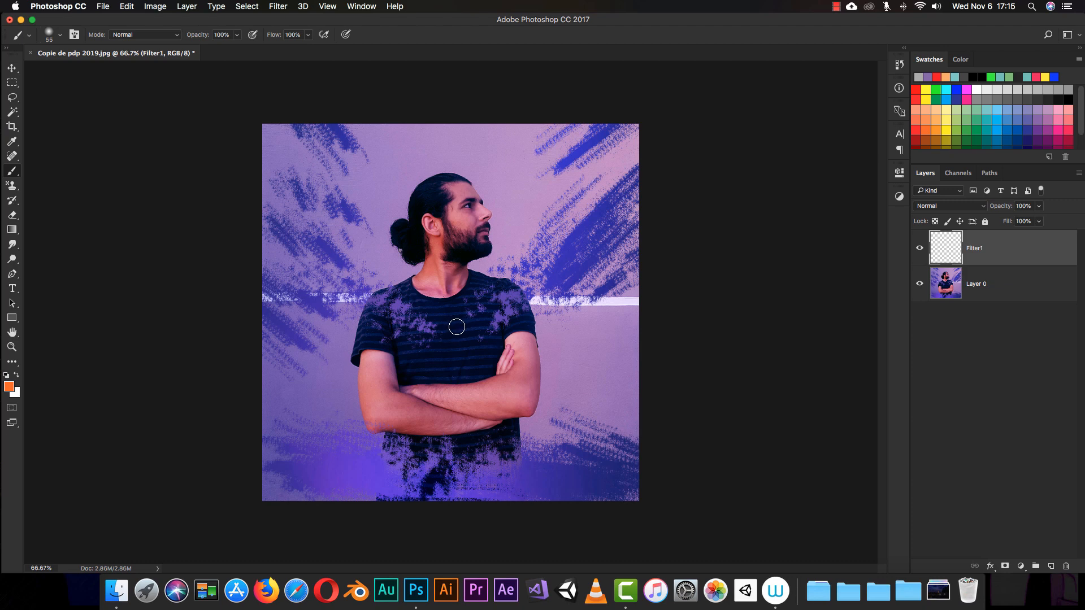
mouse_move(456, 327)
mouse_down()
mouse_move(496, 335)
mouse_move(454, 210)
mouse_move(558, 266)
mouse_move(419, 252)
mouse_move(371, 316)
mouse_move(503, 193)
mouse_move(489, 234)
mouse_move(491, 331)
mouse_move(532, 243)
mouse_move(496, 304)
mouse_move(465, 238)
mouse_move(456, 247)
mouse_move(465, 292)
mouse_move(513, 255)
mouse_up()
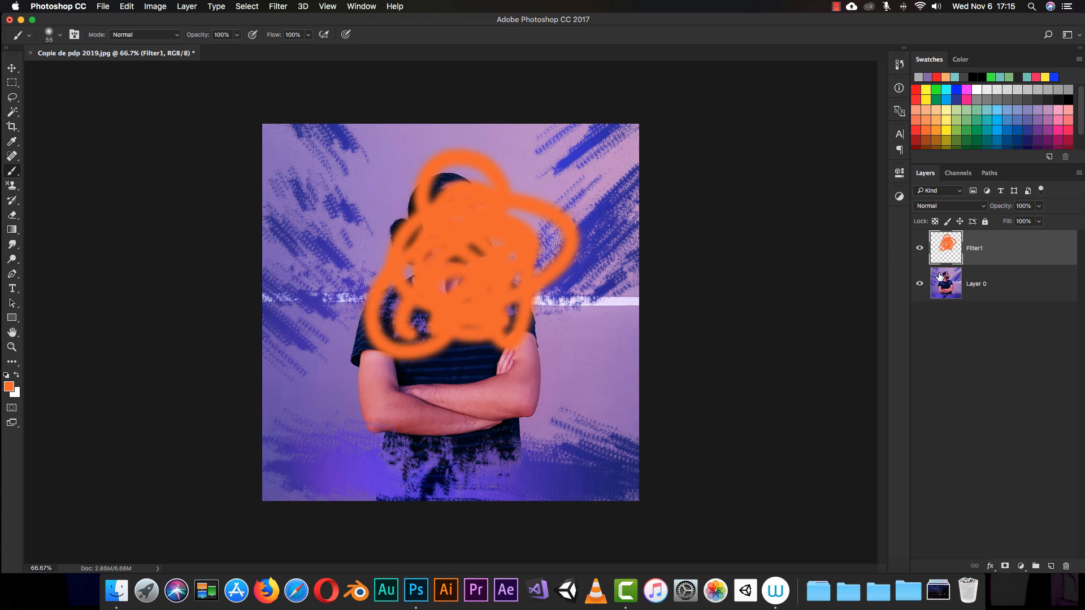
- Toggle the Filter1 layer's visibility off and on several times to compare the photo with and without the scribble
click(921, 251)
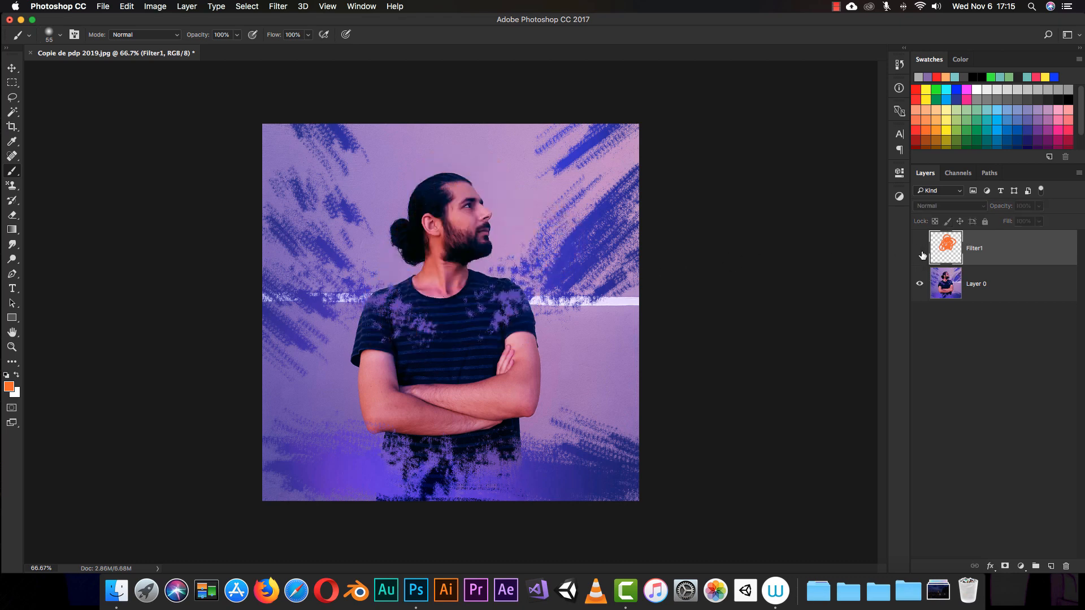
click(921, 252)
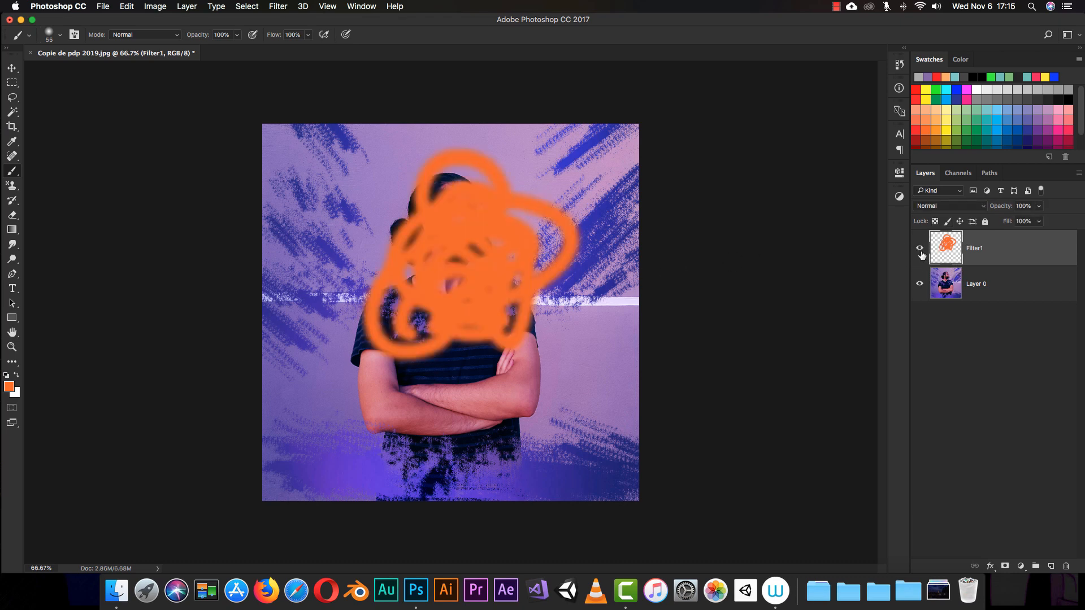
click(920, 252)
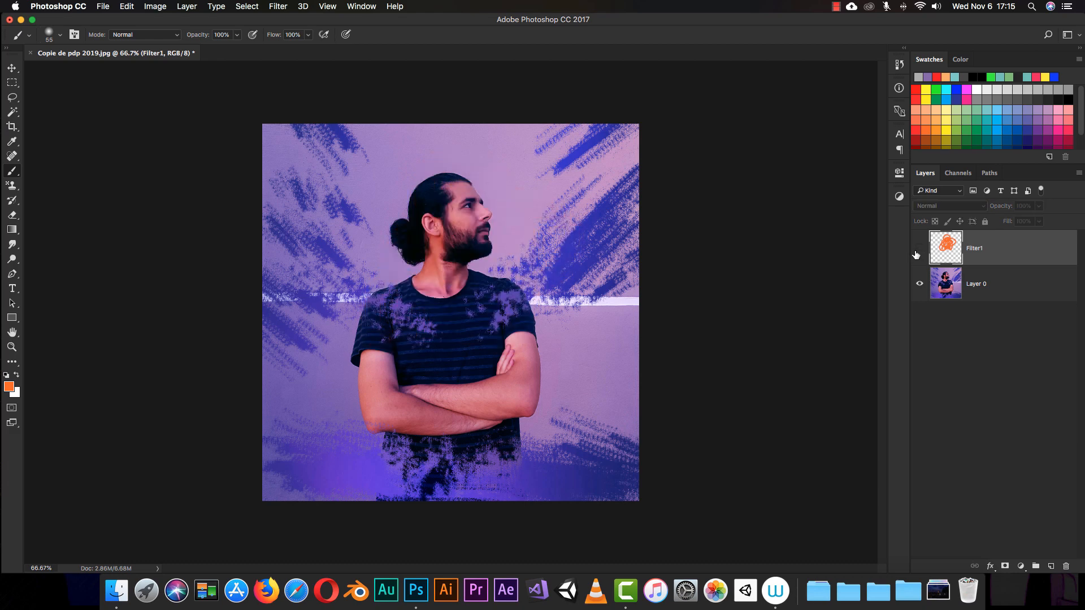
click(921, 248)
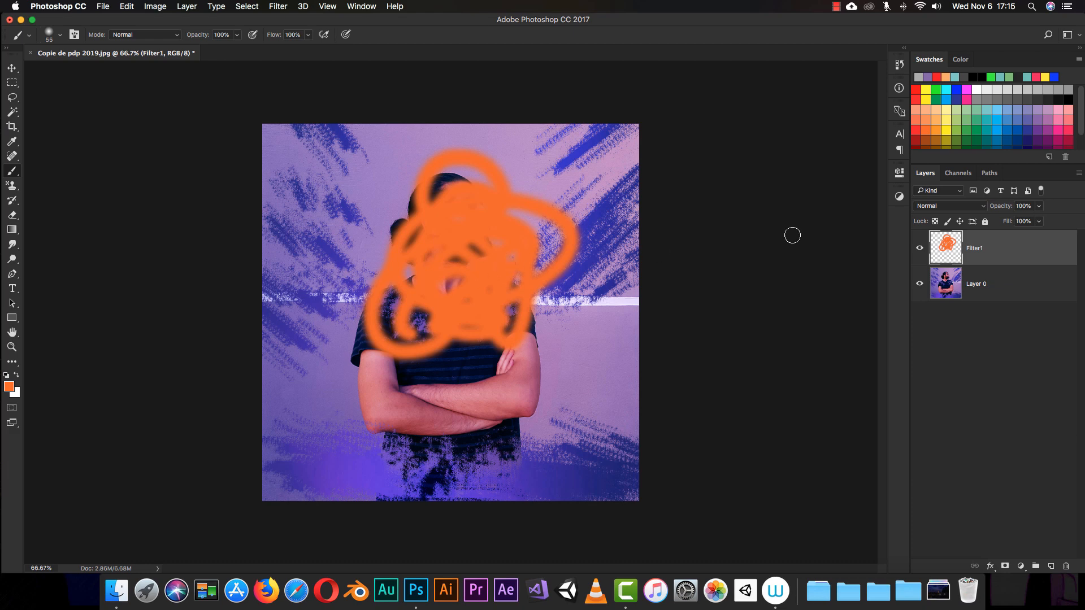
click(919, 249)
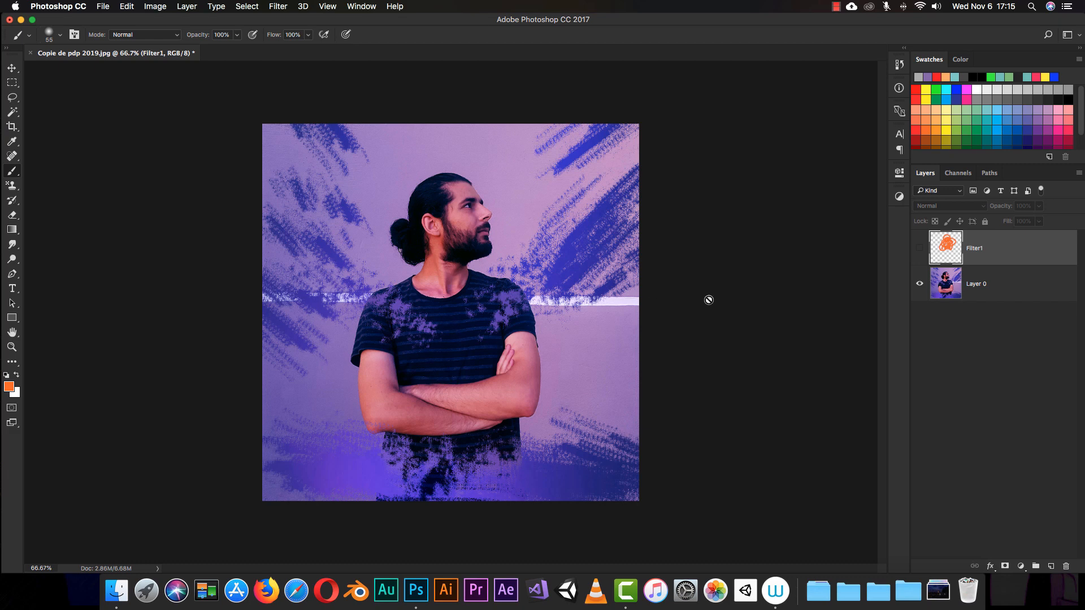
click(919, 249)
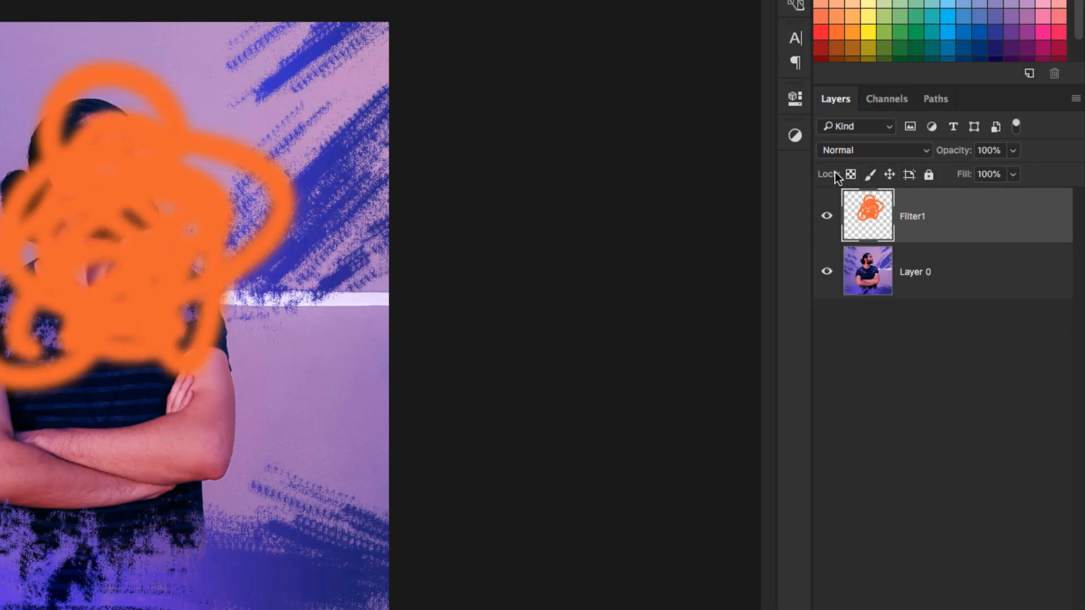
- Fully lock the Filter1 layer and try to paint on it with the brush
click(929, 175)
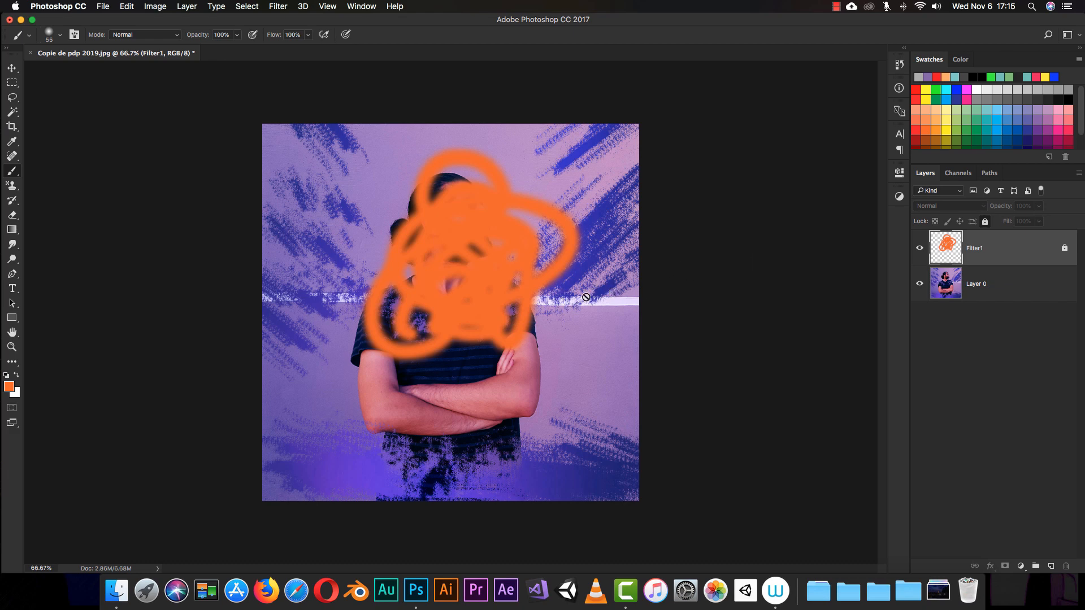
click(559, 293)
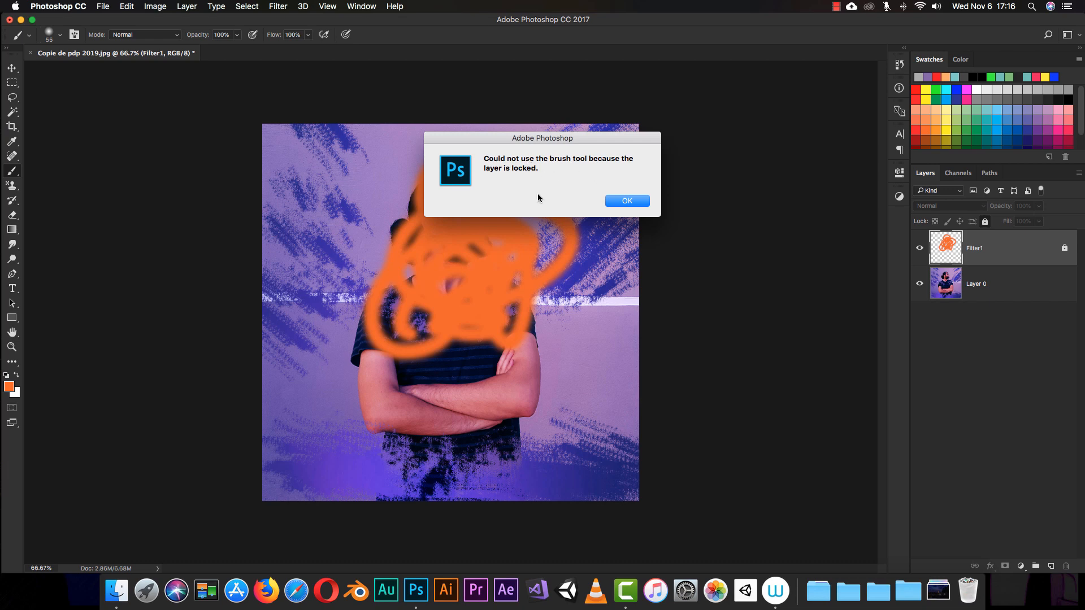
click(617, 201)
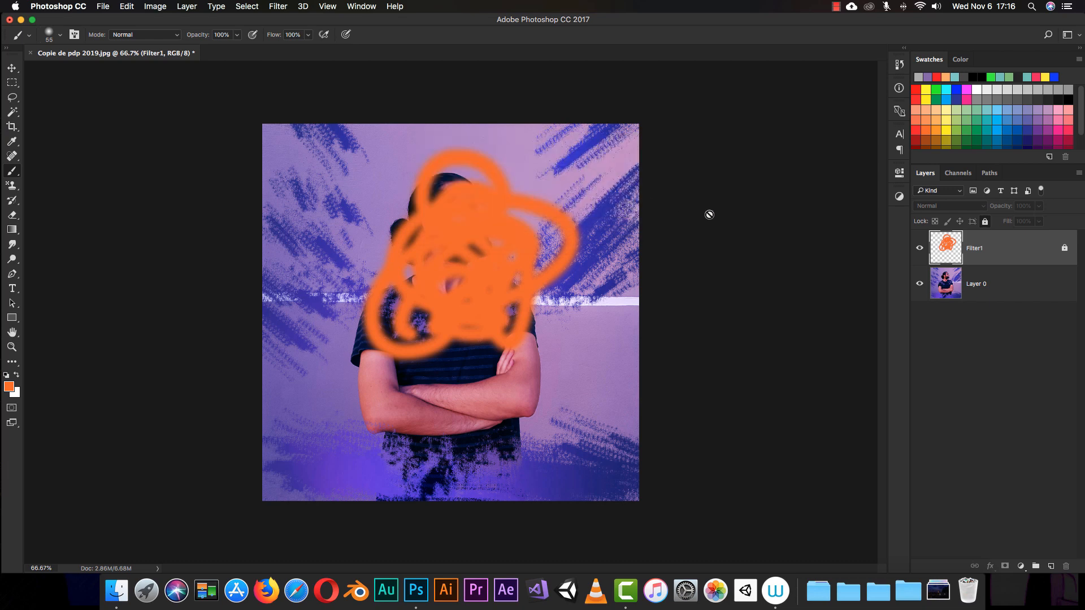
- Unlock the Filter1 layer and paint more loose orange strokes across the wall and the man's arms
click(1063, 248)
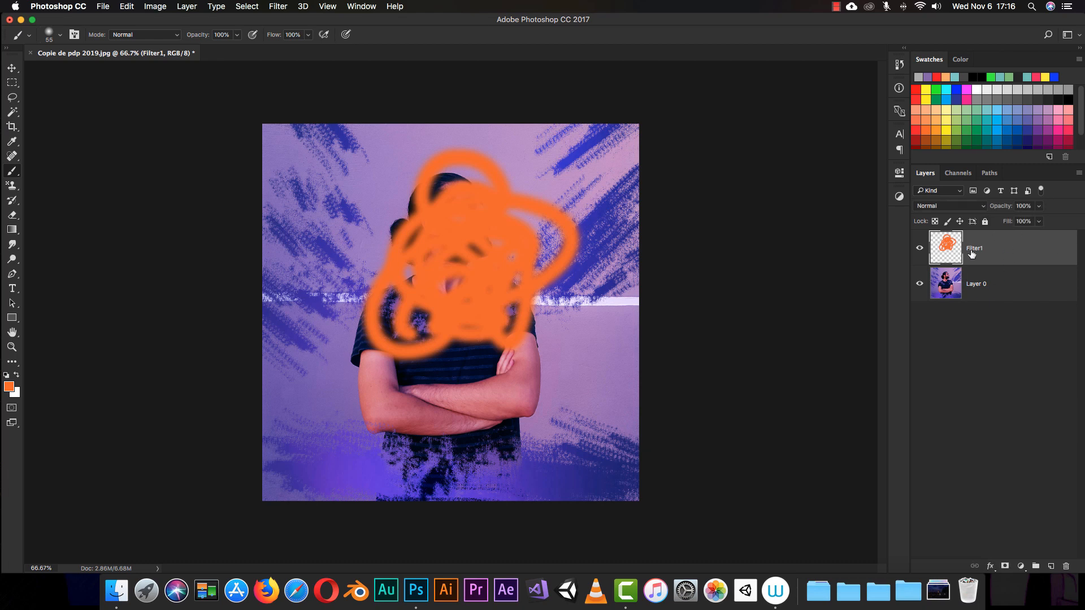
click(572, 163)
mouse_move(335, 196)
mouse_down()
mouse_move(418, 337)
mouse_move(343, 438)
mouse_move(532, 371)
mouse_move(568, 395)
mouse_up()
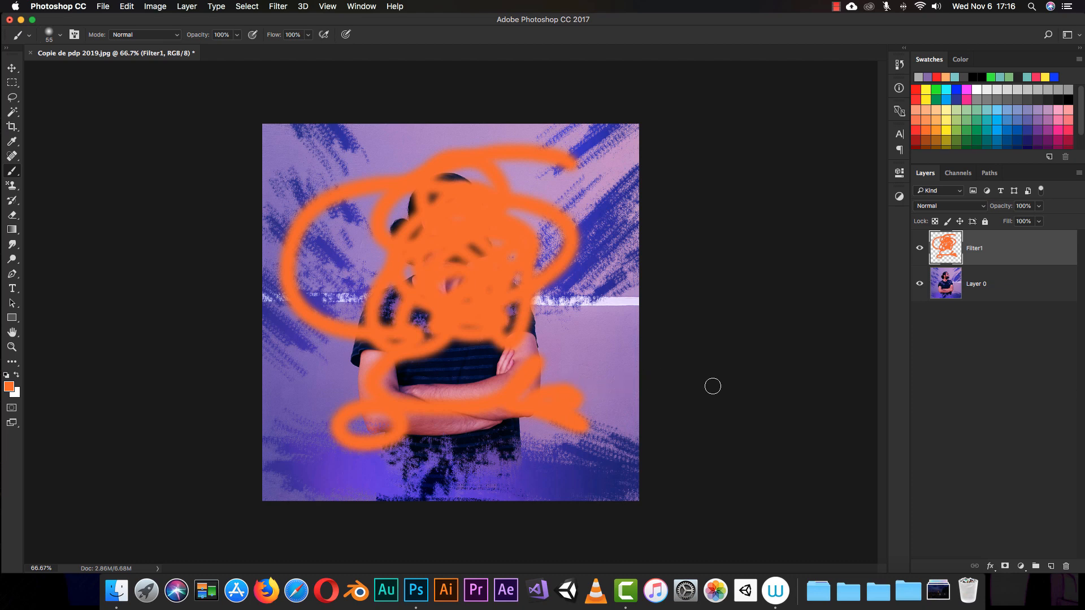
- Rename the photo layer, Layer 0, to "me xD" and lock it completely
click(991, 290)
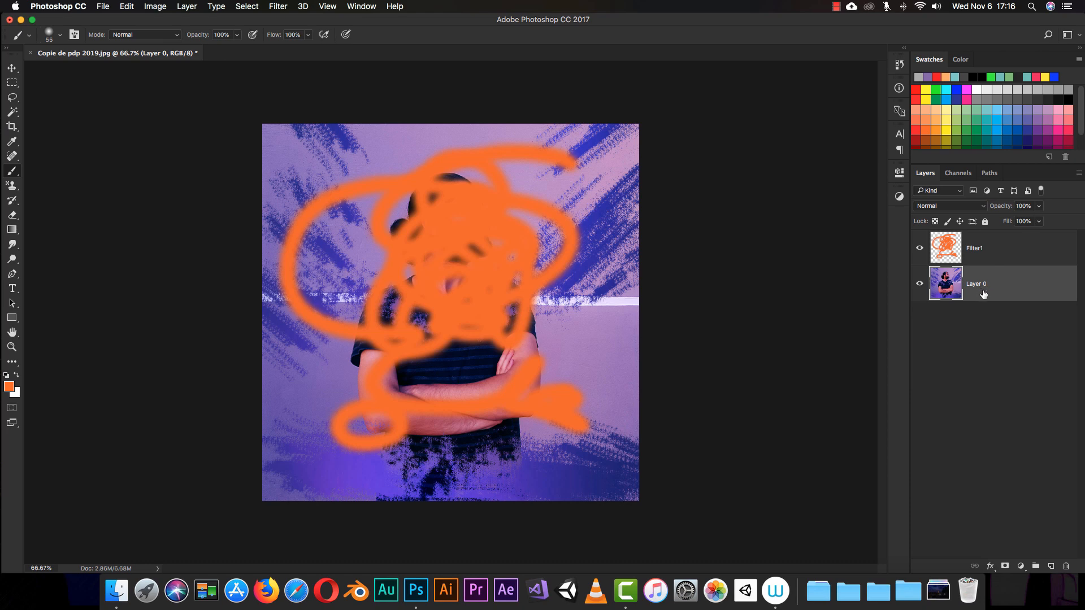
double_click(981, 284)
text(me xD)
key(Return)
double_click(974, 285)
key(Return)
click(984, 222)
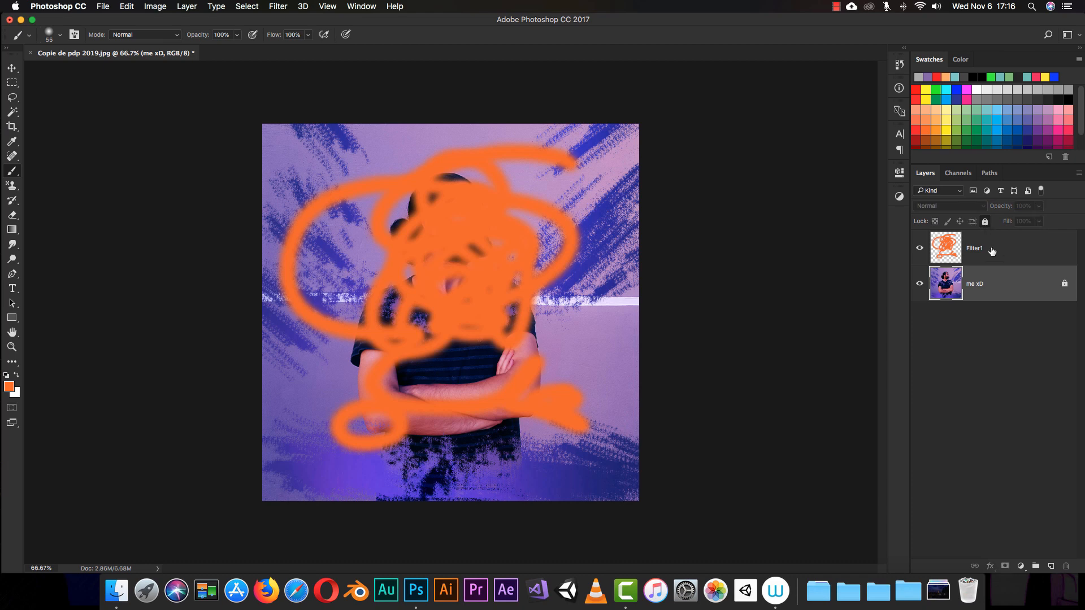
- Delete the scribbled Filter1 layer and create a fresh layer named Filter1 with a Red color label
click(971, 238)
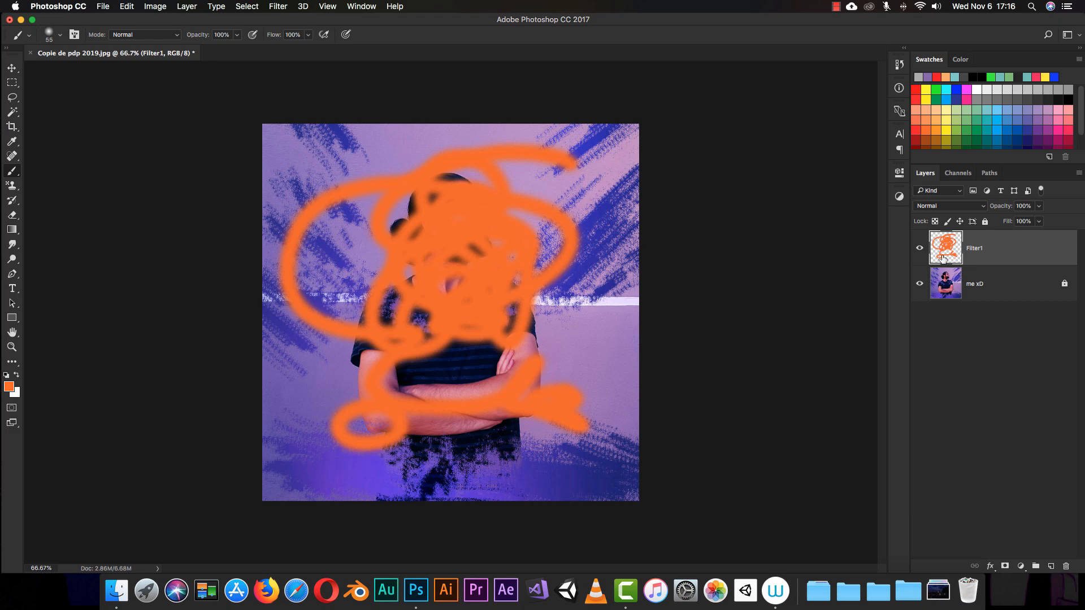
key(BackSpace)
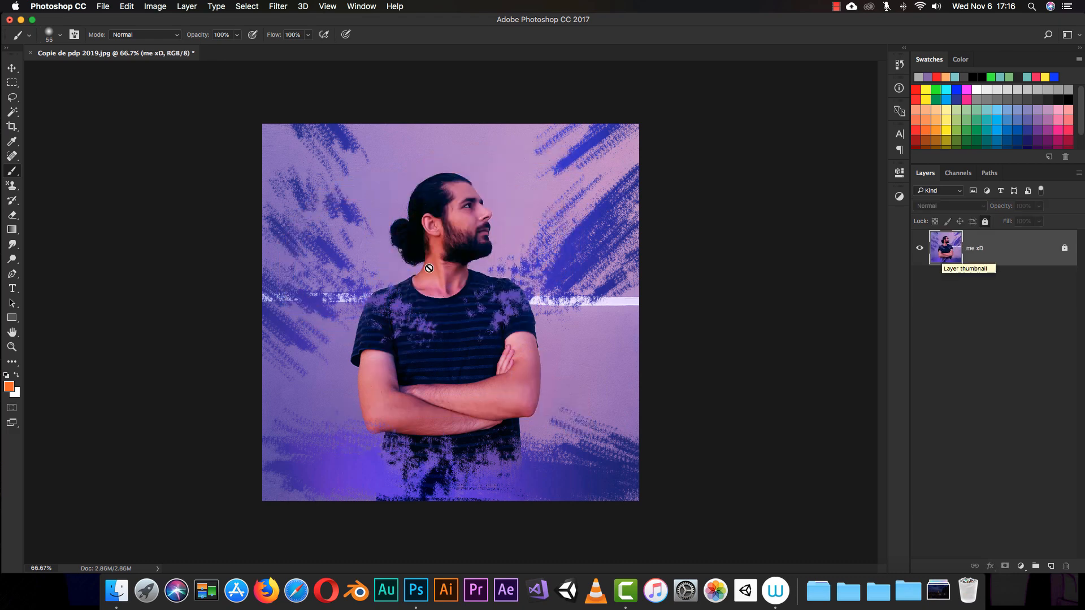
click(187, 6)
mouse_move(238, 20)
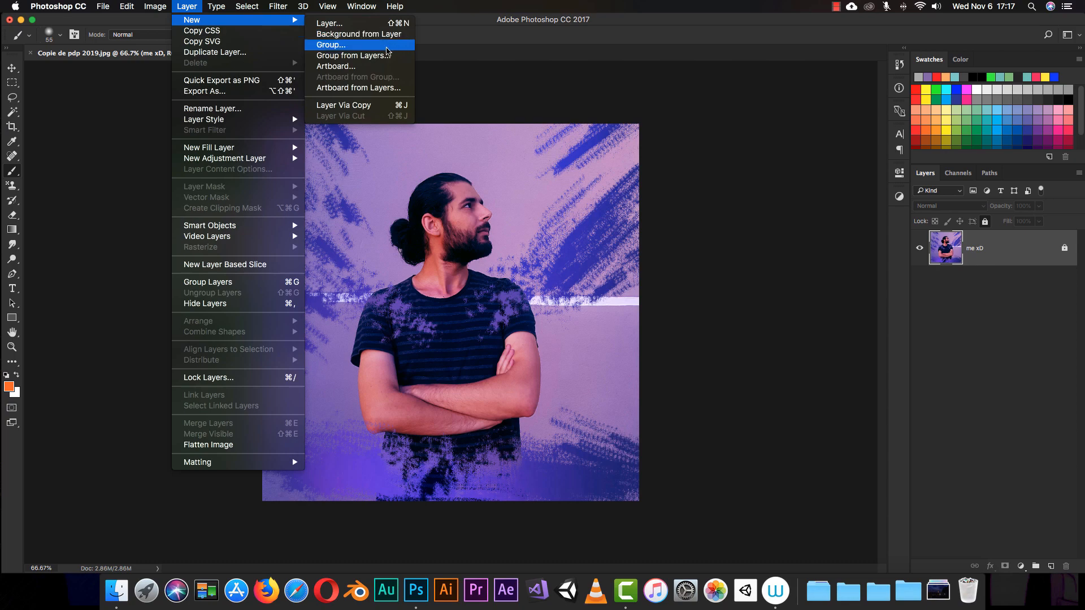
click(388, 23)
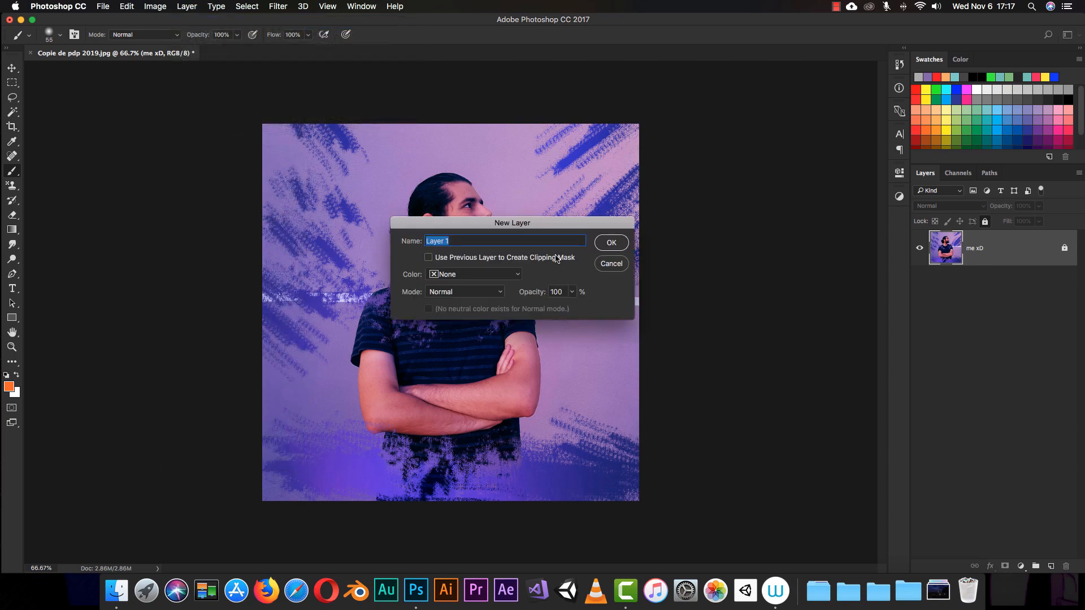
text(Filter1)
click(513, 277)
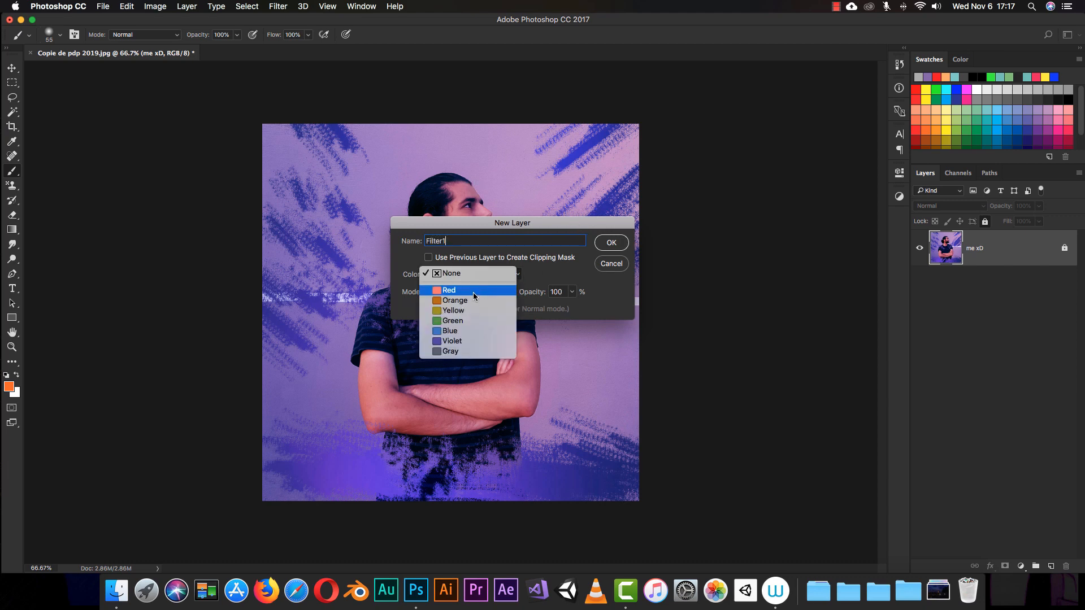
click(477, 293)
click(611, 243)
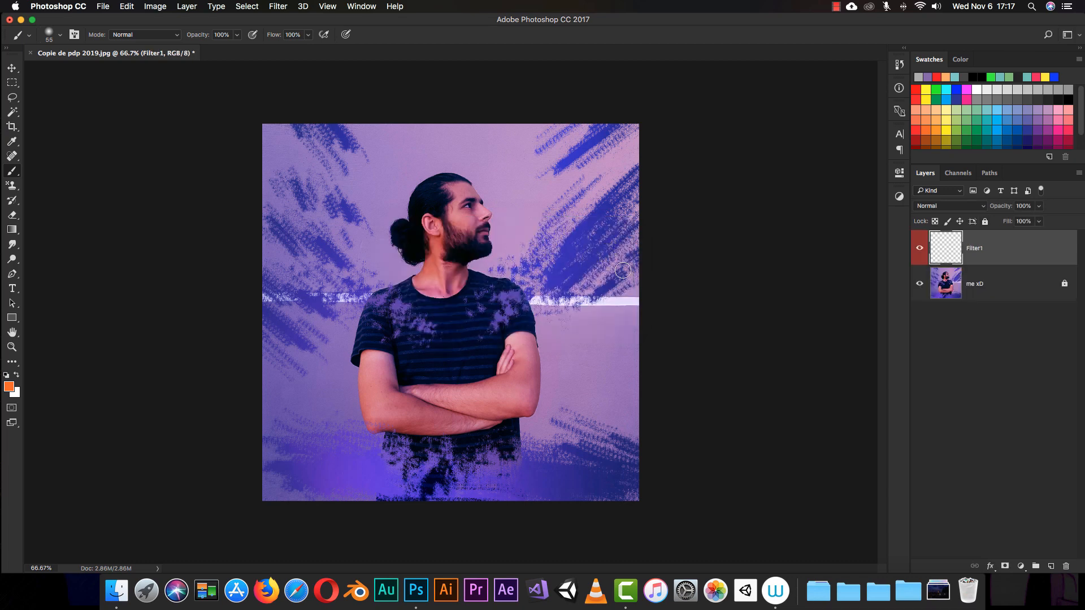
- With the Filter1 layer active, make a rectangular marquee selection covering the right half of the image
click(947, 343)
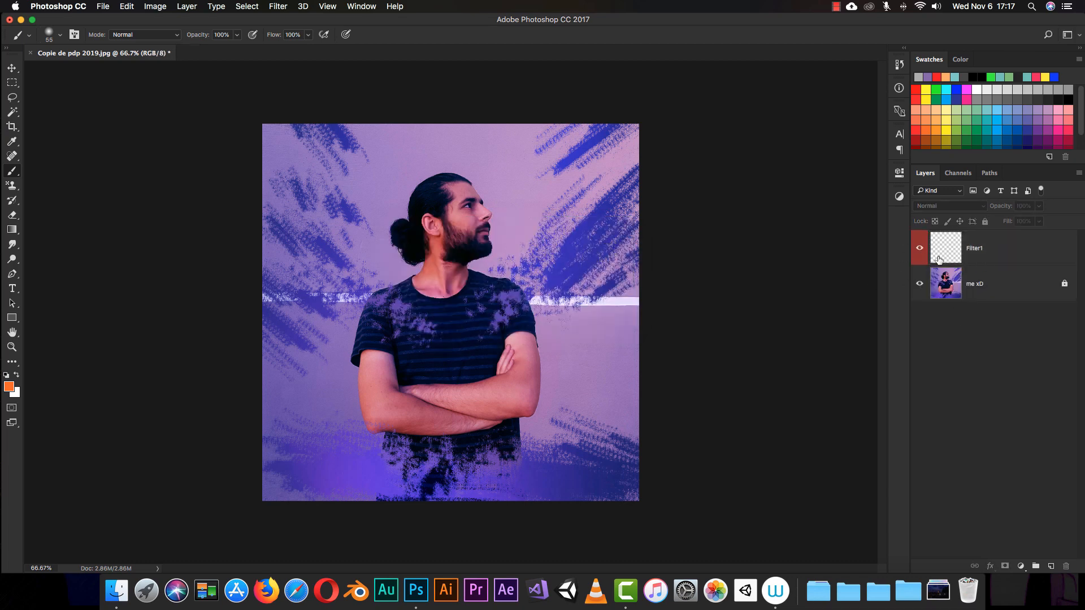
click(978, 254)
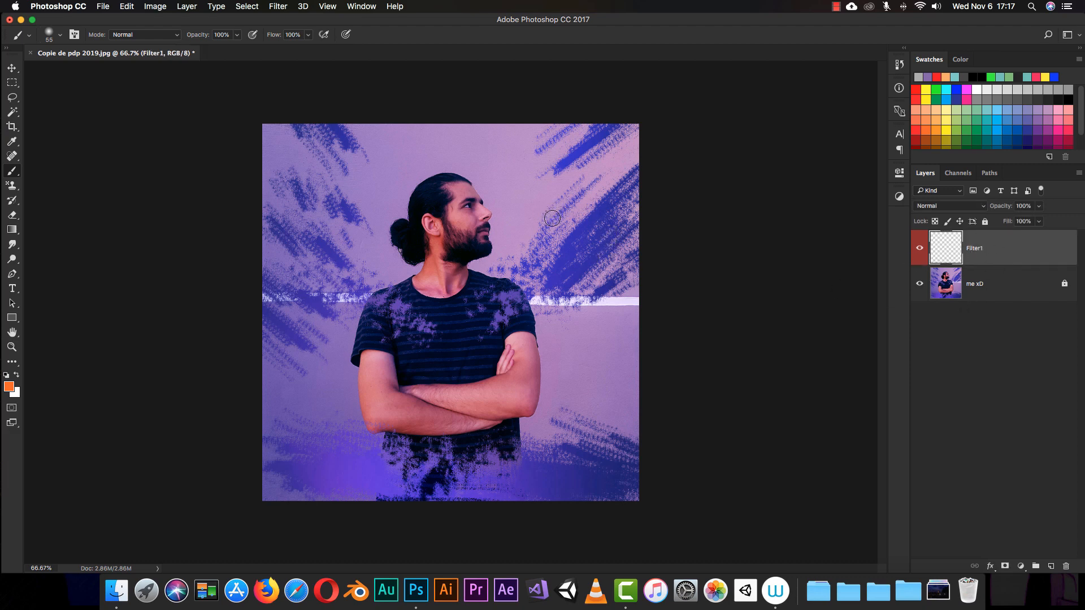
key(m)
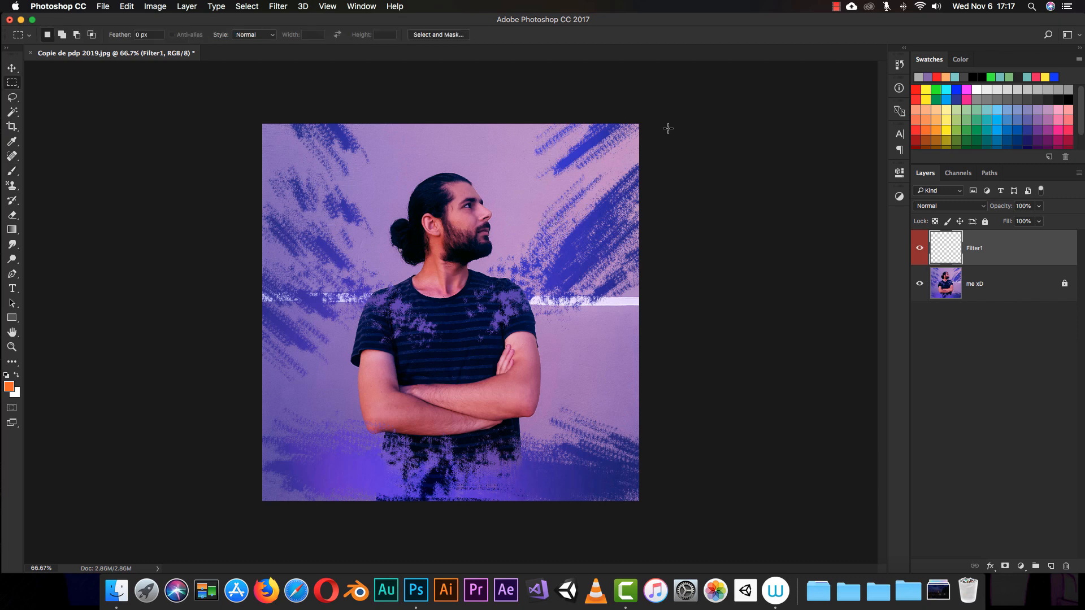
drag(683, 110, 450, 519)
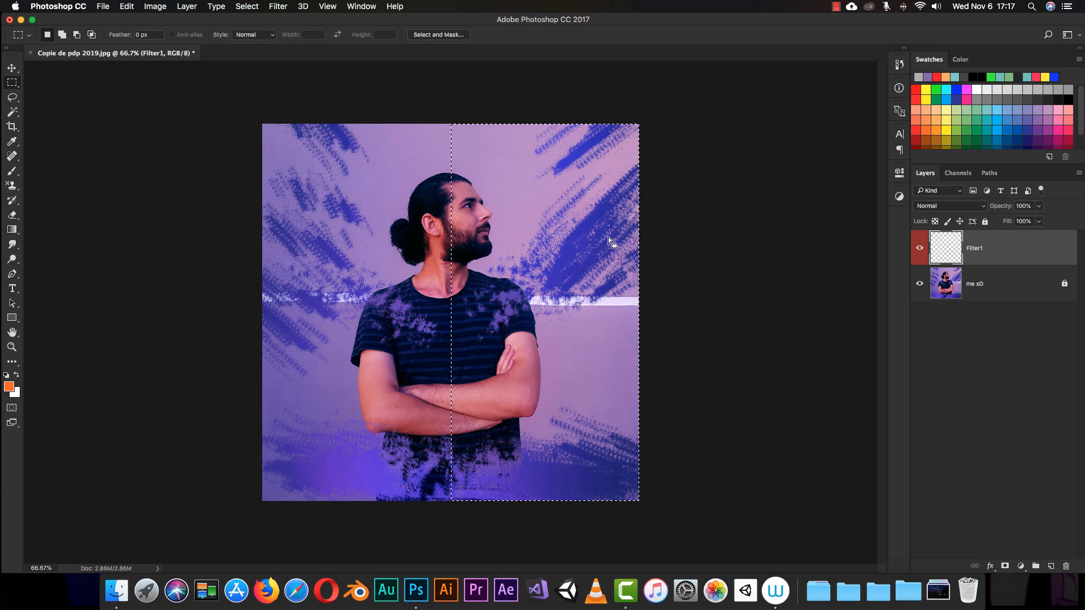
- Paint bright green brush strokes over the face and upper chest inside the selected half on Filter1
key(b)
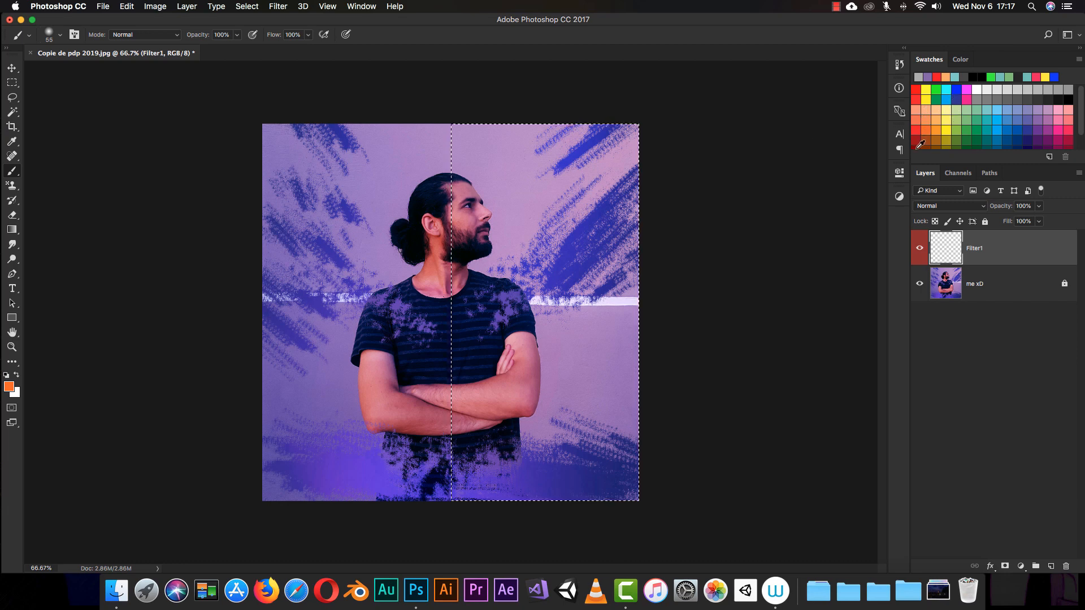
click(938, 87)
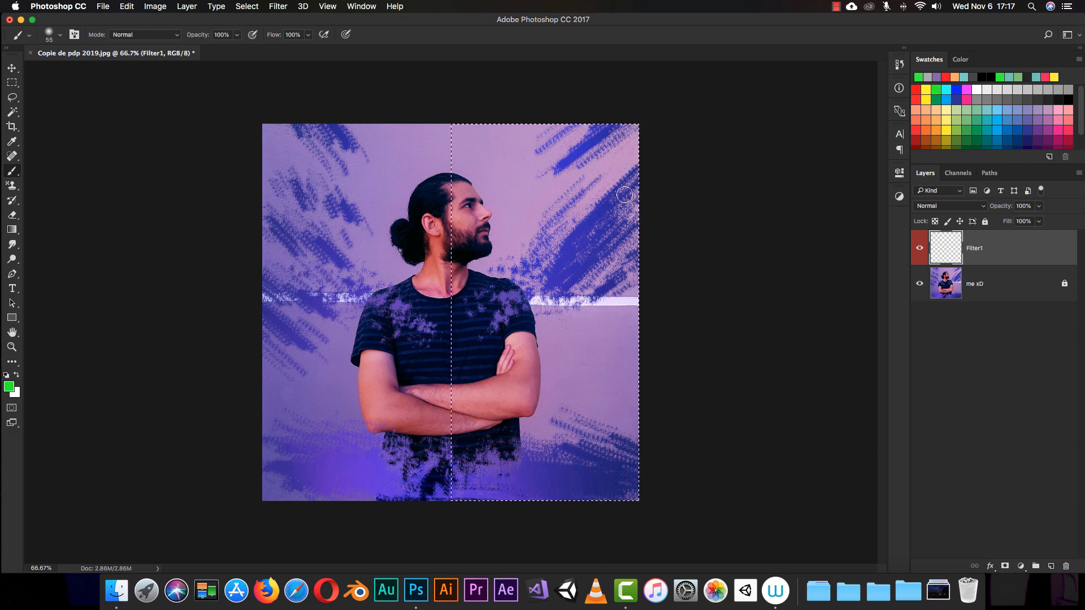
drag(460, 257, 529, 189)
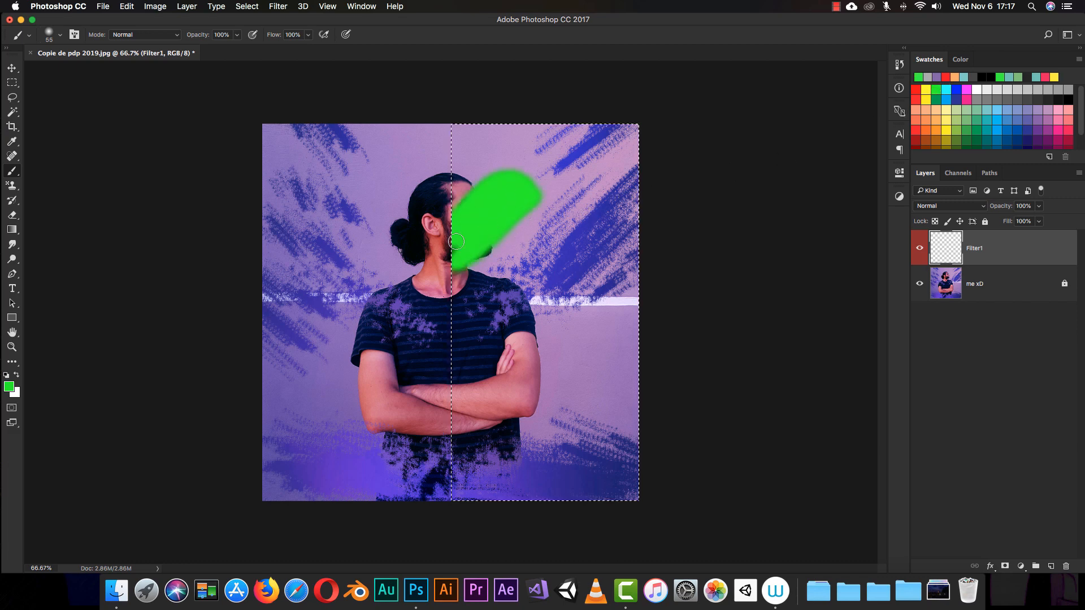
mouse_move(456, 241)
mouse_down()
mouse_move(496, 270)
mouse_move(521, 228)
mouse_move(486, 265)
mouse_move(533, 223)
mouse_move(519, 191)
mouse_up()
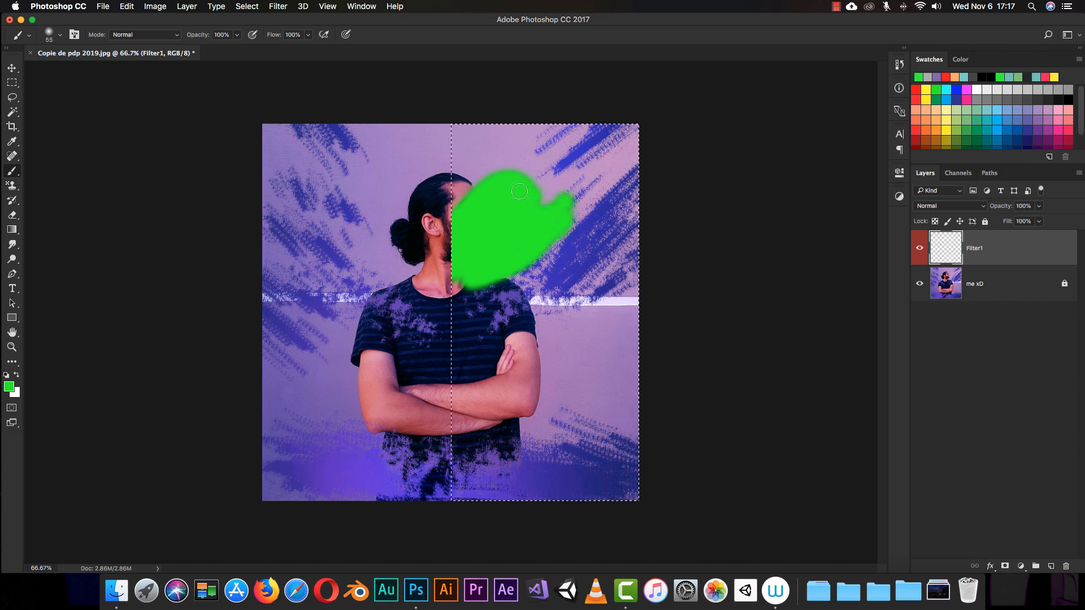
drag(541, 236, 509, 262)
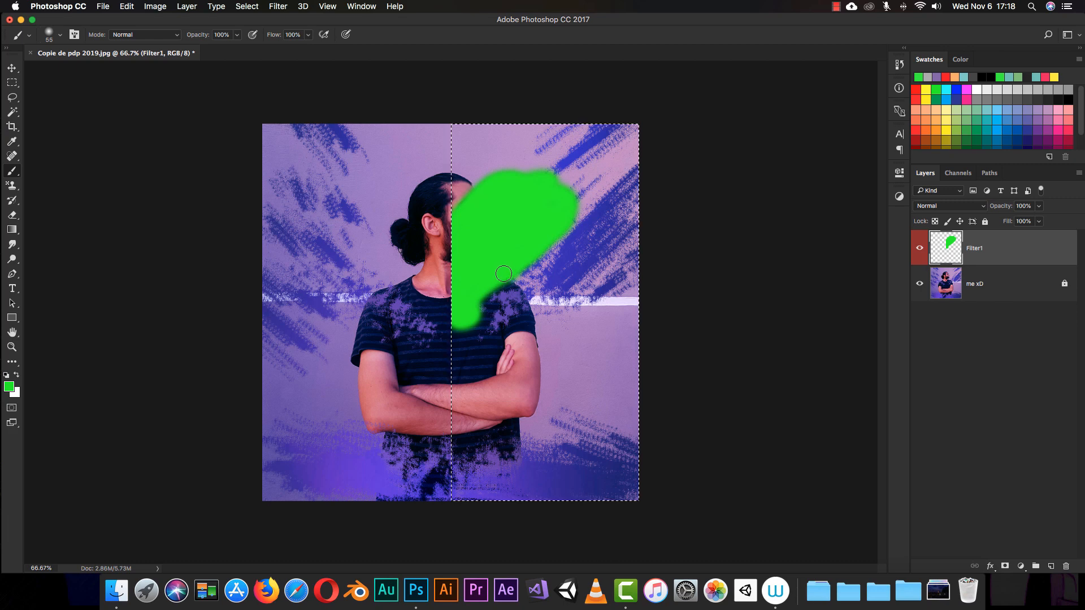
- Undo the green brush strokes on Filter1 and remove the two middle color stops from the Gradient tool's custom gradient
key(super+z)
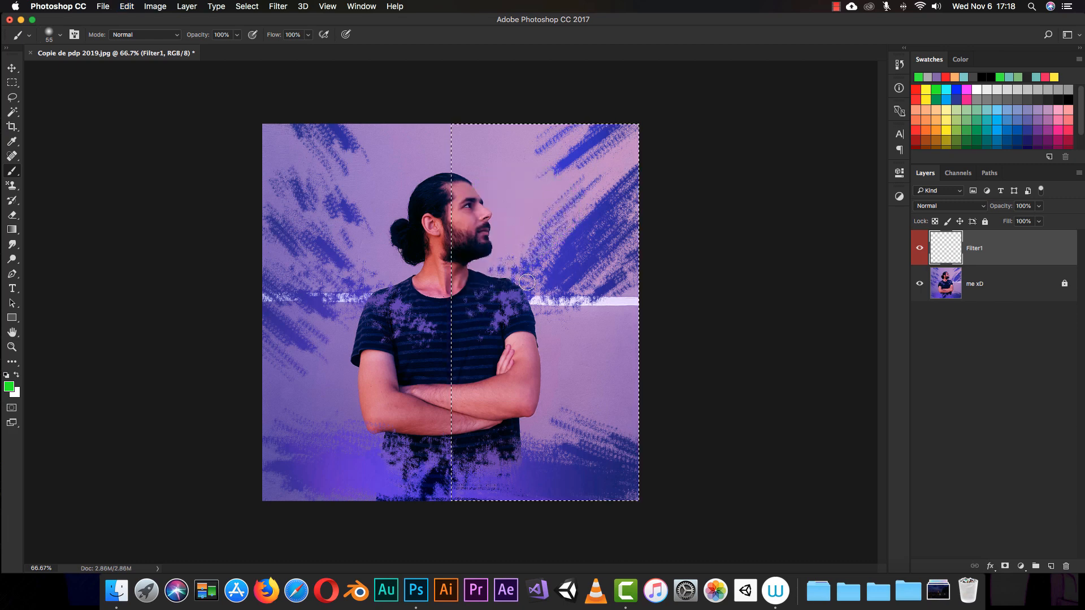
key(g)
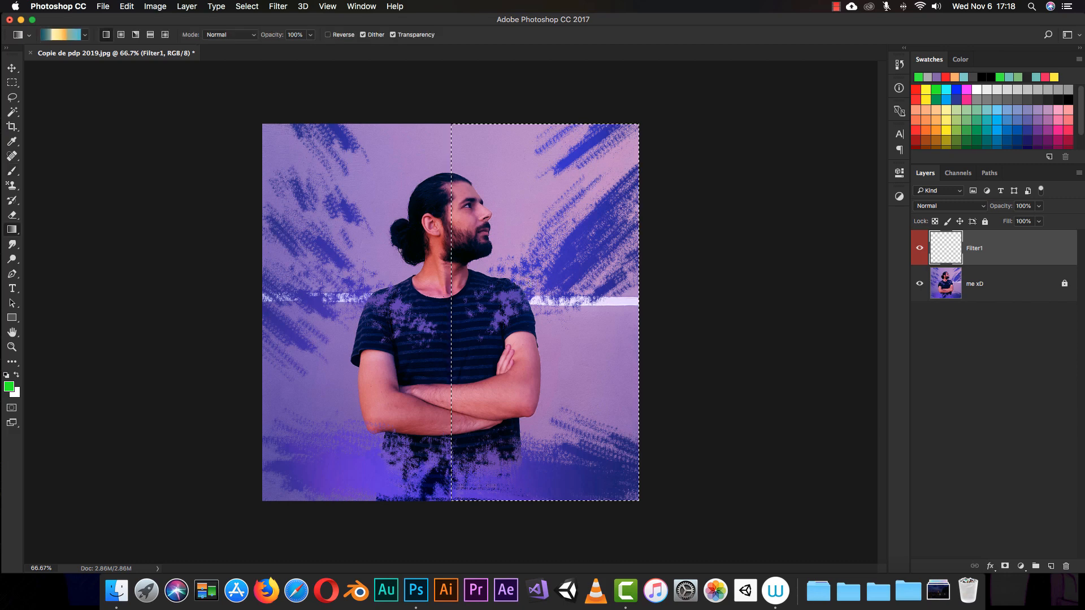
click(61, 37)
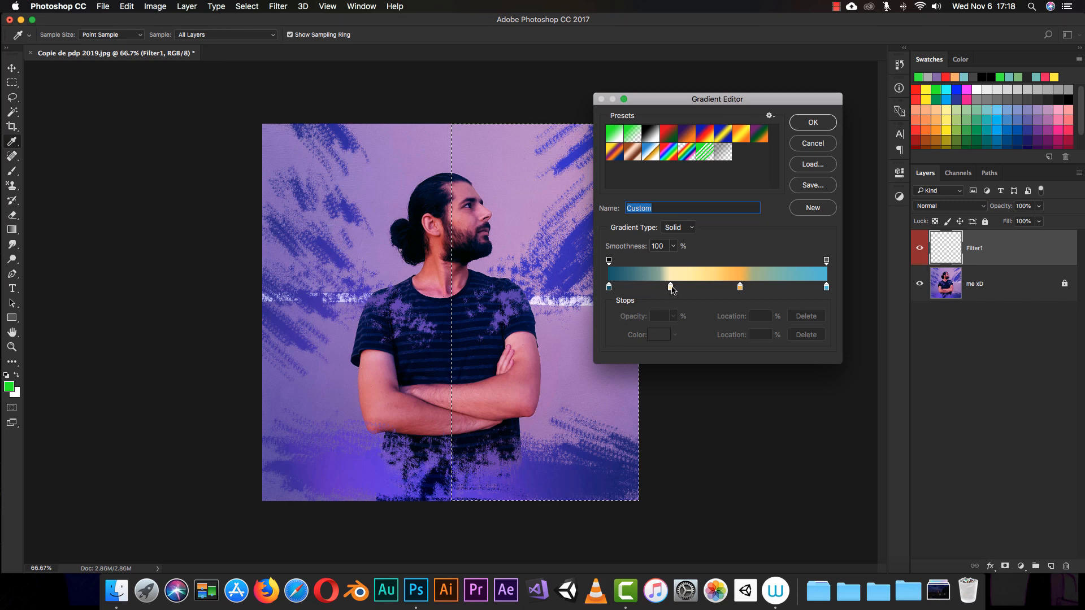
drag(670, 287, 672, 320)
drag(740, 287, 732, 320)
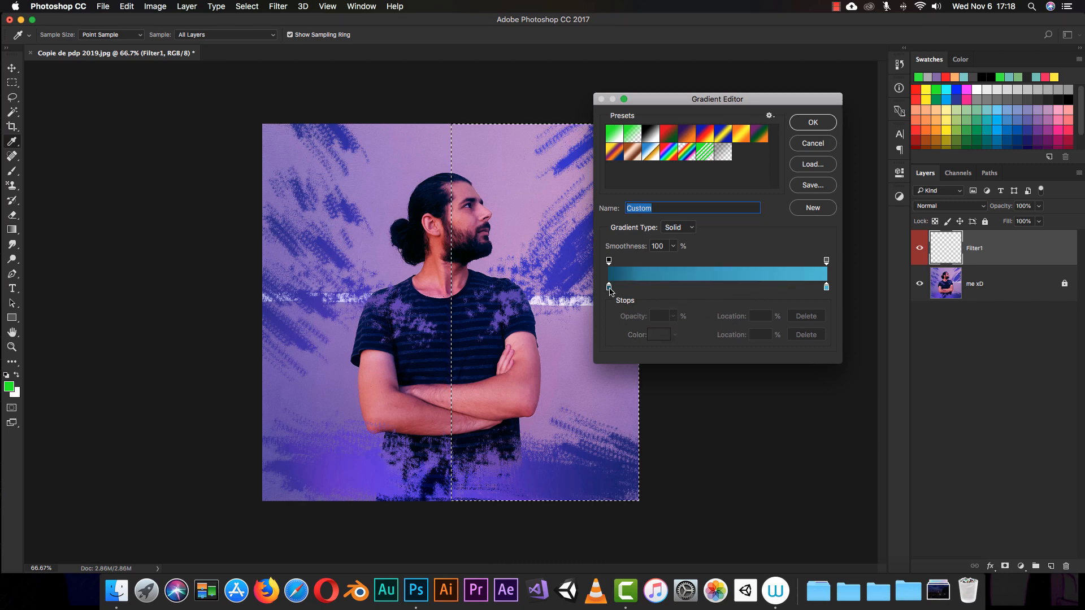
- Recolor the gradient's starting color stop at location 0% to a strong medium green
click(609, 288)
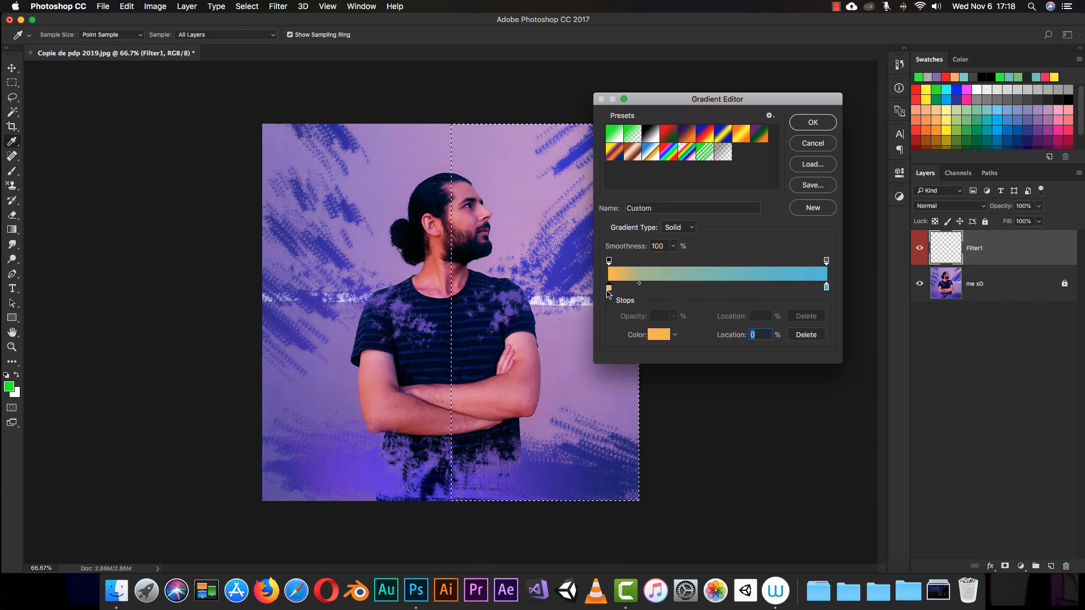
double_click(608, 288)
click(706, 196)
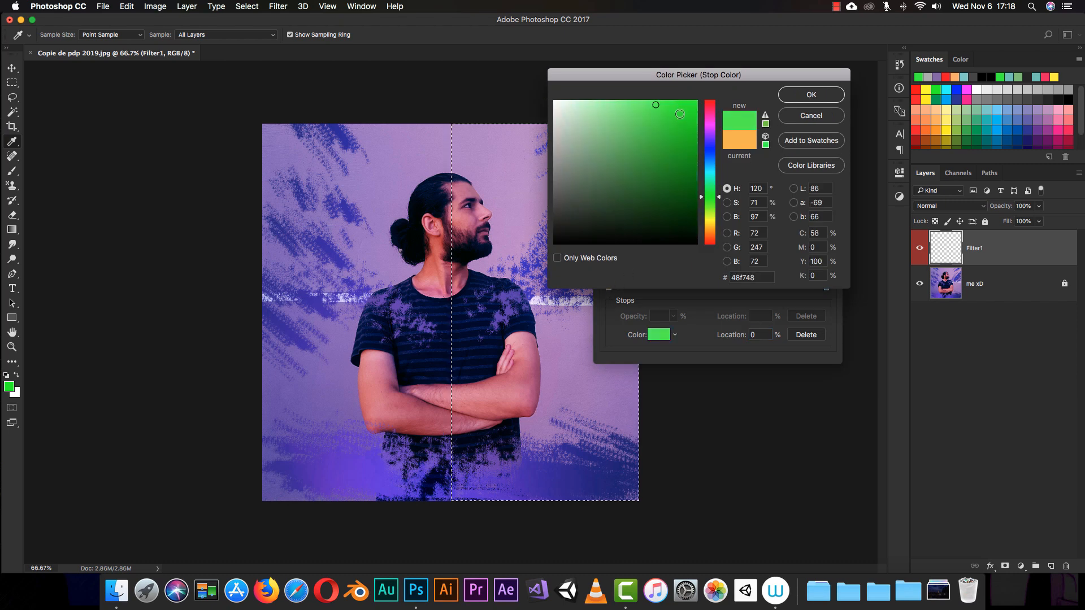
click(682, 125)
click(799, 95)
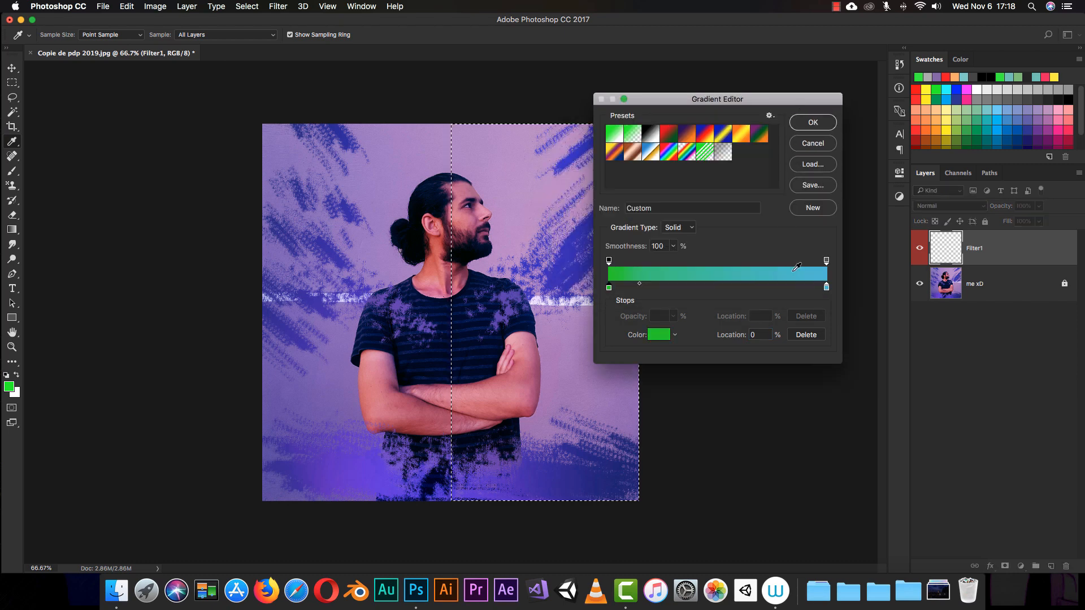
- Recolor the gradient's end color stop at location 100% to a softer bluish green
click(824, 288)
double_click(825, 289)
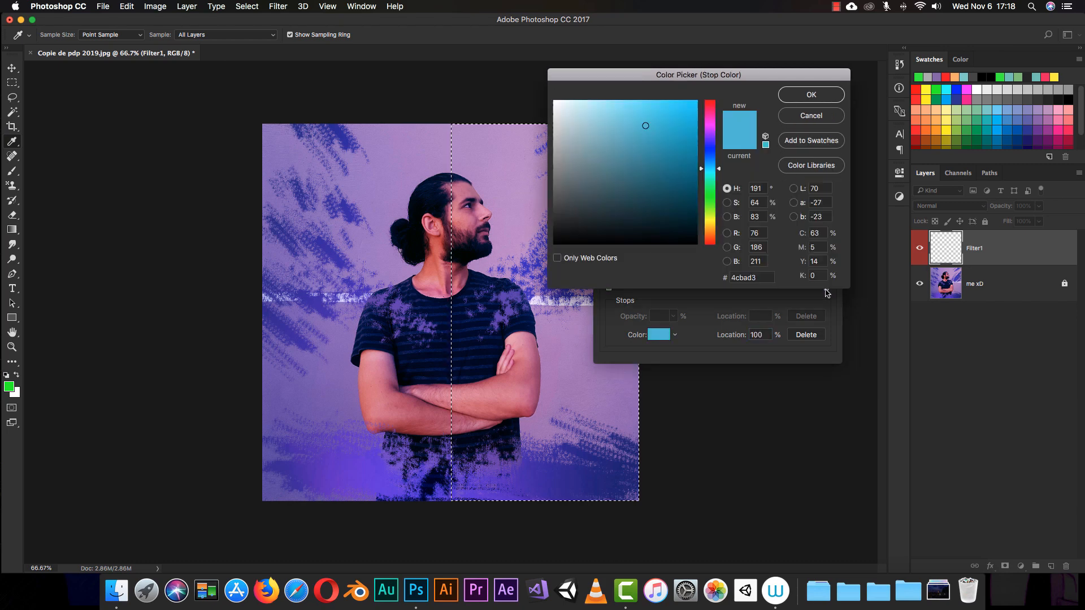
mouse_move(715, 179)
mouse_down()
mouse_move(708, 213)
mouse_move(709, 188)
mouse_up()
click(804, 97)
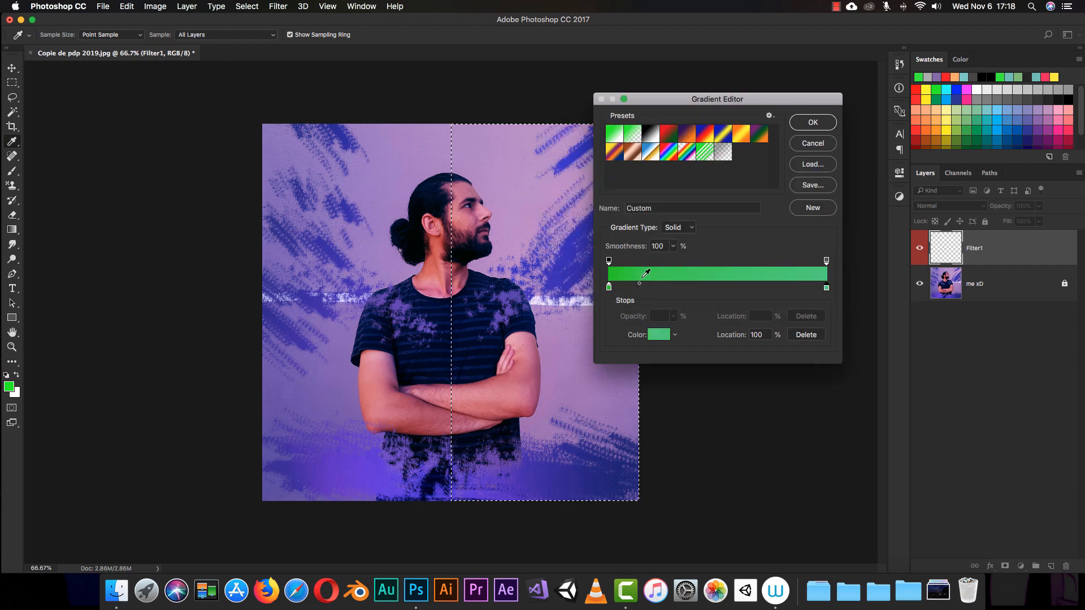
- Center the midpoint between the two green stops at 50% and accept the edited gradient
click(642, 287)
drag(642, 287, 643, 305)
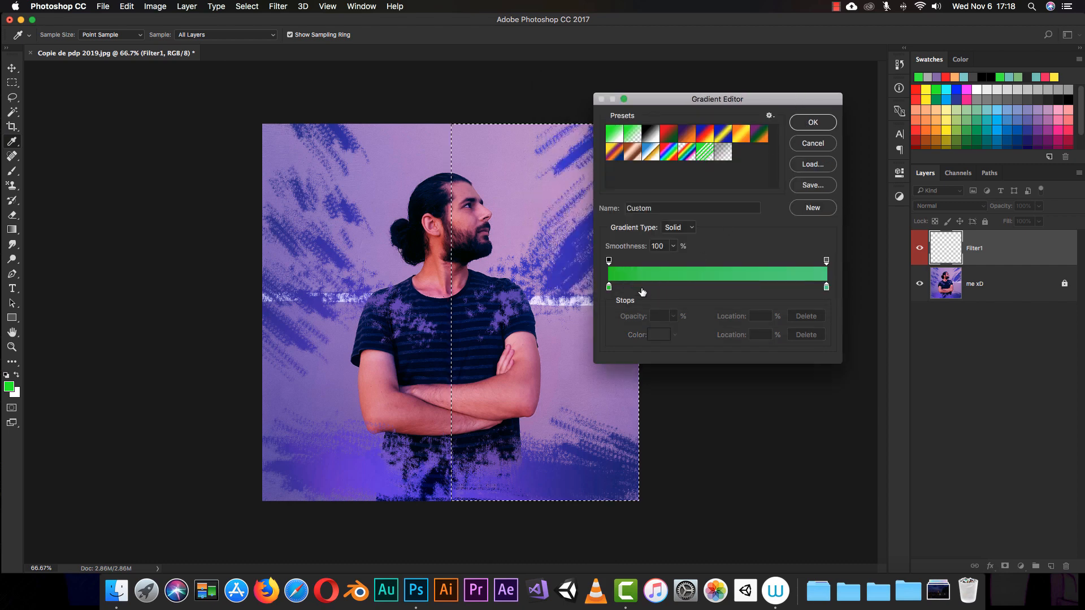
click(825, 289)
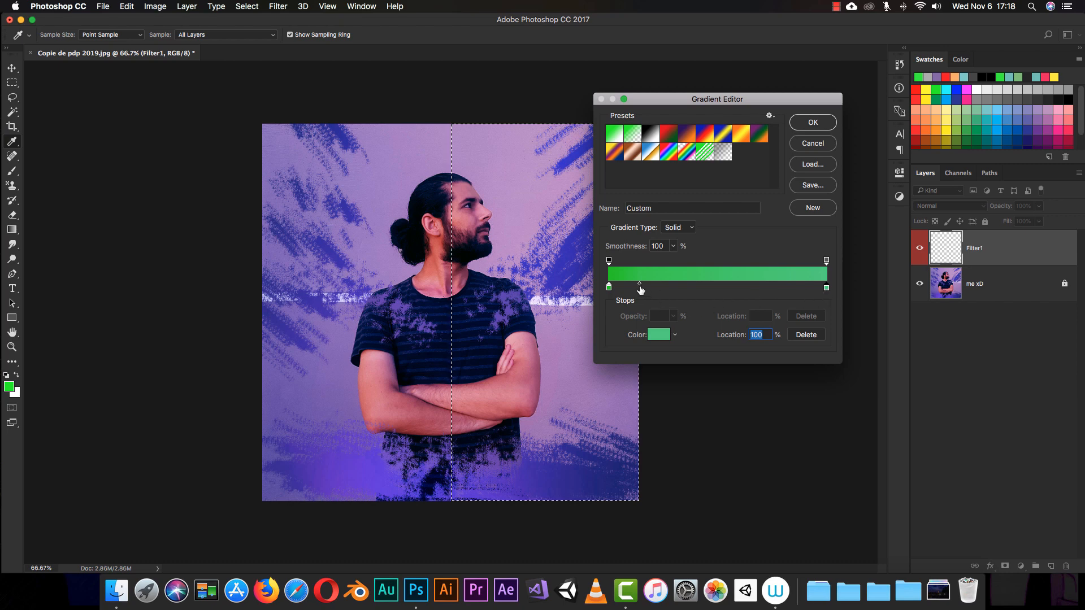
drag(640, 284, 722, 294)
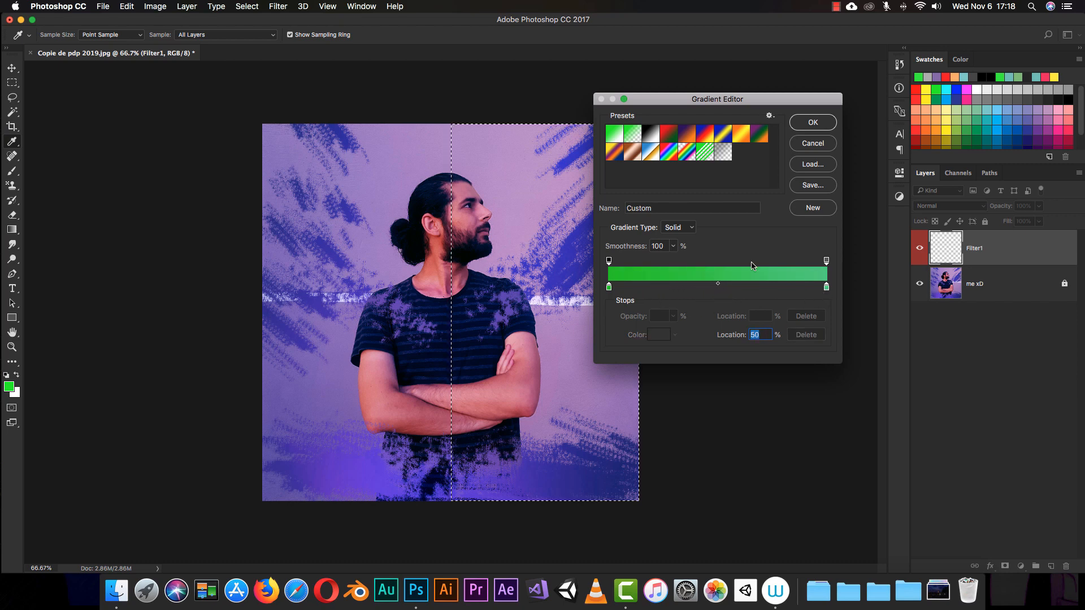
click(814, 125)
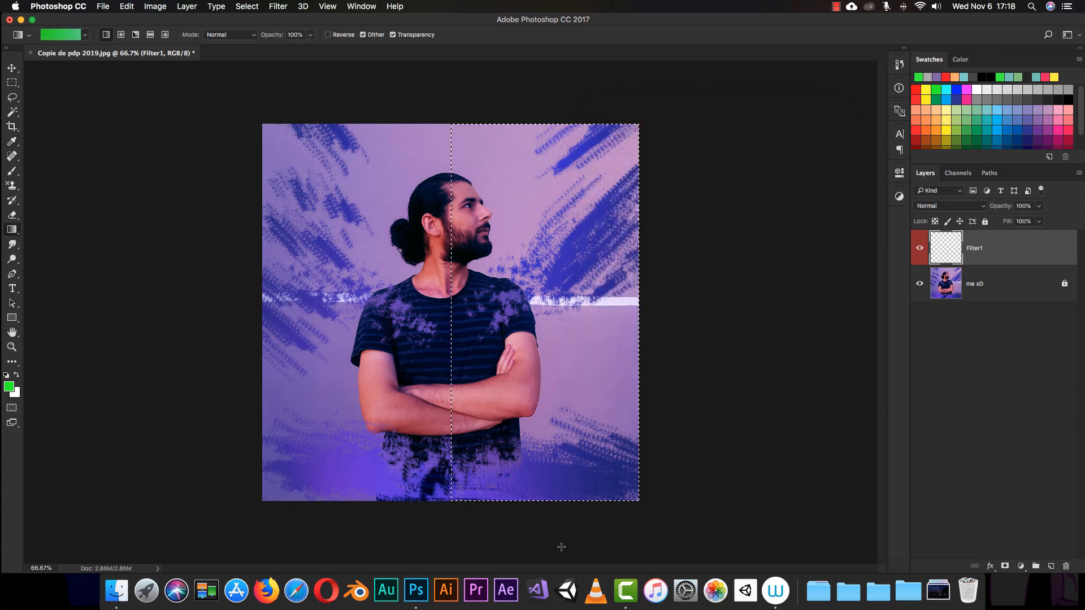
- Fill the selected right half on Filter1 with the green gradient, darker green at the top edge, and clear the selection
drag(552, 516, 531, 135)
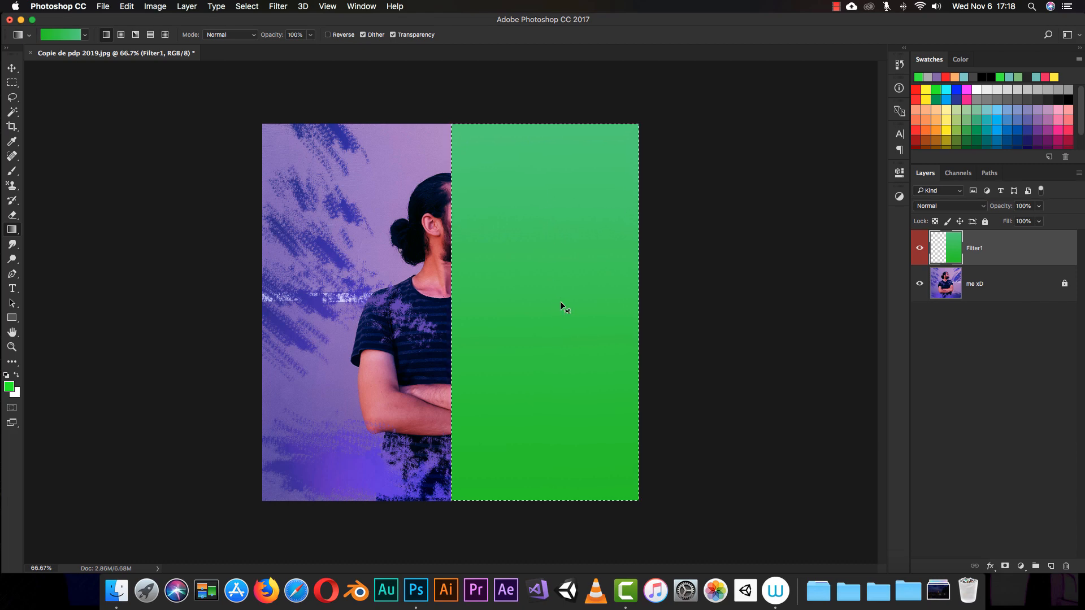
key(super+z)
drag(548, 104, 545, 507)
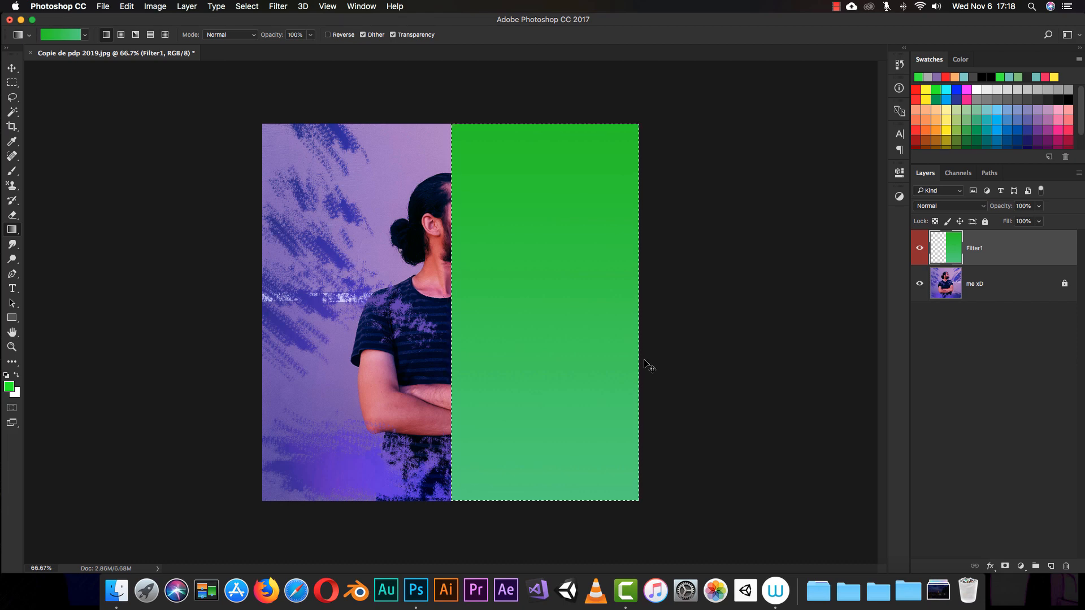
key(super+d)
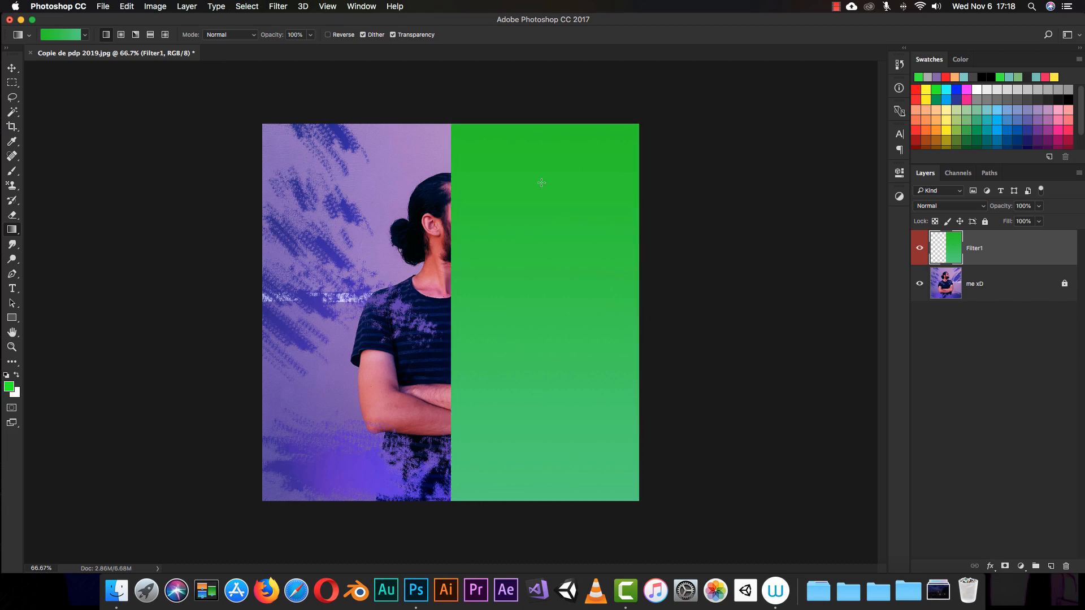
key(v)
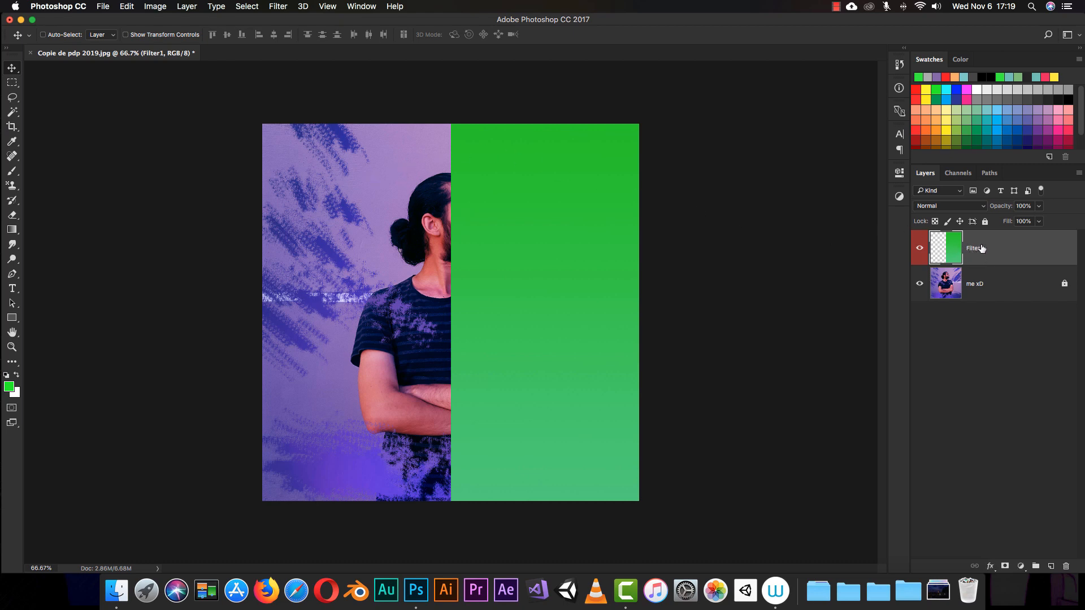
- Duplicate the Filter1 layer in place and undo the duplication
key(super)
key(super+j)
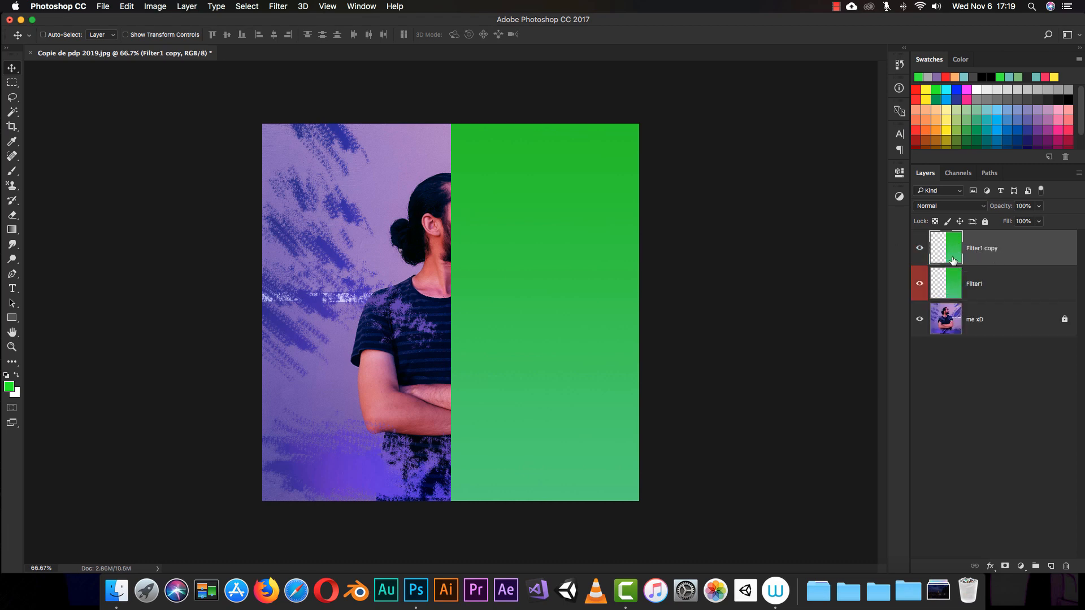
key(super+z)
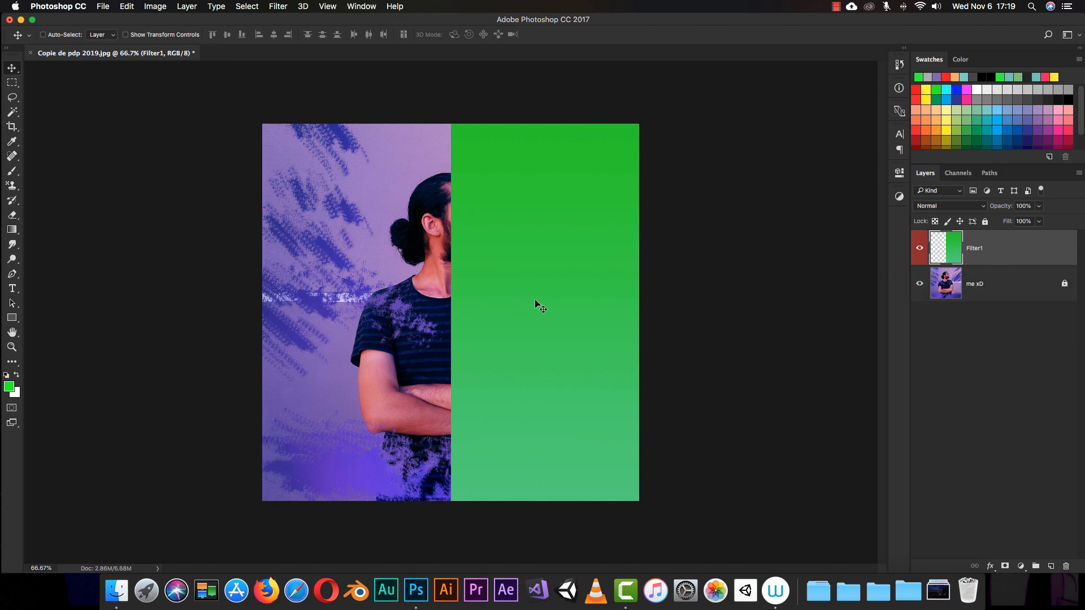
- Place a duplicate of the Filter1 gradient over the left half of the image and make the copy the active layer
drag(537, 301, 436, 301)
mouse_move(357, 309)
mouse_down()
mouse_move(339, 304)
mouse_move(346, 300)
mouse_up()
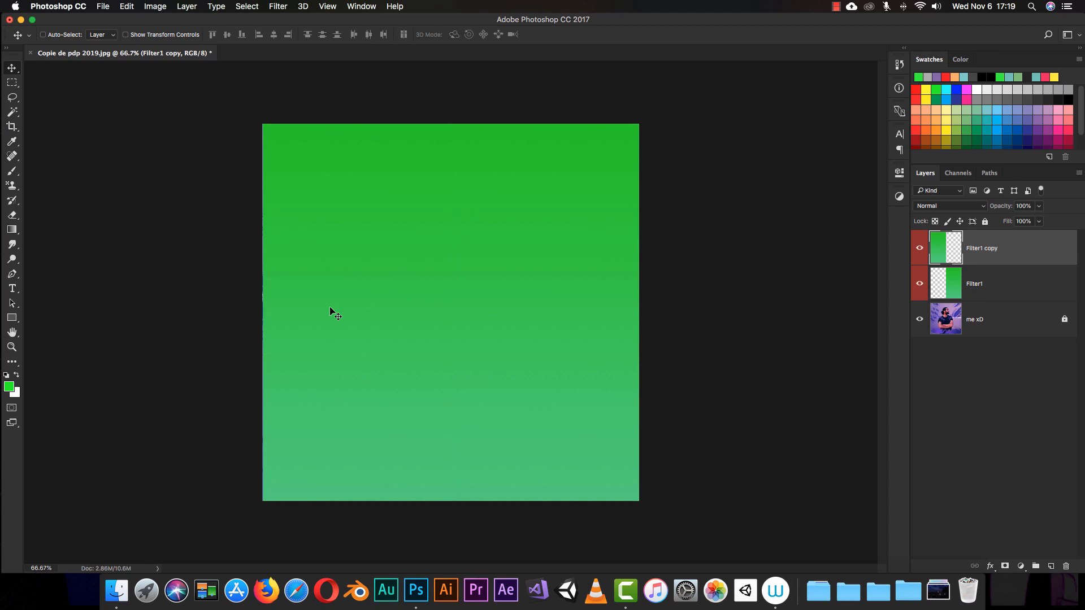
click(966, 378)
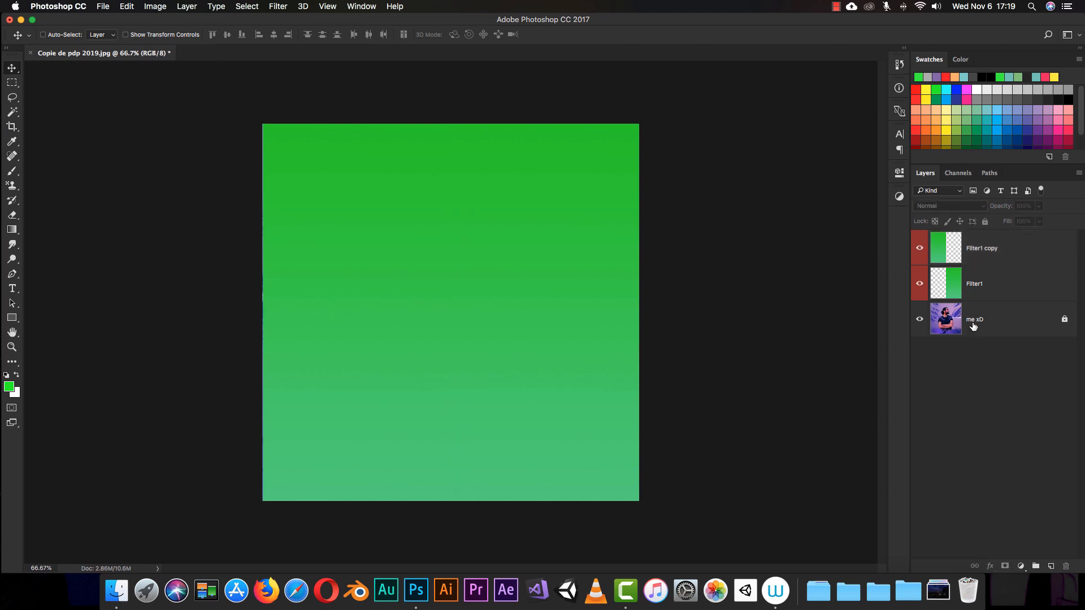
click(986, 250)
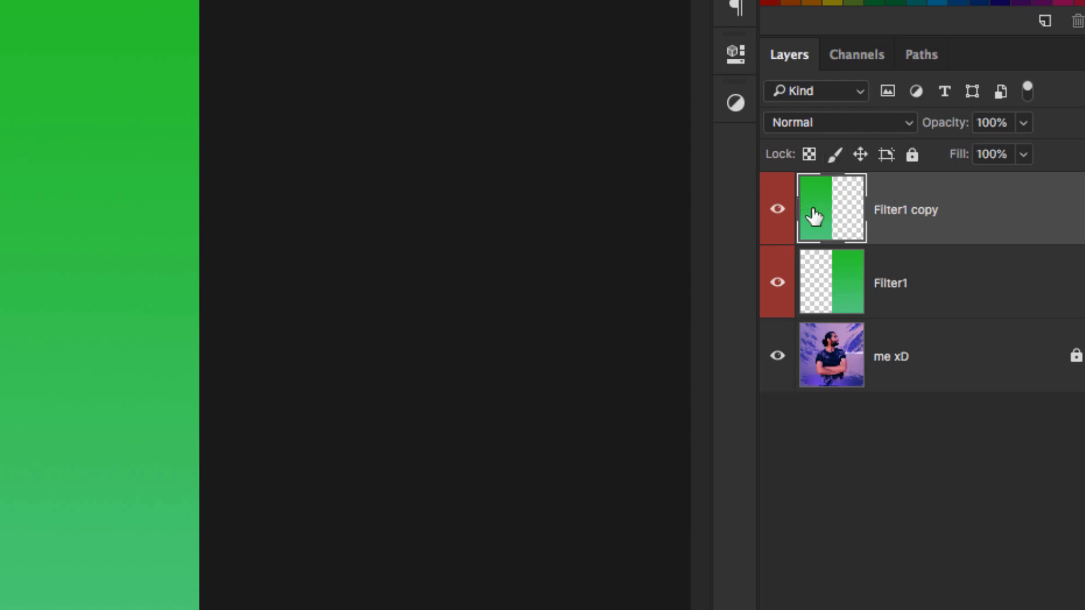
- Hide the Filter1 layer and rename the Filter1 copy layer to Filter2
click(777, 283)
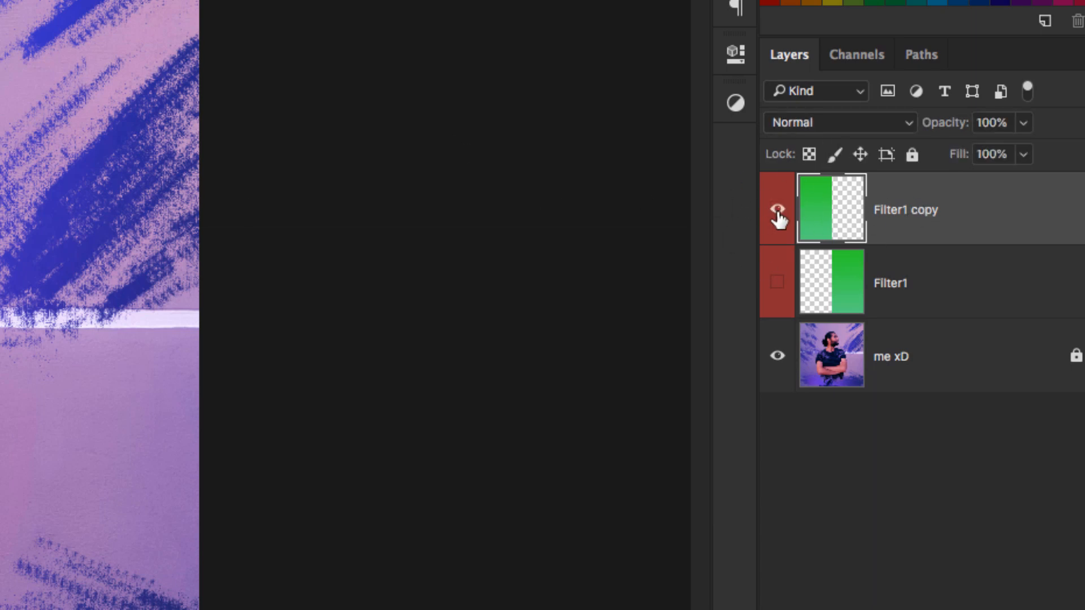
double_click(926, 211)
key(Right)
key(BackSpace)
key(BackSpace)
key(BackSpace)
key(BackSpace)
key(BackSpace)
key(BackSpace)
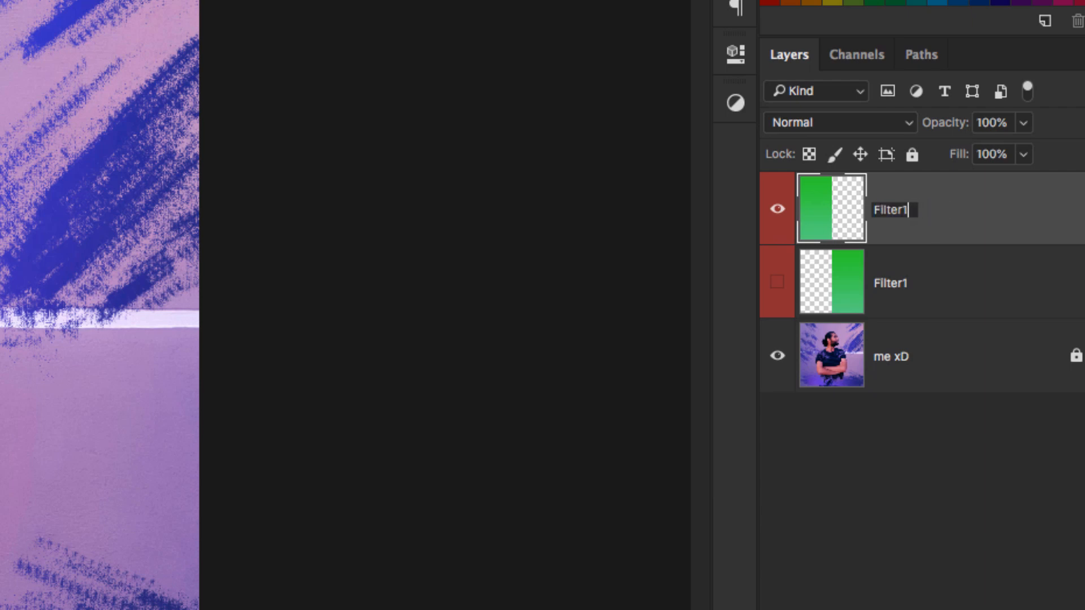
key(Return)
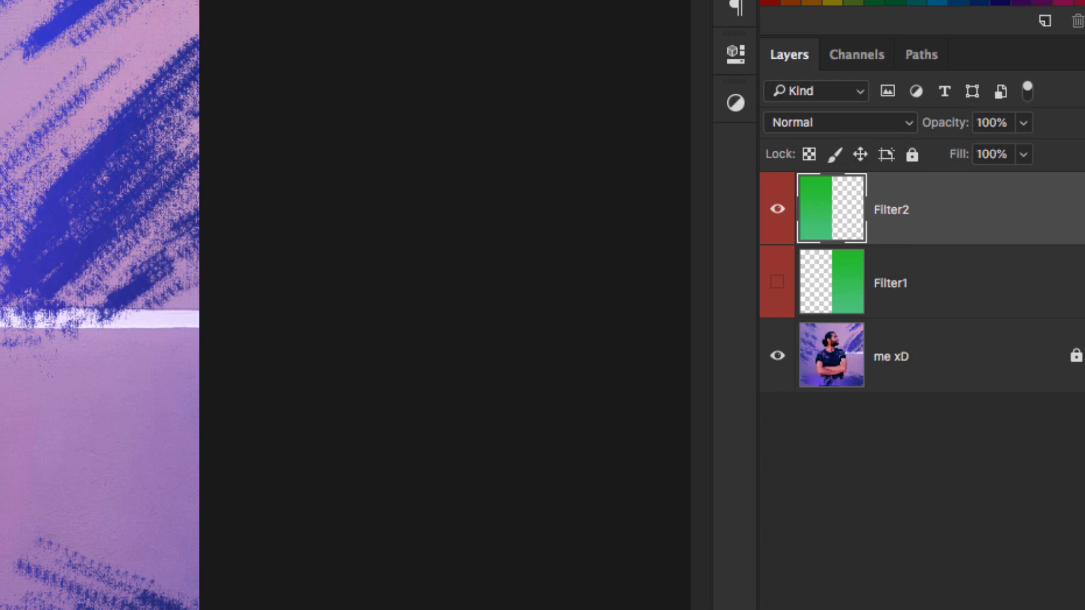
- Try lower opacities on the Filter2 layer, such as 17% and 2%, and restore its opacity to 100%
click(1022, 123)
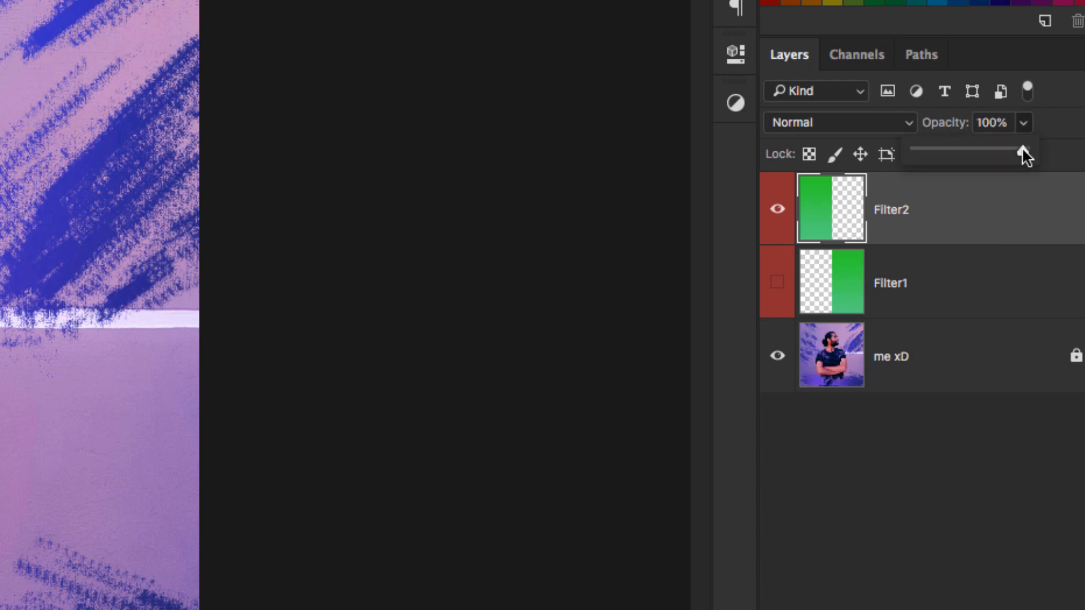
drag(1022, 149, 936, 155)
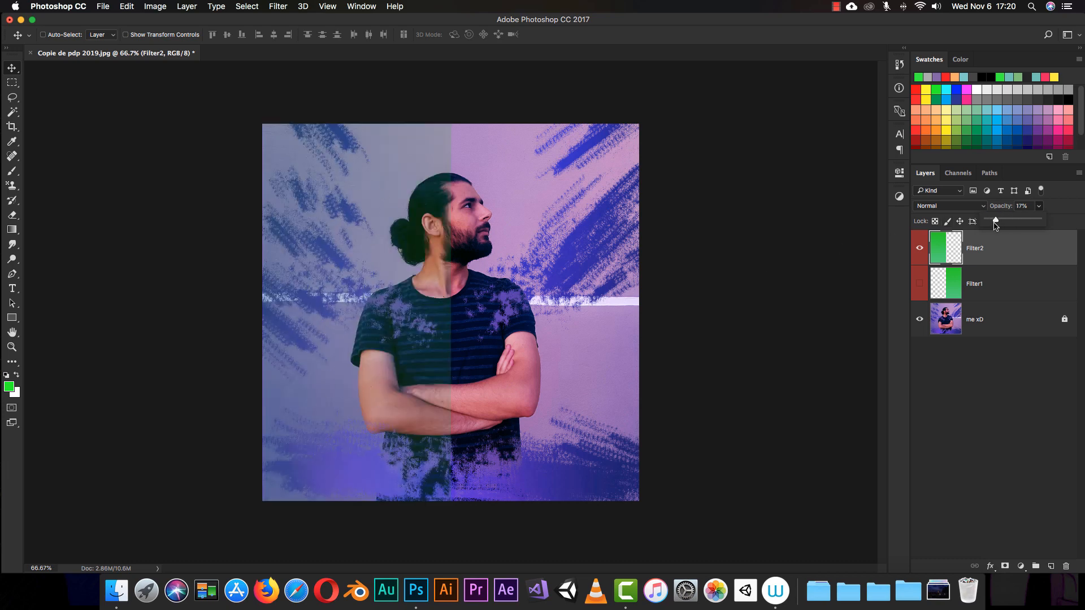
drag(997, 224, 788, 233)
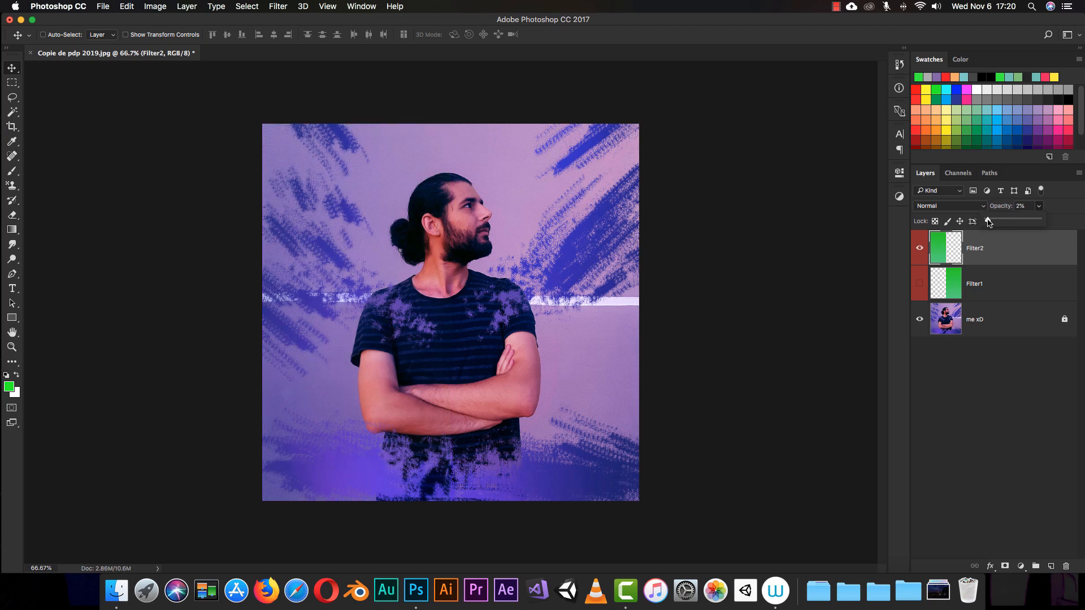
drag(986, 222, 1028, 220)
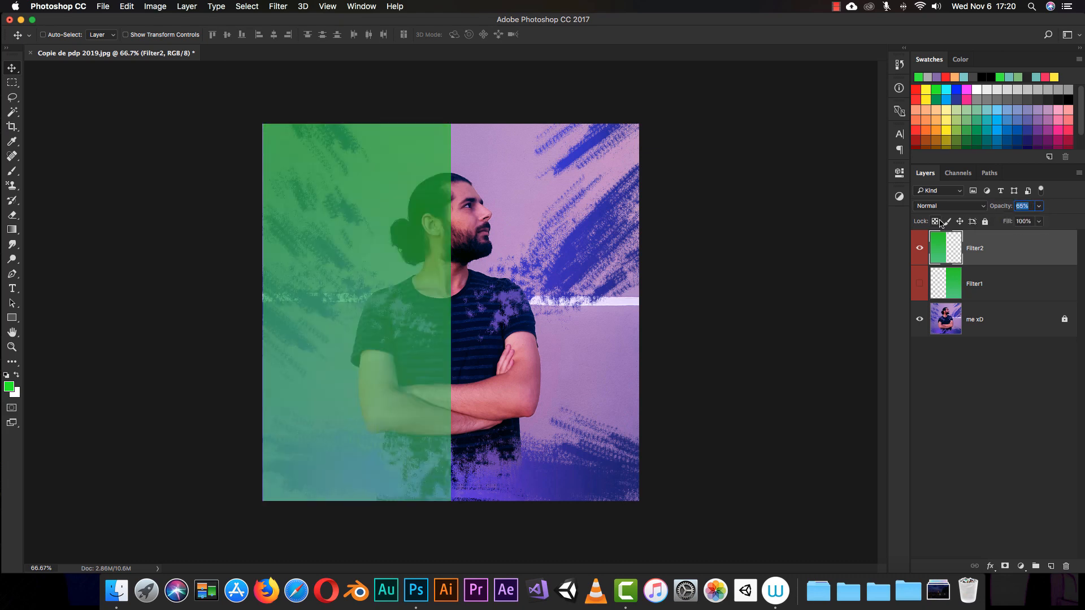
text(100)
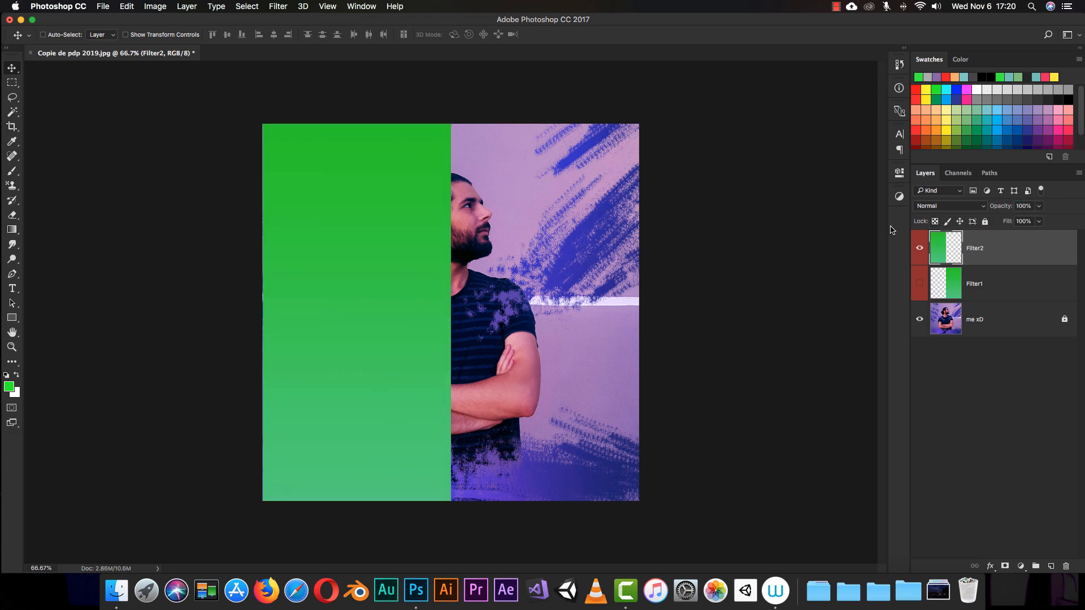
- Try reduced fill values on the Filter2 layer, such as 37% and 78%, and return its fill to 100%
click(1038, 221)
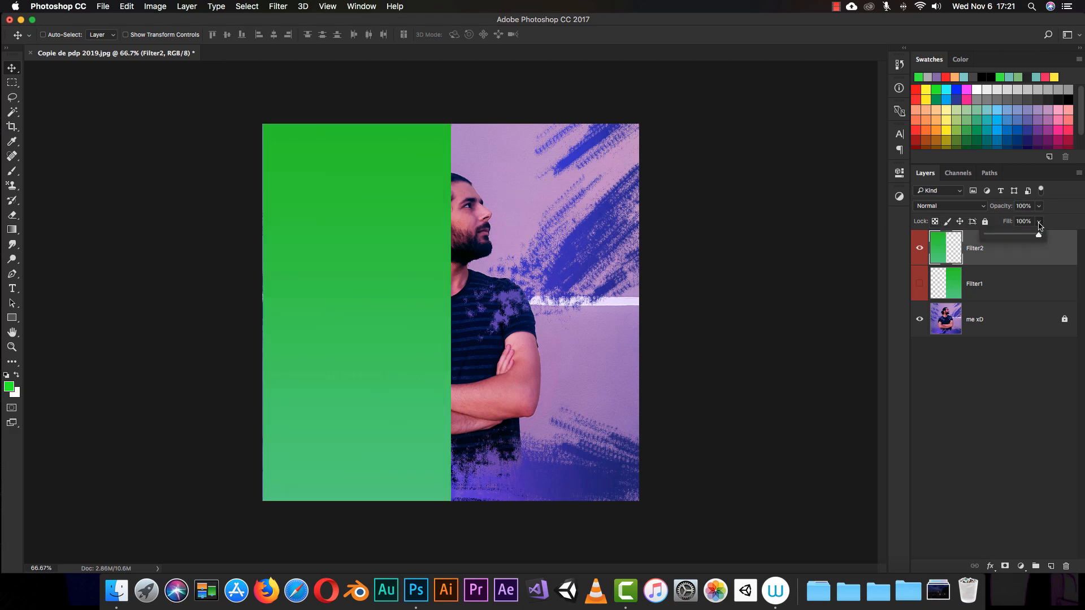
drag(1039, 237, 1005, 237)
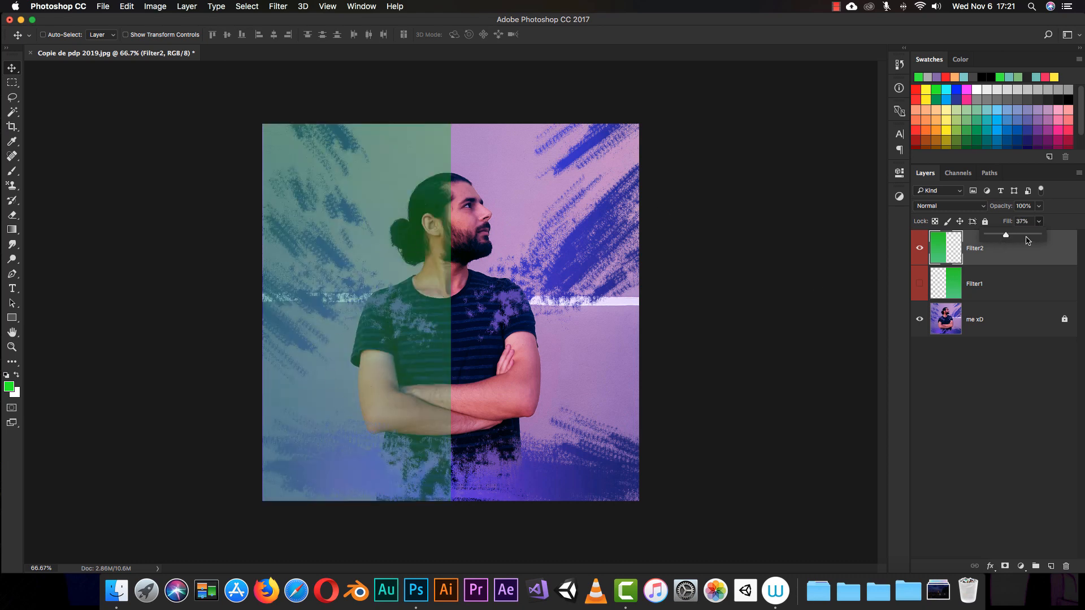
mouse_move(1007, 237)
mouse_down()
mouse_move(1021, 239)
mouse_move(990, 237)
mouse_move(1023, 238)
mouse_up()
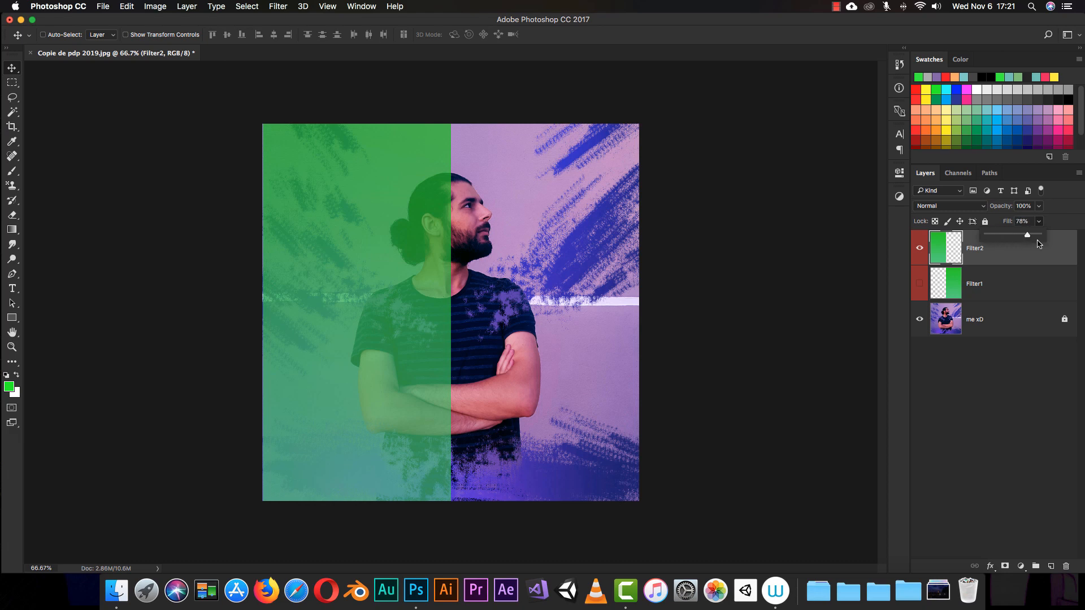
drag(1038, 240, 1059, 225)
click(1068, 208)
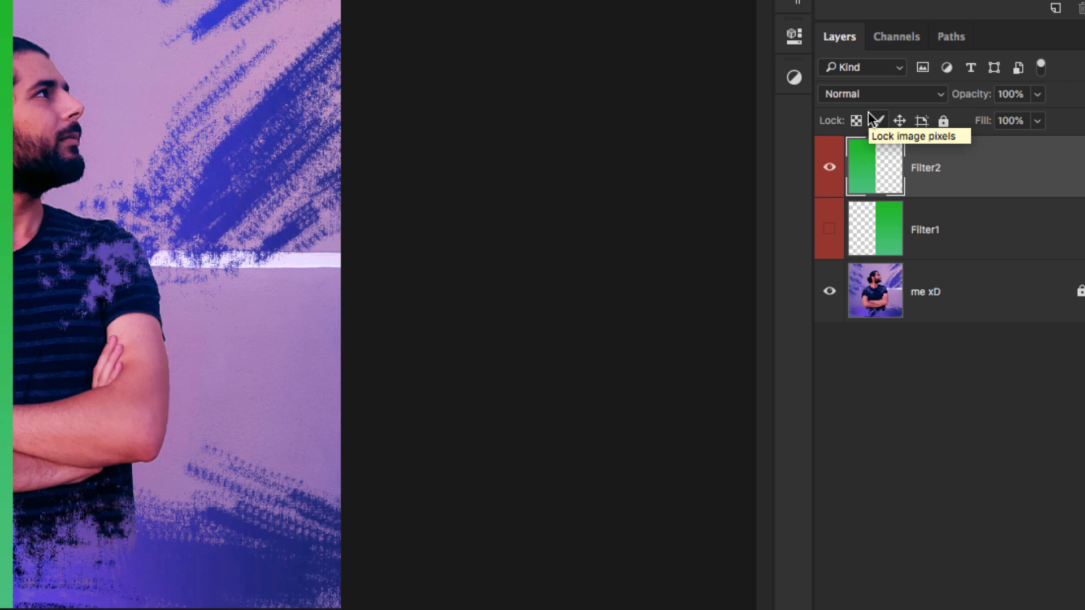
- Show the Filter1 layer alongside Filter2 so the two gradients cover the whole portrait
click(934, 95)
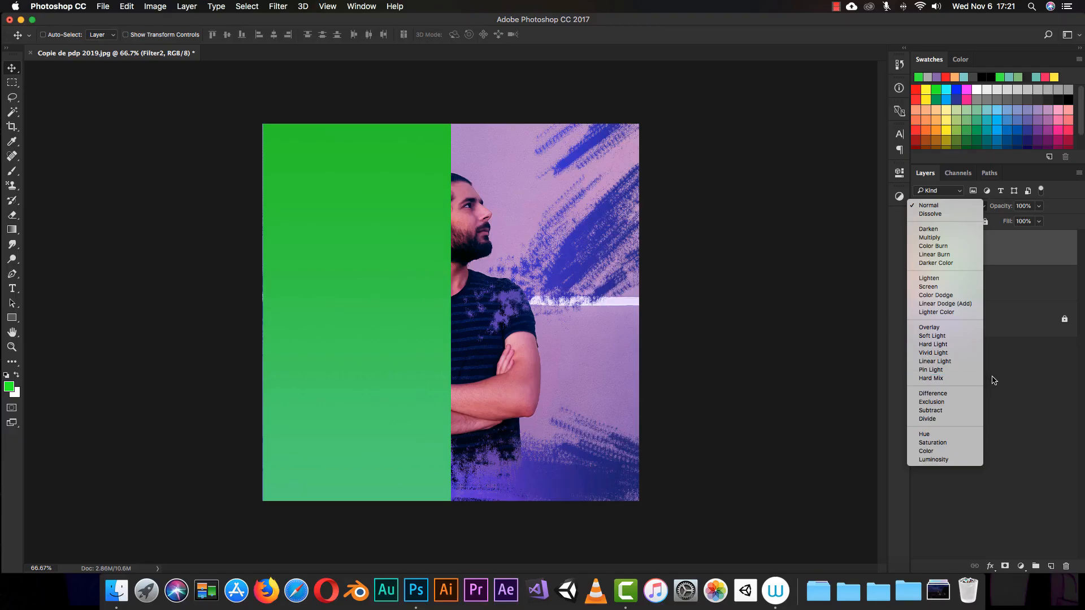
click(995, 380)
click(919, 284)
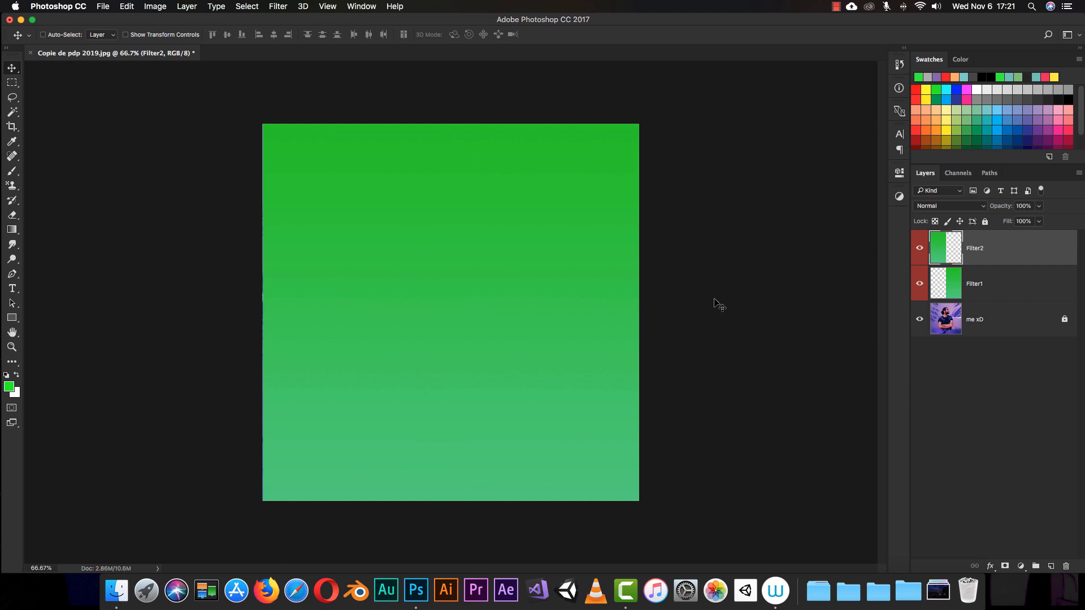
- Set the Filter2 layer's blend mode to Dissolve
click(949, 206)
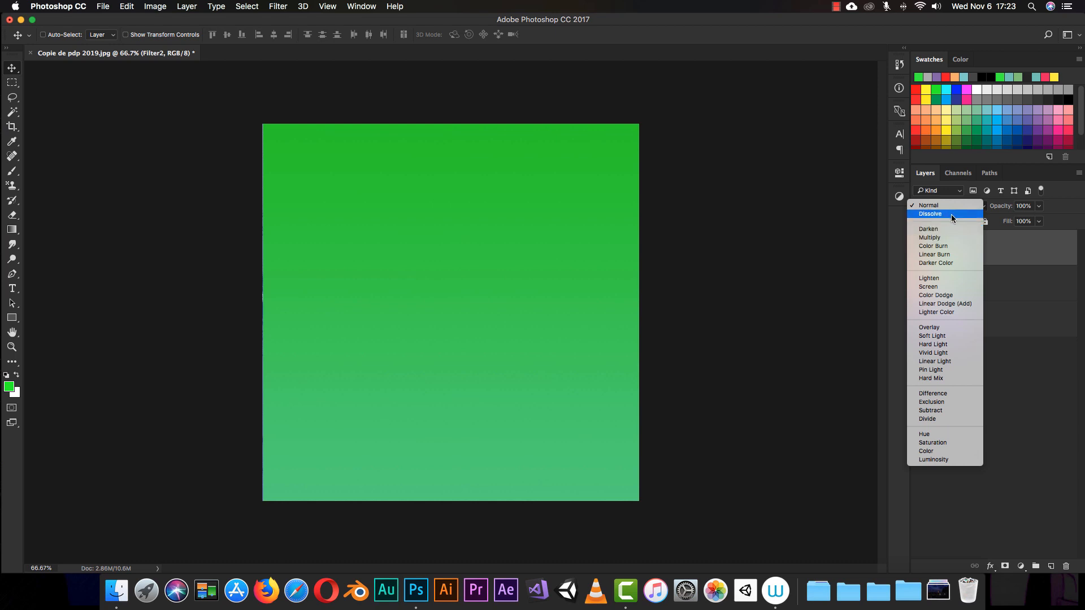
click(950, 215)
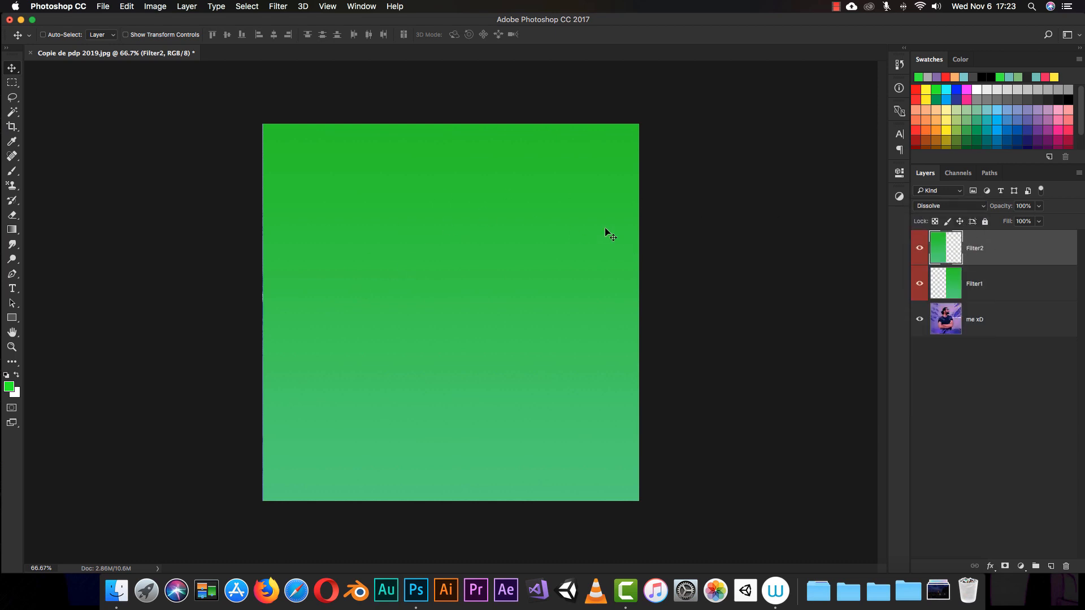
click(954, 207)
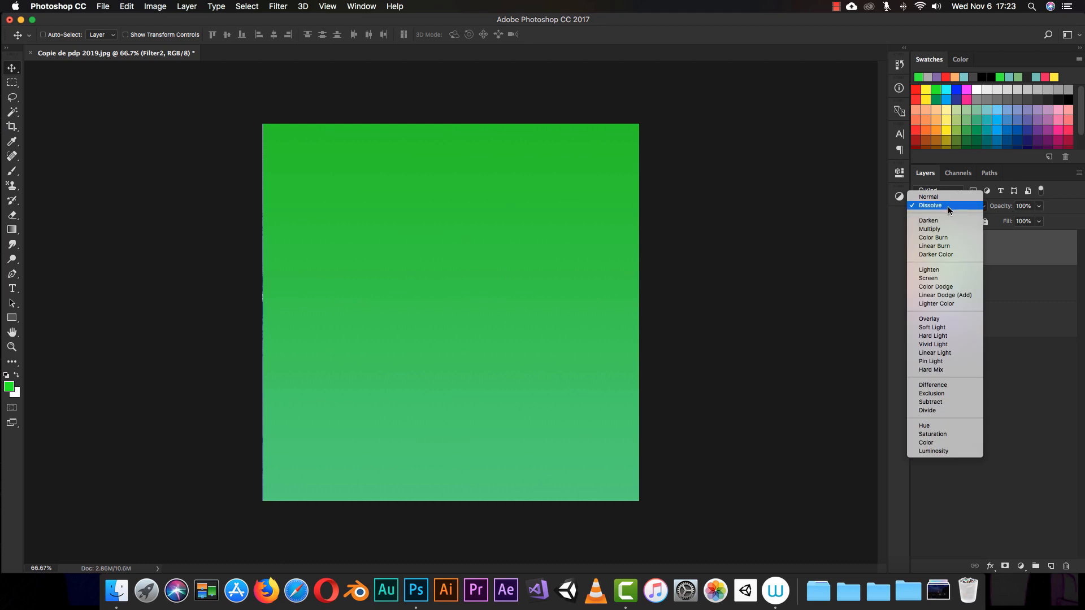
click(948, 207)
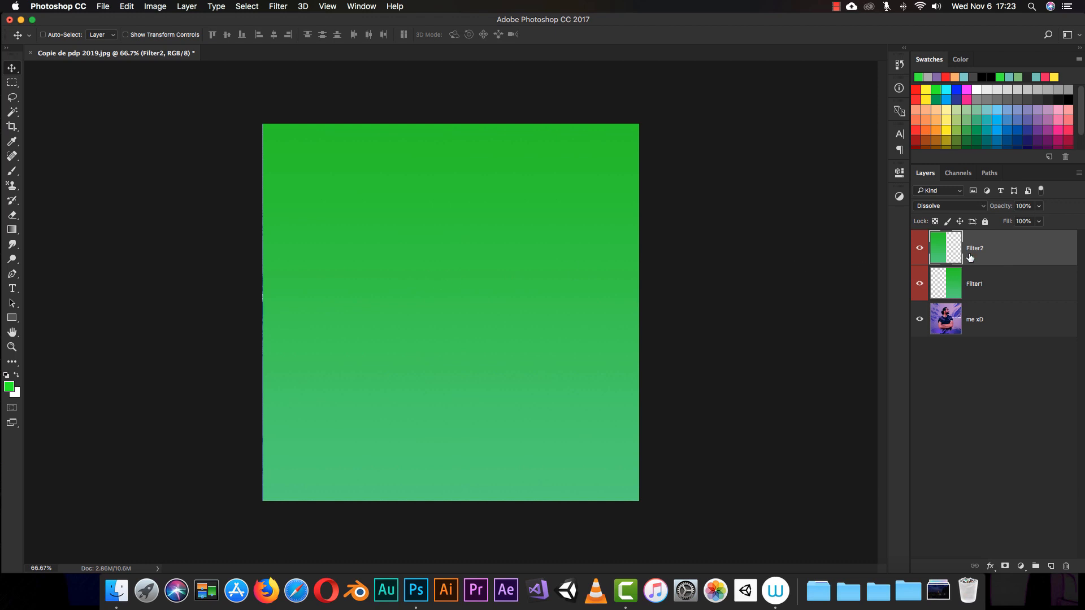
click(957, 206)
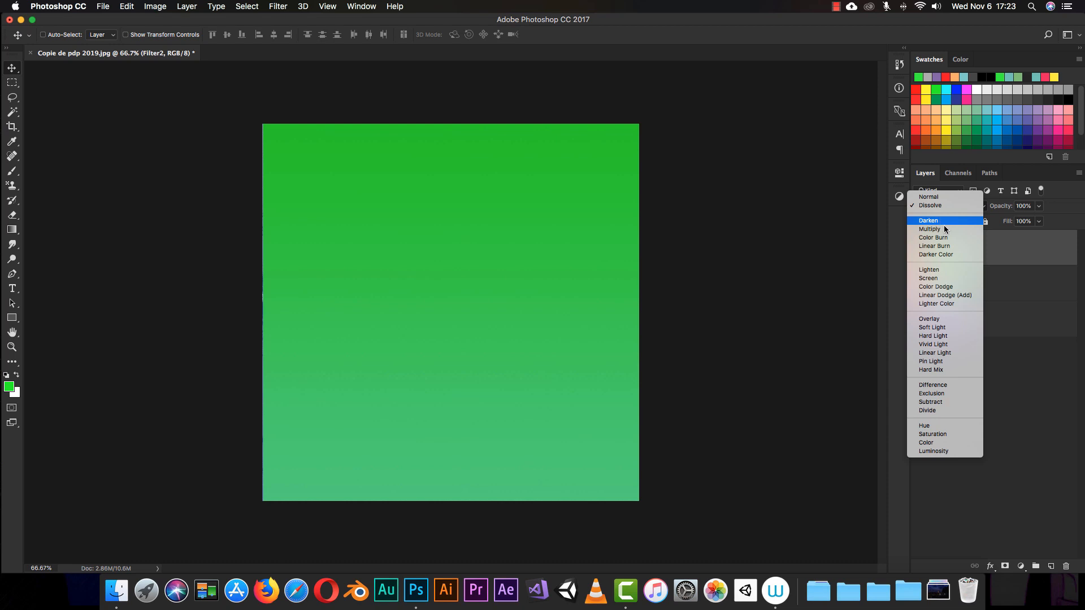
click(1003, 311)
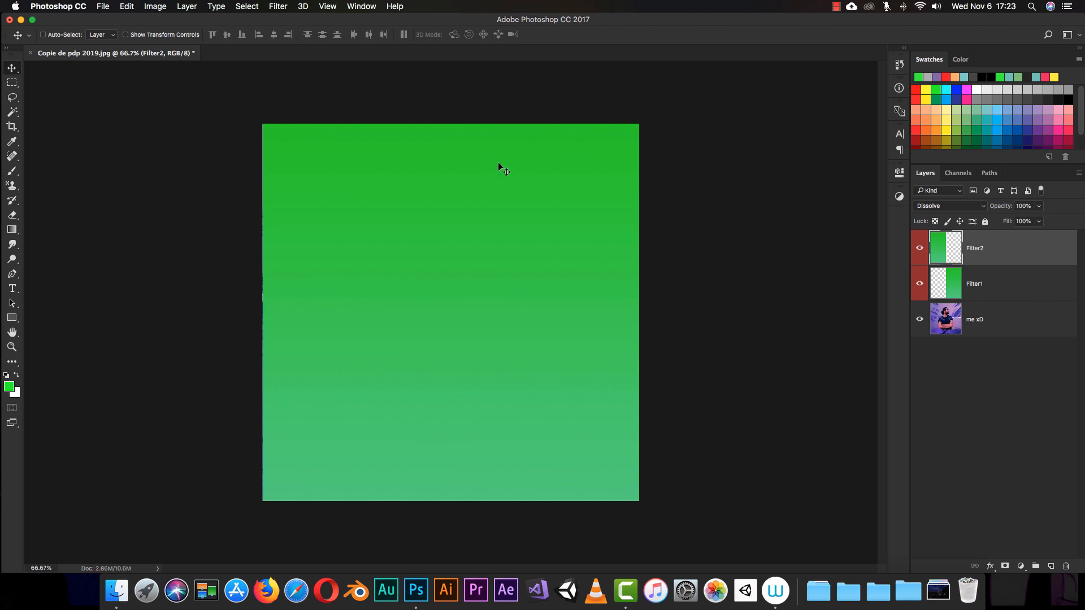
- Check the image without Filter2 by toggling its visibility, and set the Filter2 layer's blend mode to Darken
click(920, 248)
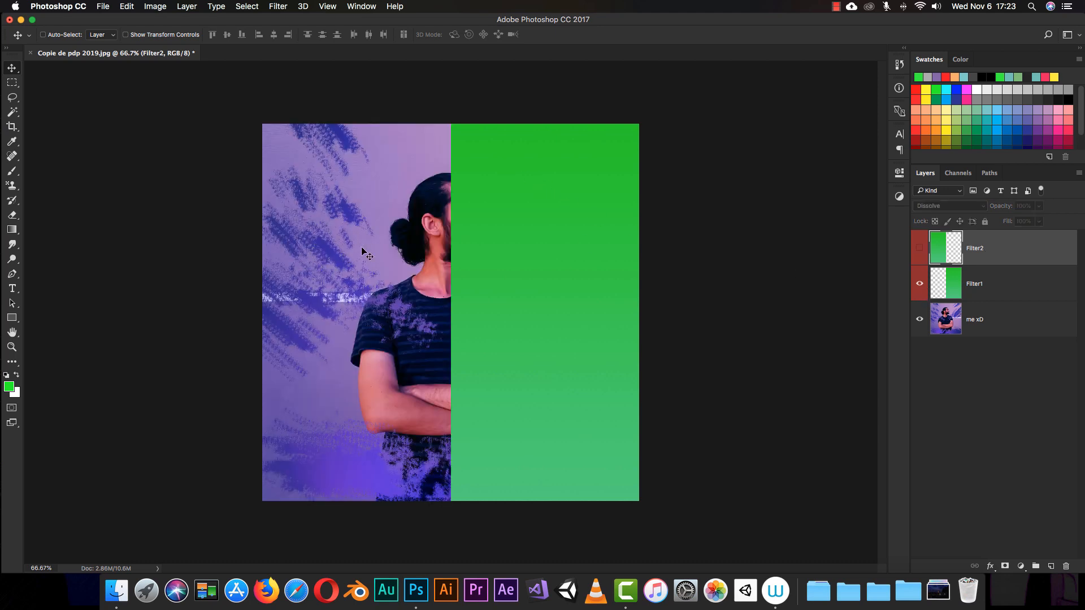
click(920, 248)
click(936, 206)
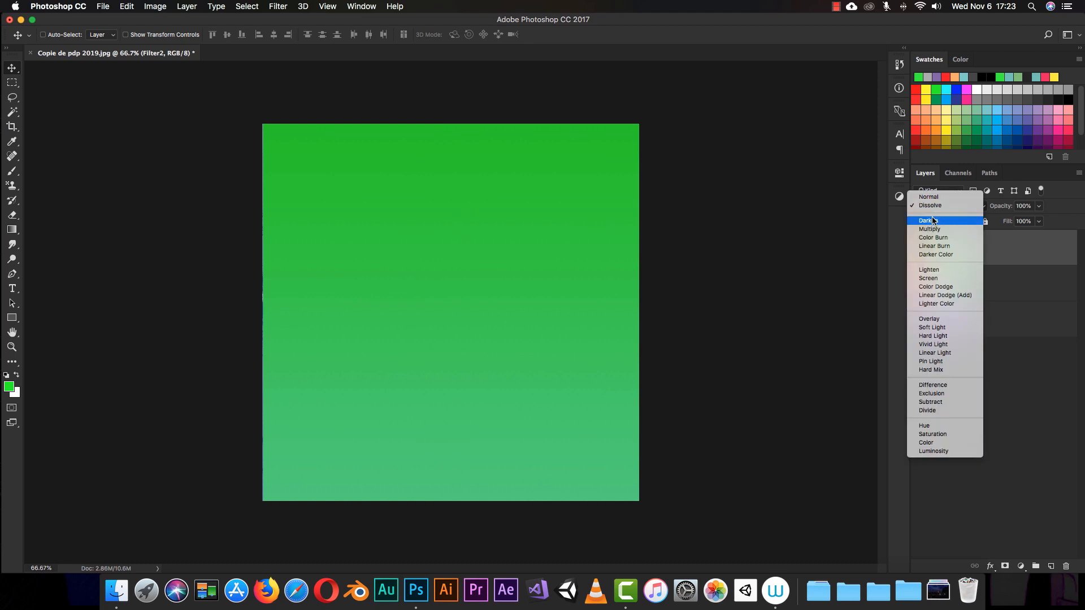
click(933, 221)
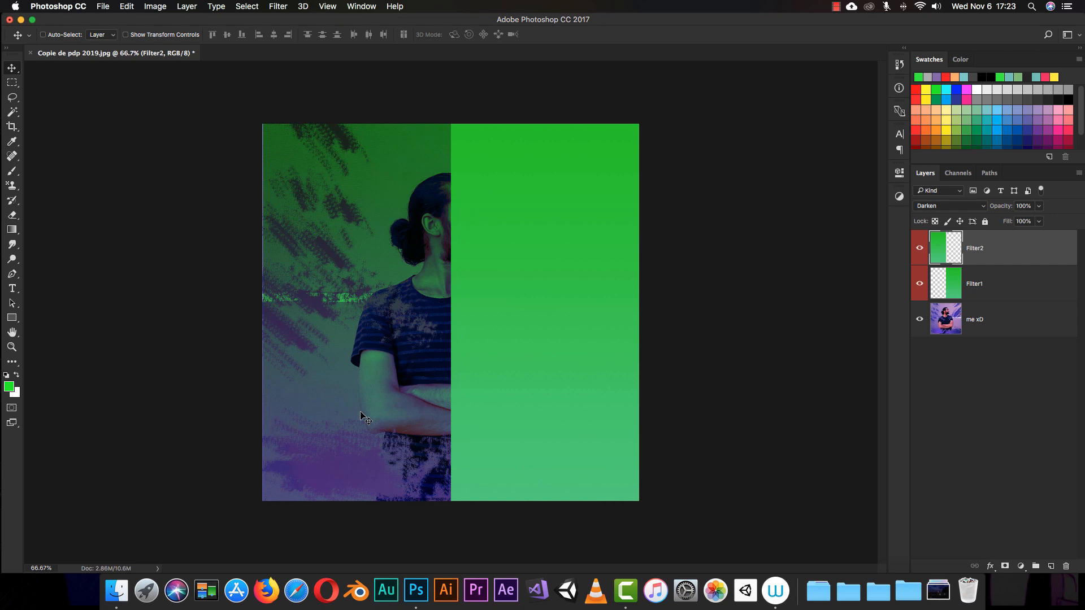
- Set the Filter1 layer's blend mode to Multiply
click(990, 284)
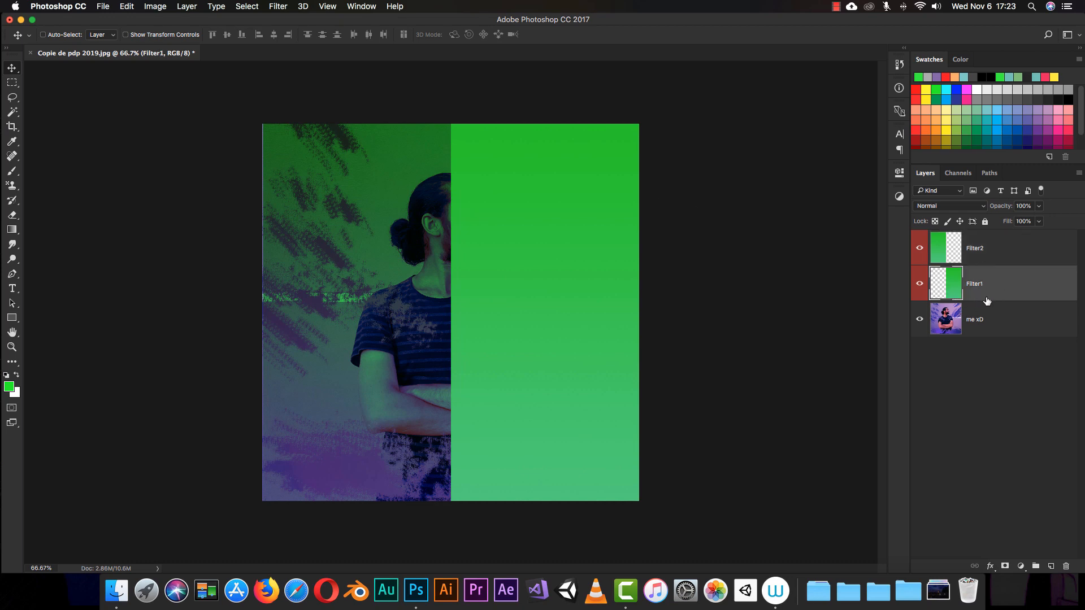
click(942, 209)
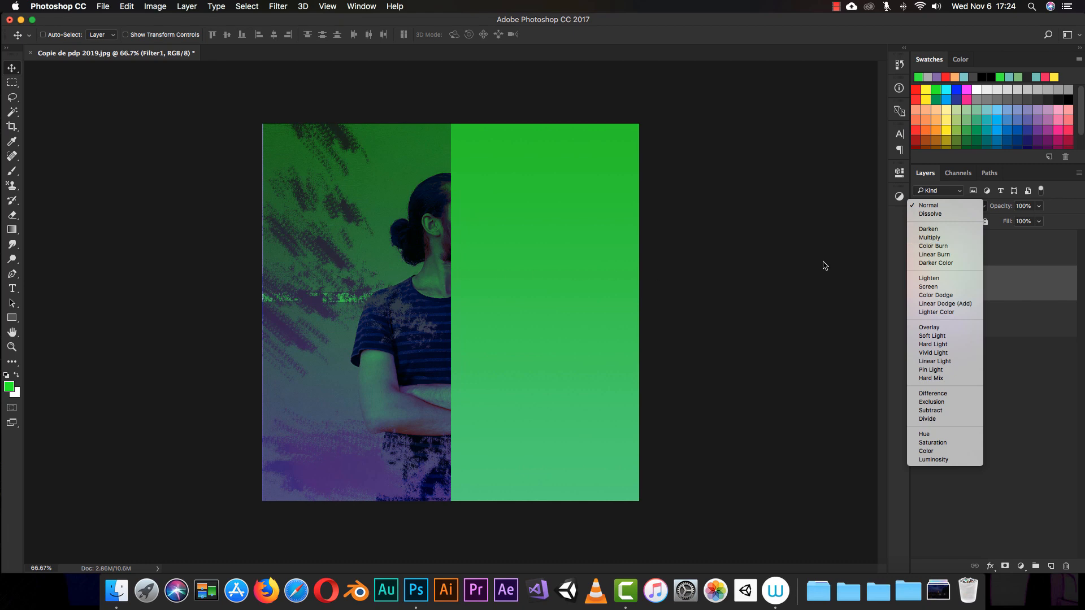
click(929, 238)
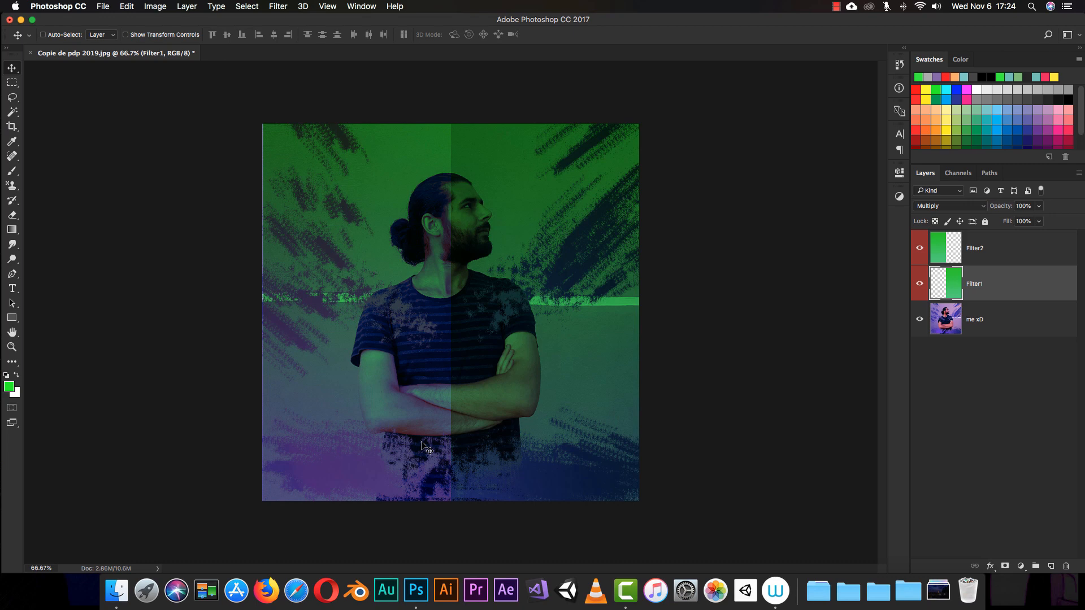
- Hide Filter2 and Filter1 to view the original portrait, and show Filter1 again for comparison
click(971, 250)
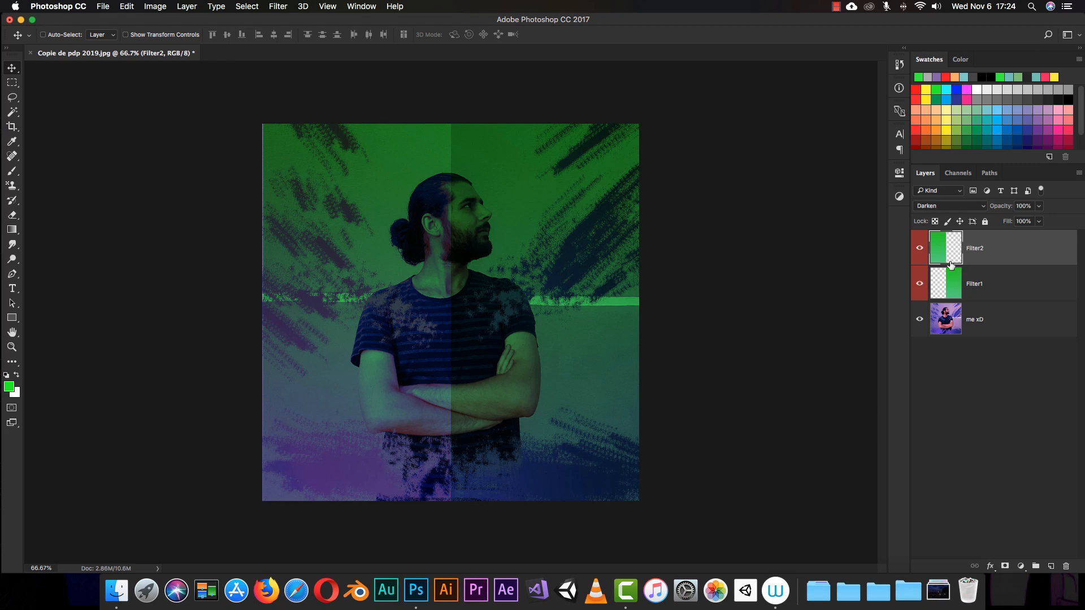
click(920, 248)
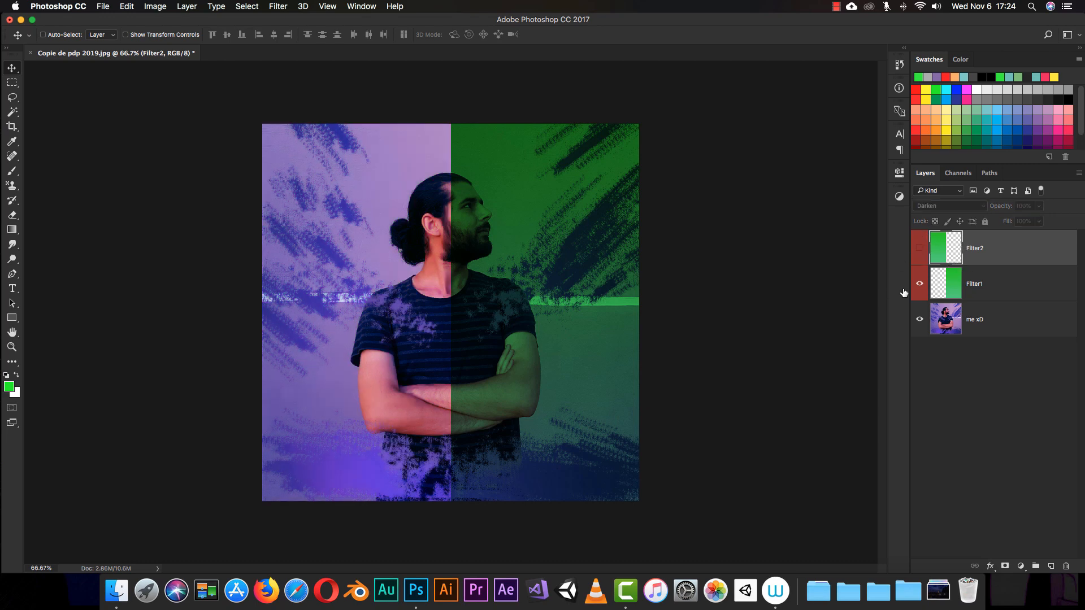
click(919, 284)
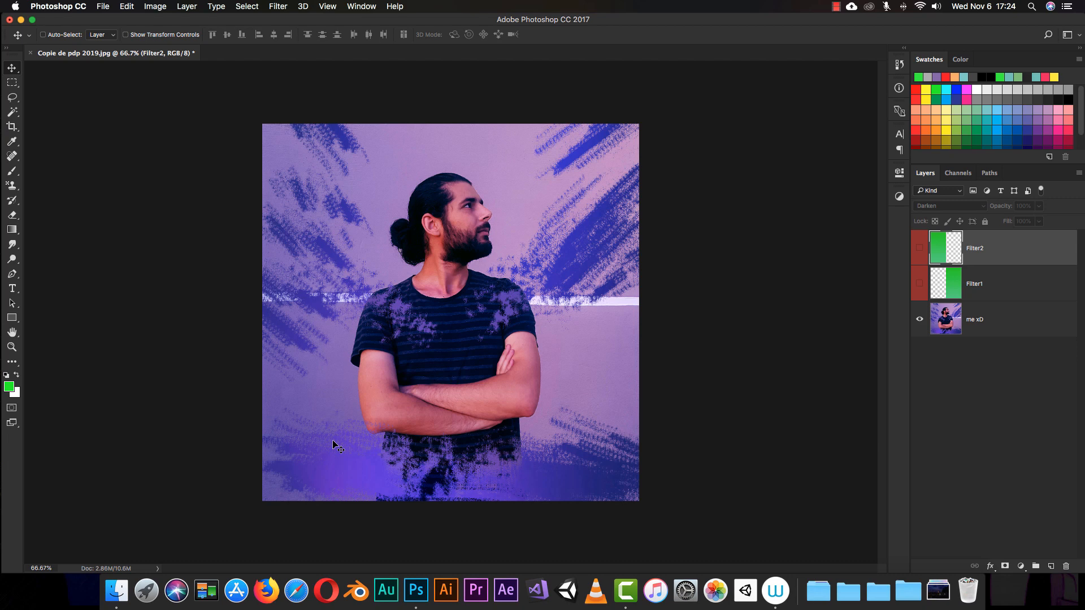
click(919, 283)
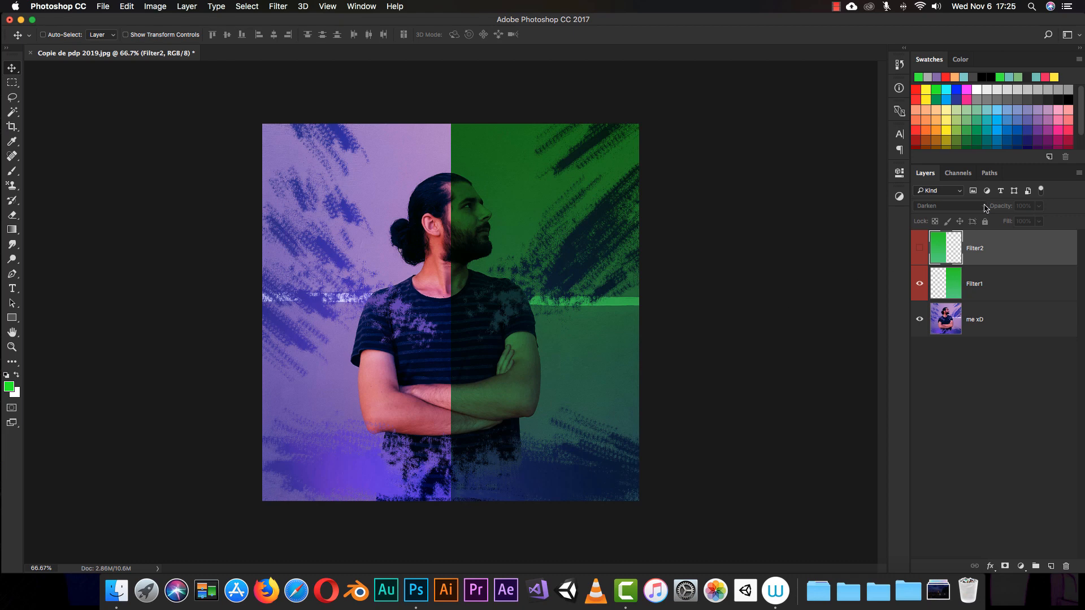
- Try moving the Filter1 gradient towards the left half of the portrait and undo the move
click(980, 281)
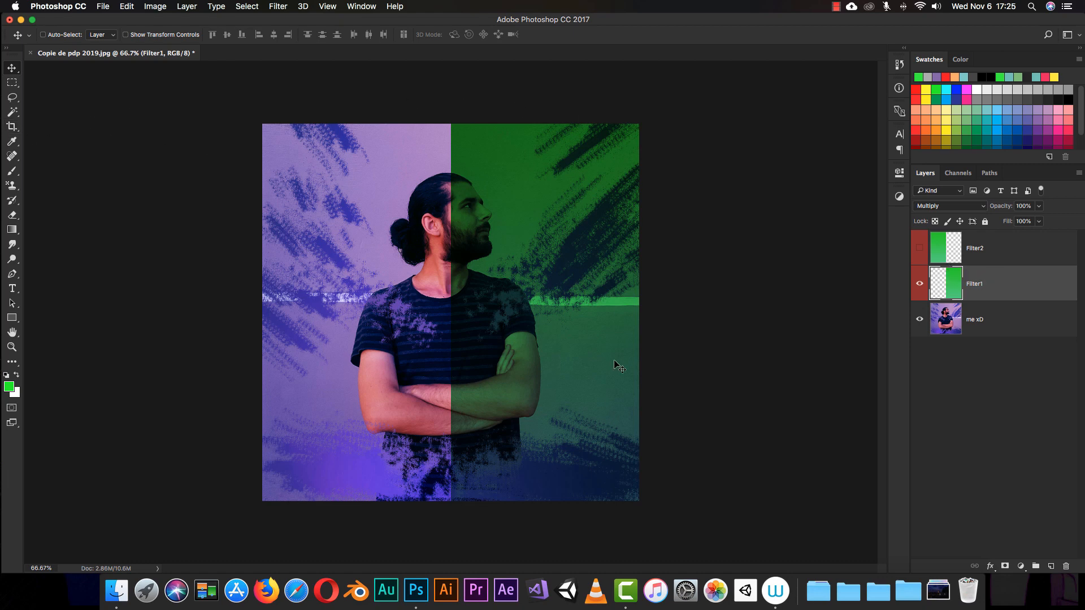
drag(528, 335, 423, 355)
key(super+z)
- Show the Filter2 layer again, compare the blend modes of both filter layers, and set Filter2 to Color Burn
click(919, 252)
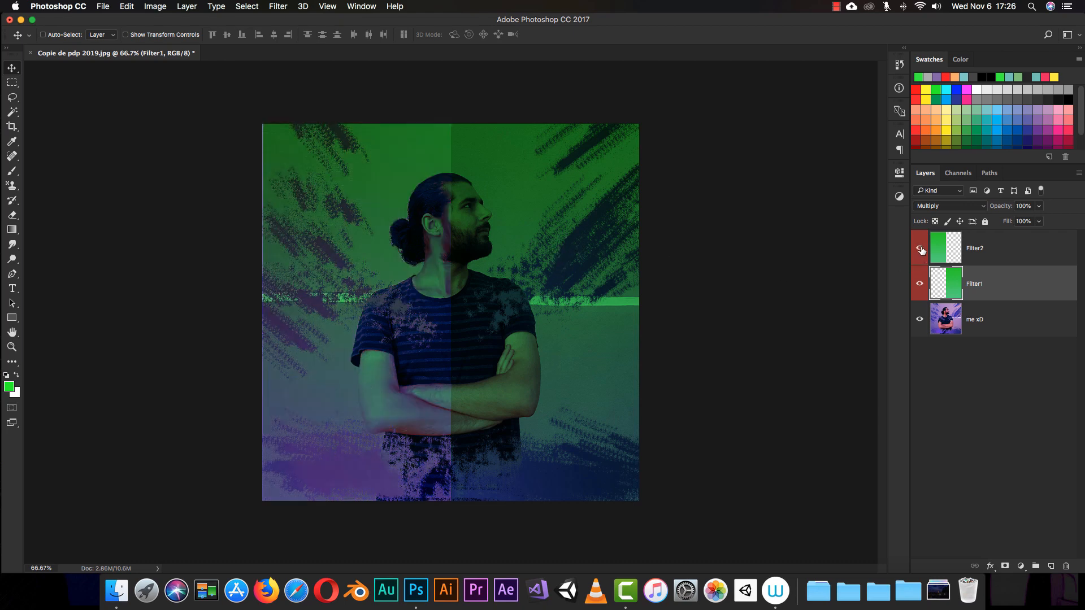
click(973, 251)
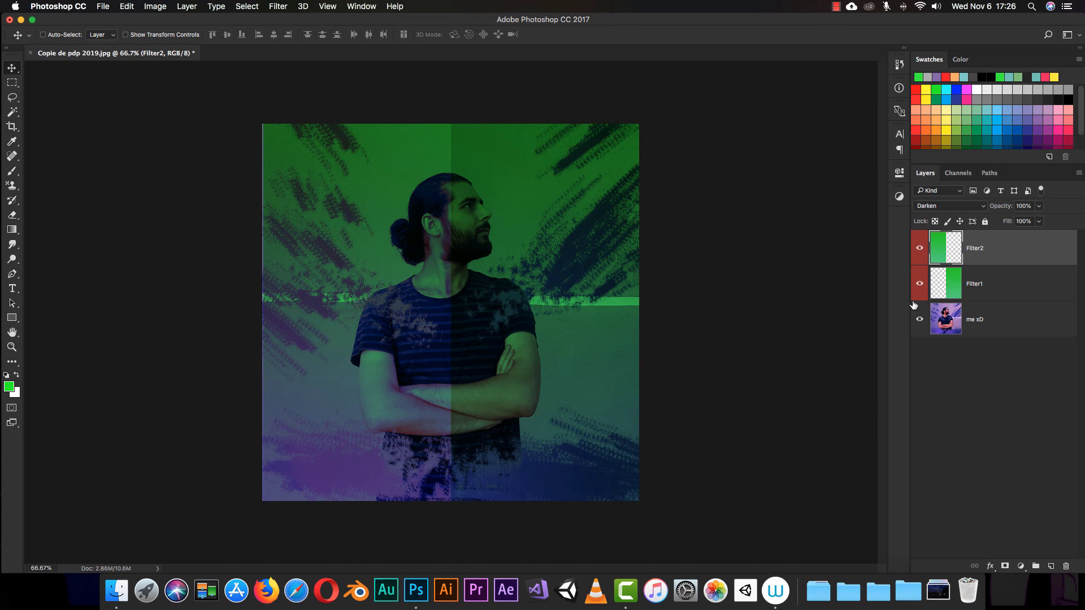
click(981, 284)
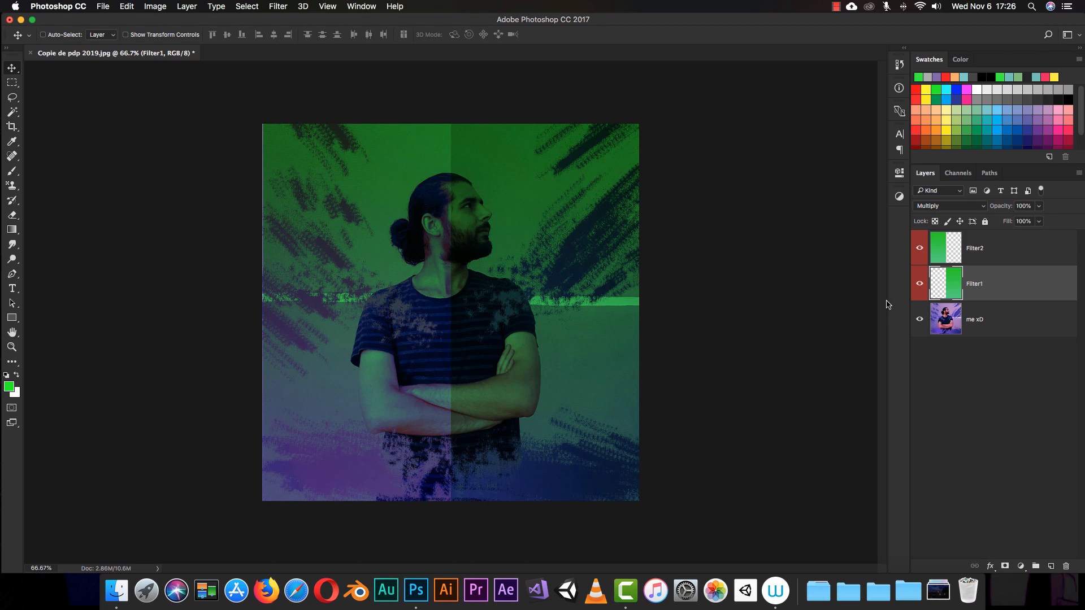
click(990, 256)
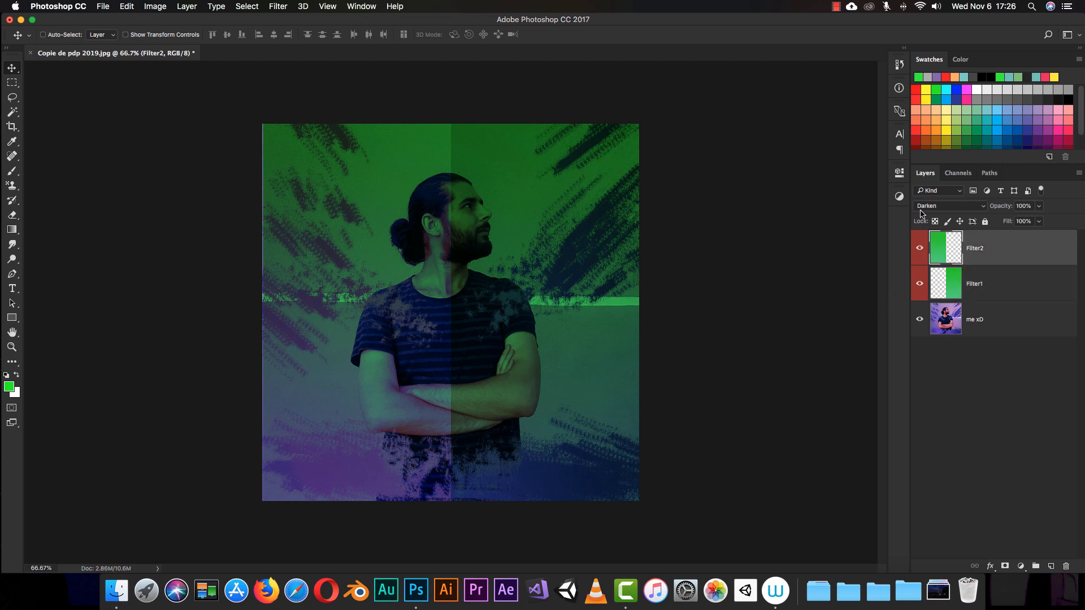
click(949, 207)
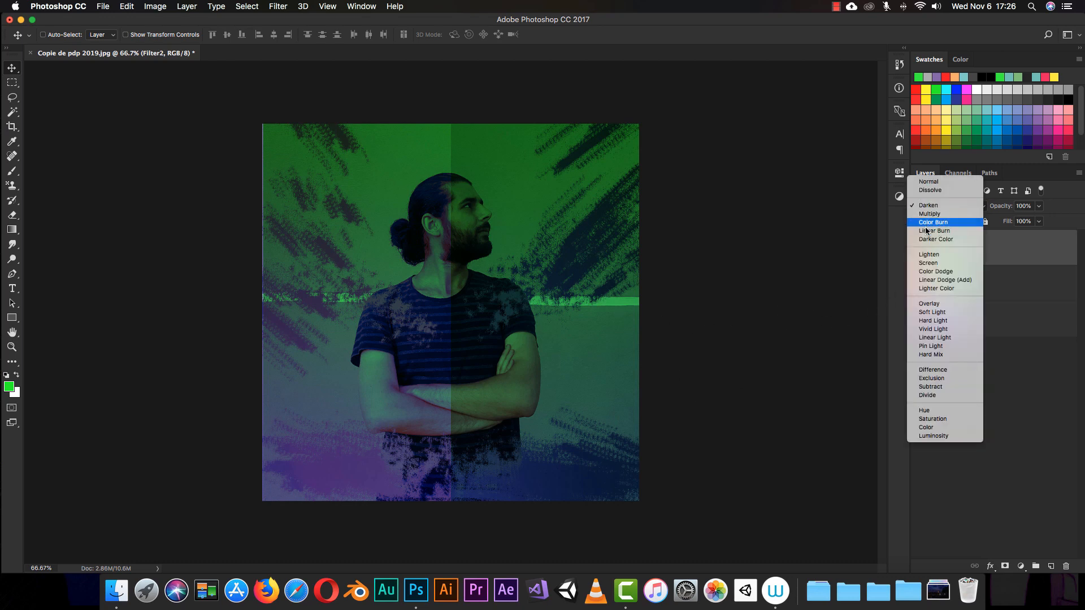
click(938, 225)
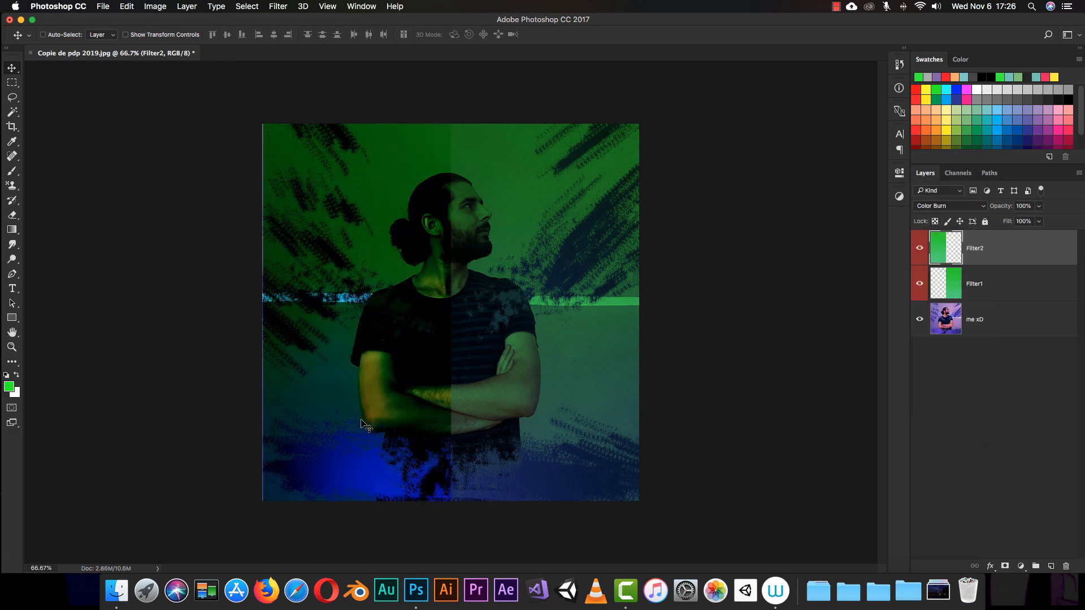
- Set the Filter1 layer's blend mode to Linear Burn
click(976, 287)
click(959, 206)
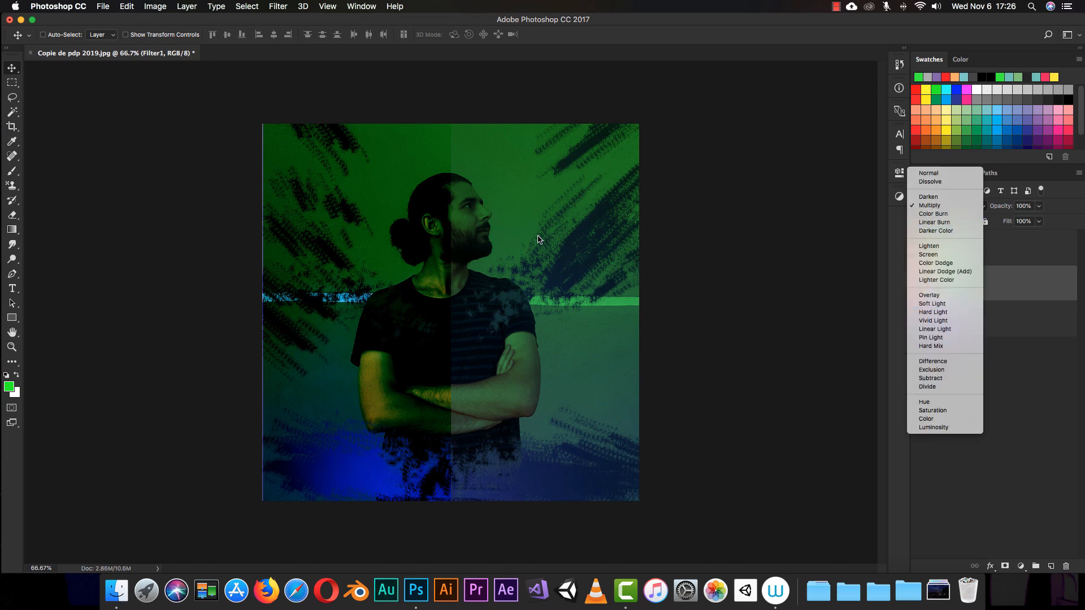
click(946, 222)
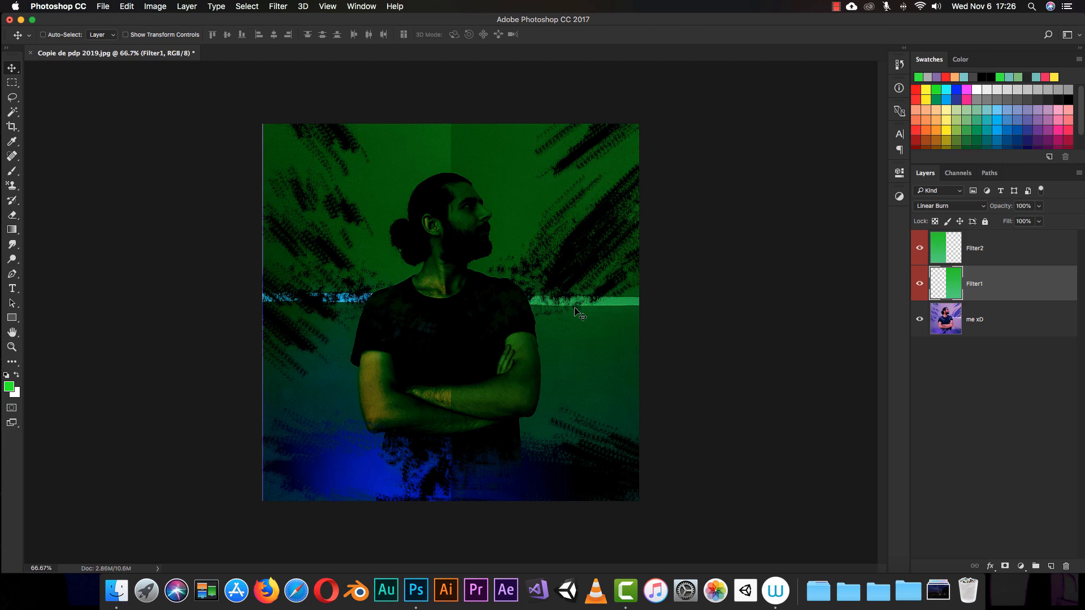
click(932, 209)
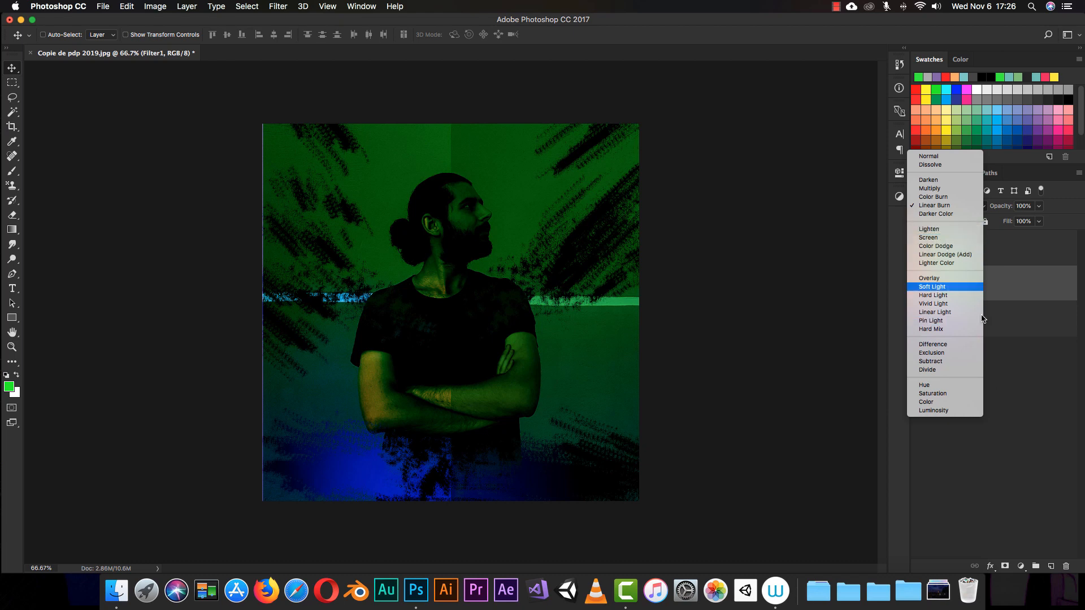
click(1005, 359)
- Set the Filter2 layer's blend mode to Darker Color and toggle its visibility to compare the effect
click(974, 250)
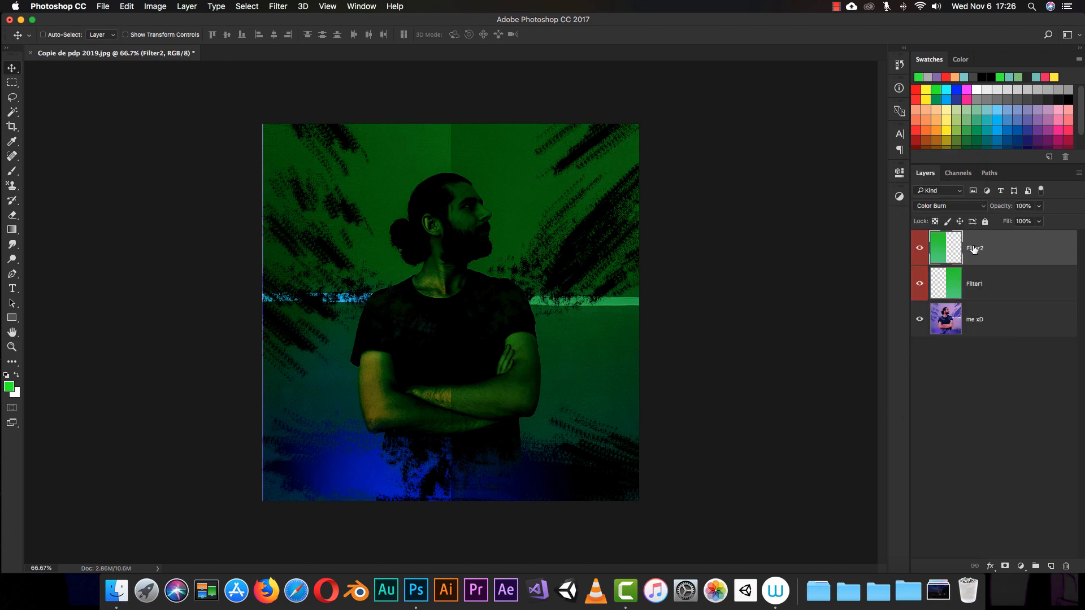
click(943, 206)
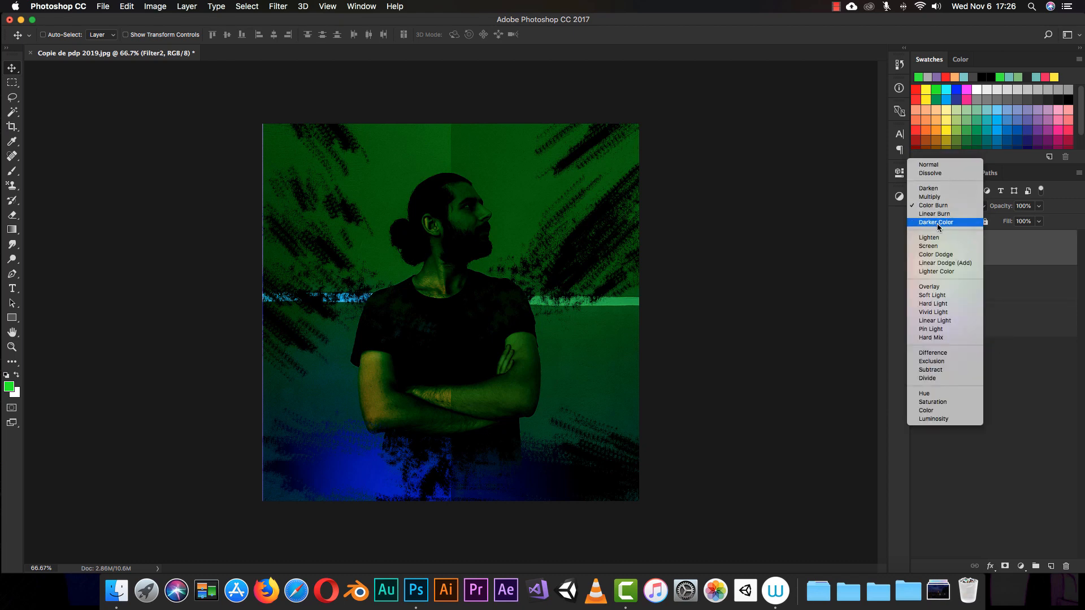
click(937, 222)
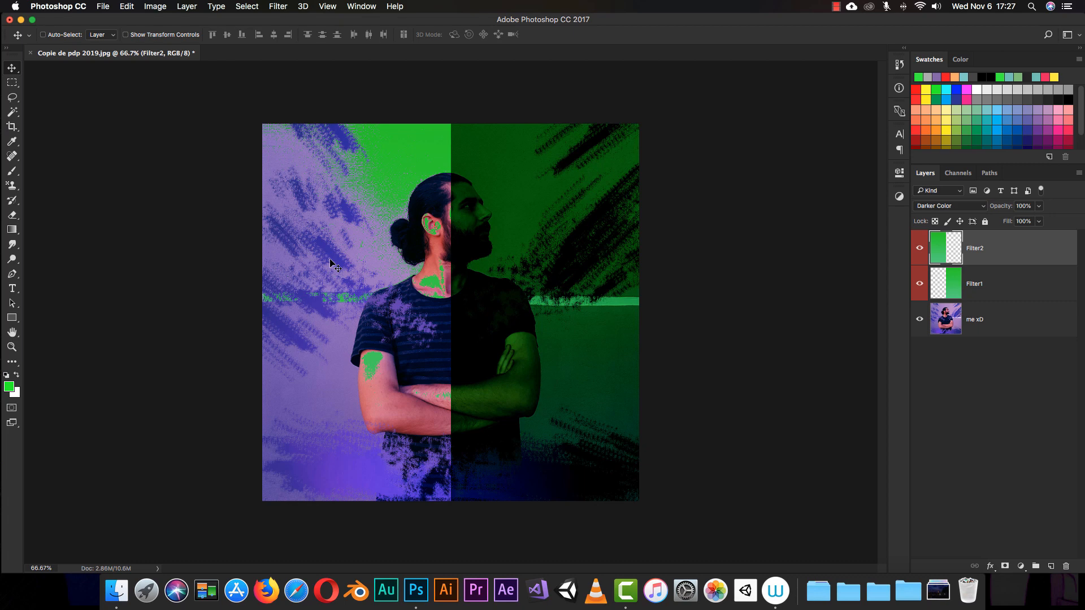
click(918, 249)
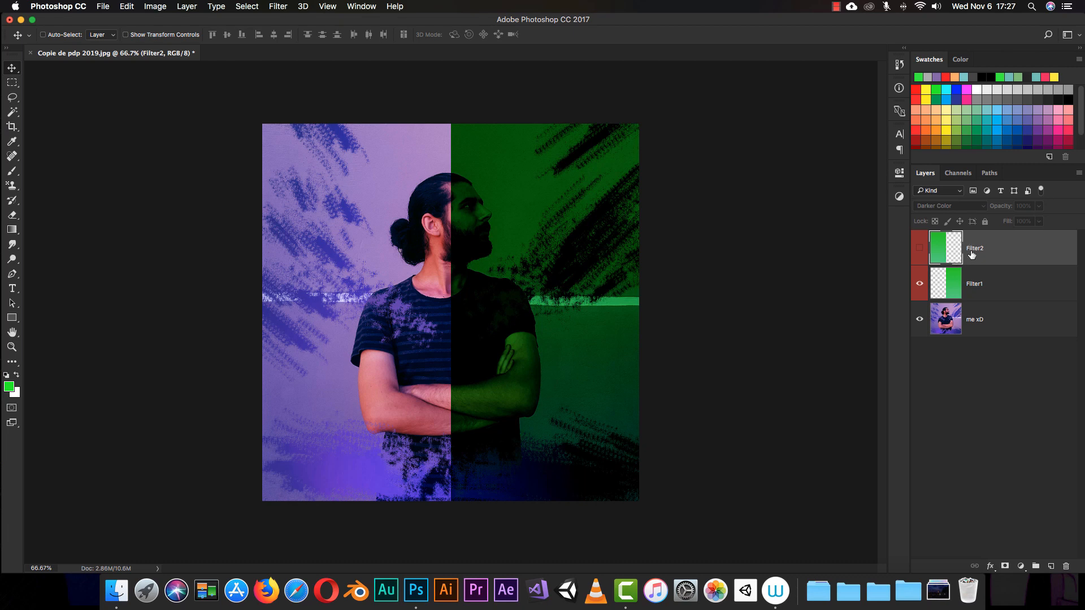
click(920, 247)
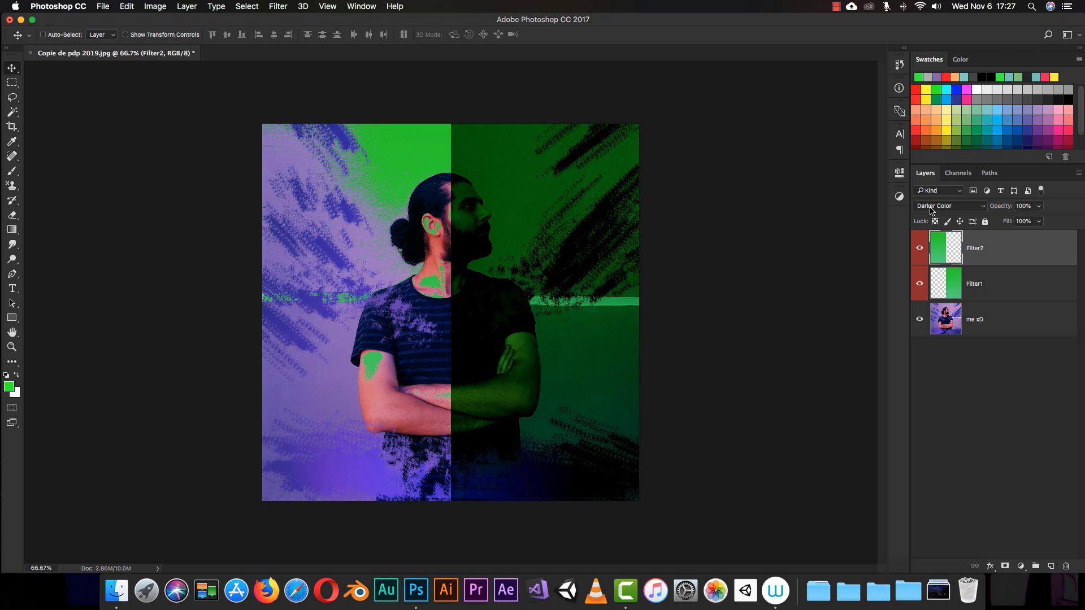
- Set the Filter1 layer's blend mode to Lighten and the Filter2 layer's to Screen
click(968, 284)
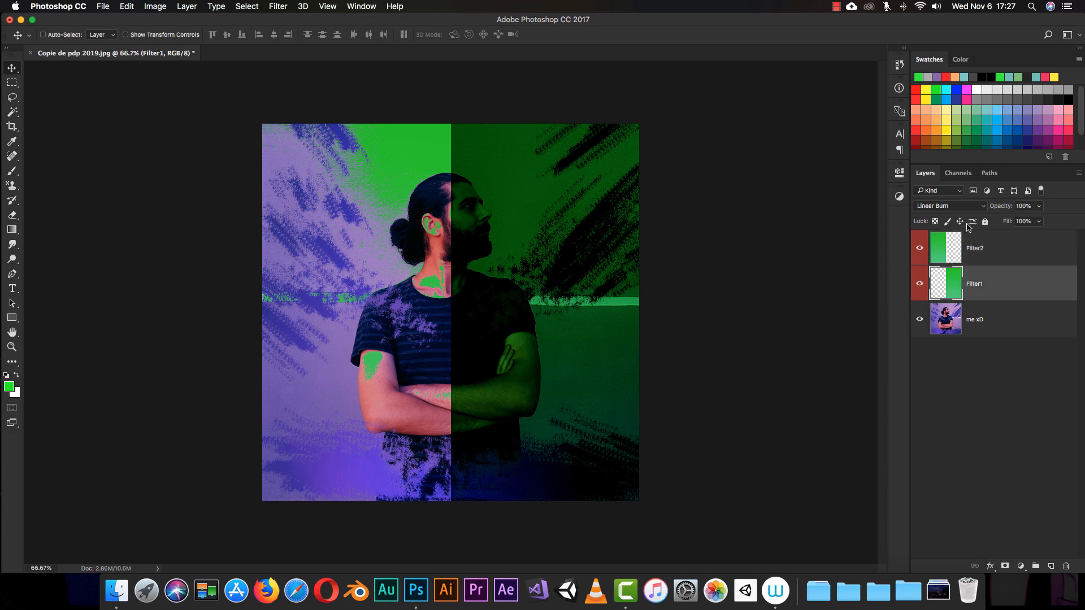
click(967, 207)
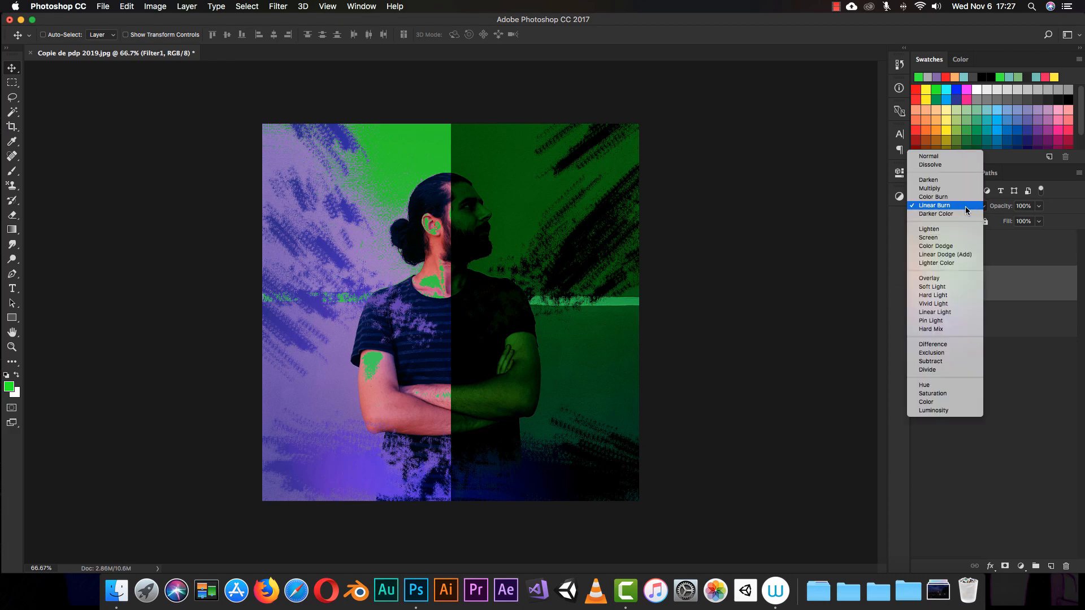
click(935, 230)
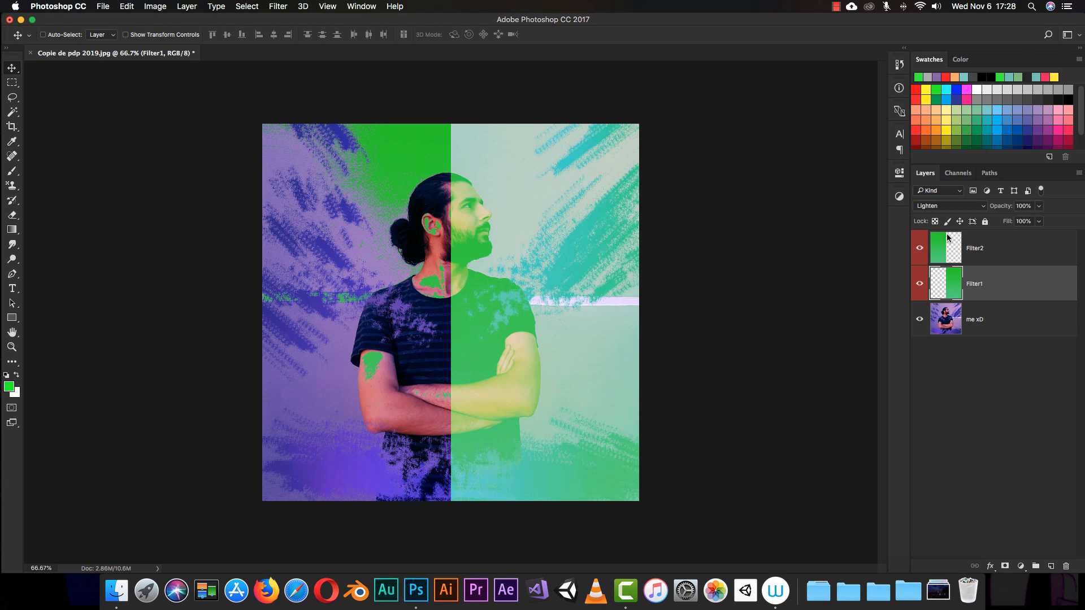
click(947, 257)
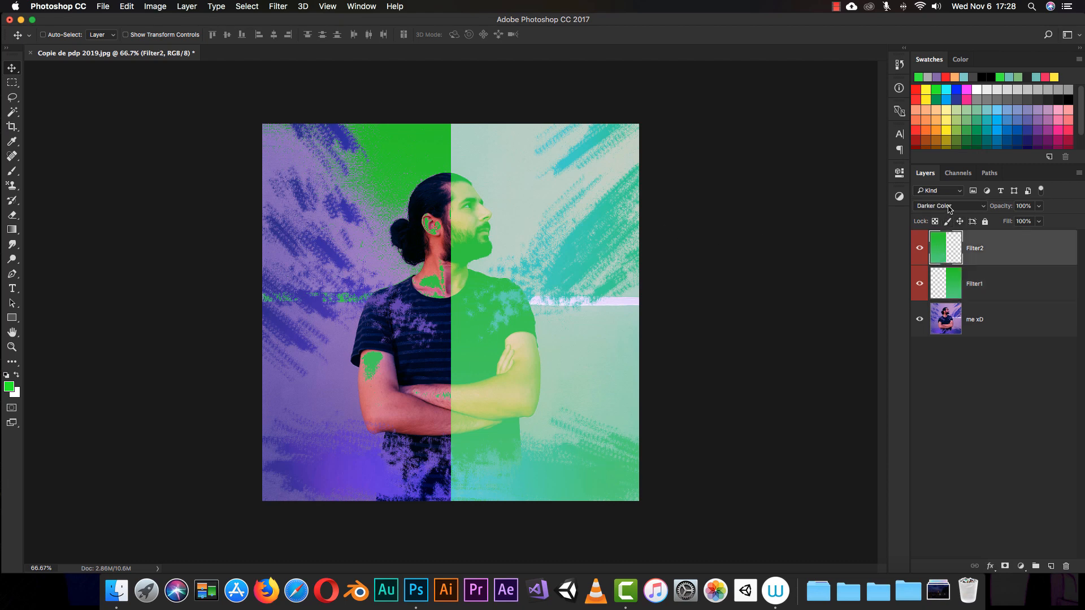
click(951, 208)
click(933, 230)
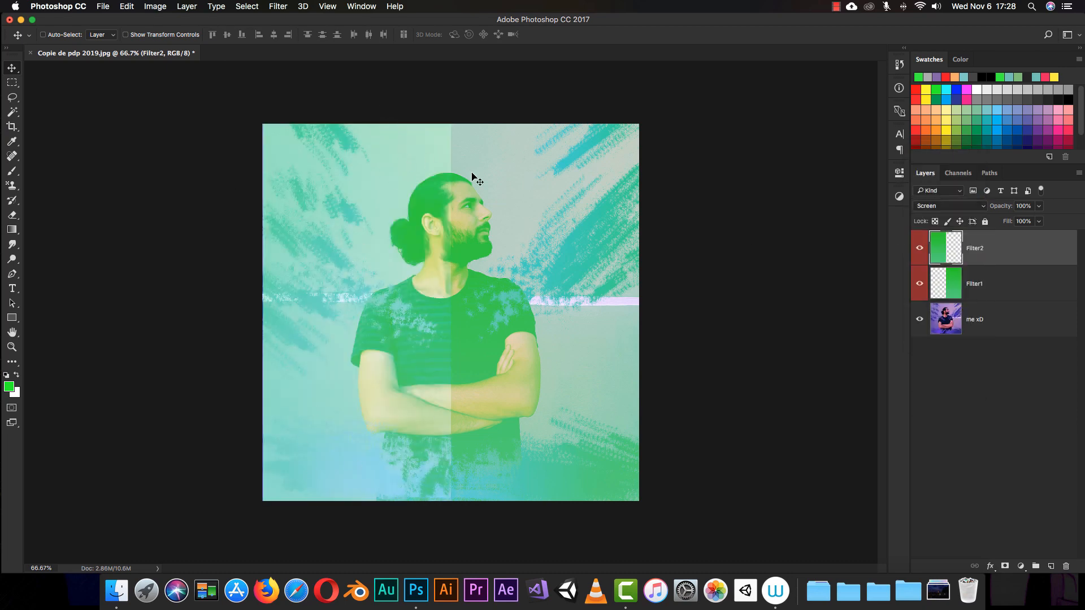
- Set the Filter2 layer's blend mode to Color Dodge and the Filter1 layer's to Linear Dodge (Add)
click(968, 207)
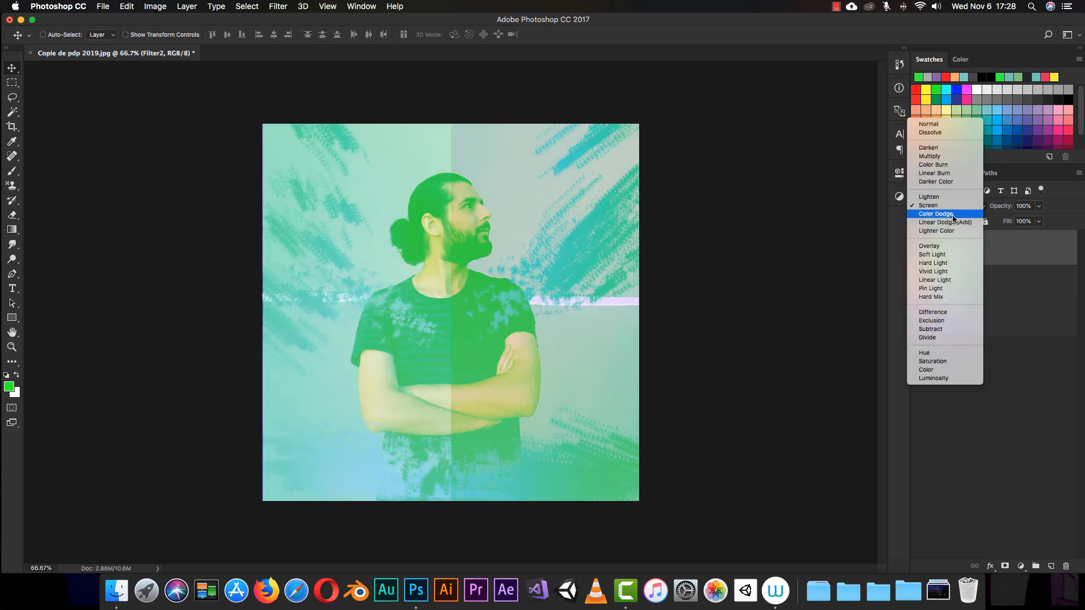
click(953, 217)
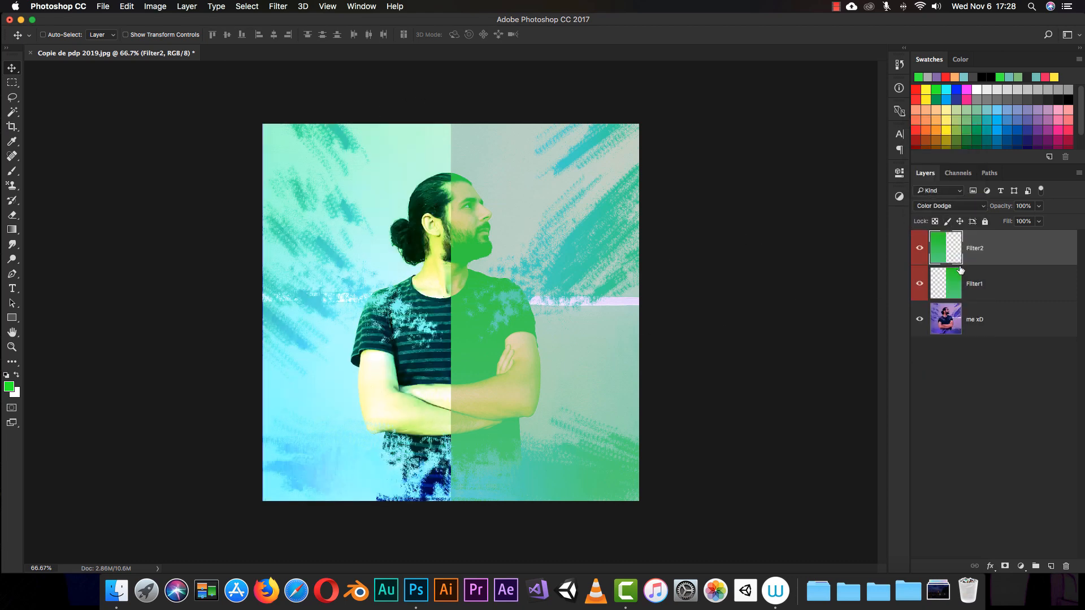
click(960, 271)
click(955, 205)
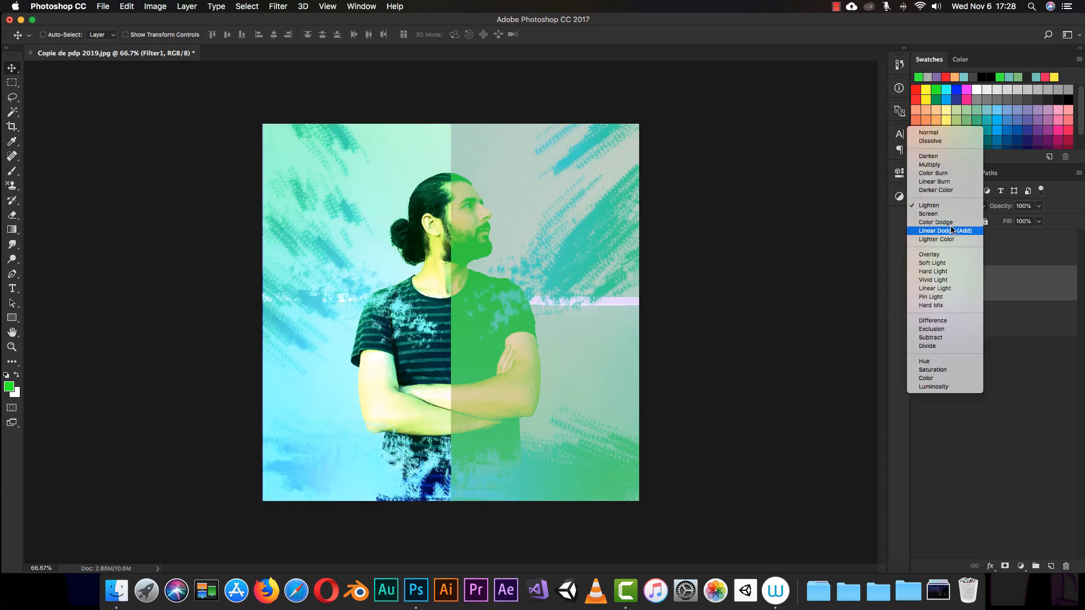
click(943, 231)
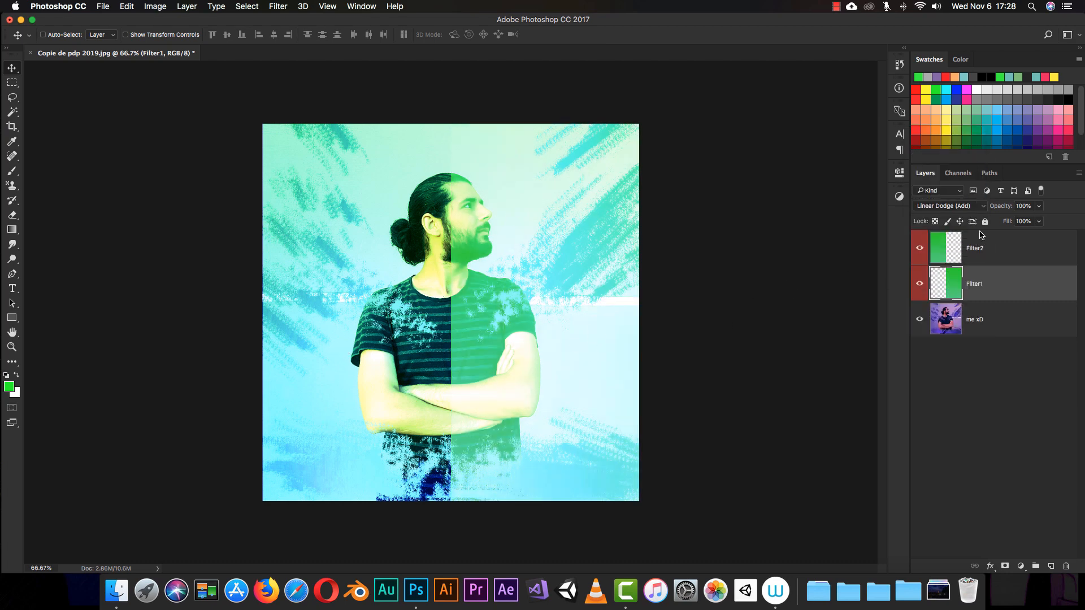
- Set the Filter1 layer's blend mode to Lighter Color and the Filter2 layer's to Overlay
click(950, 211)
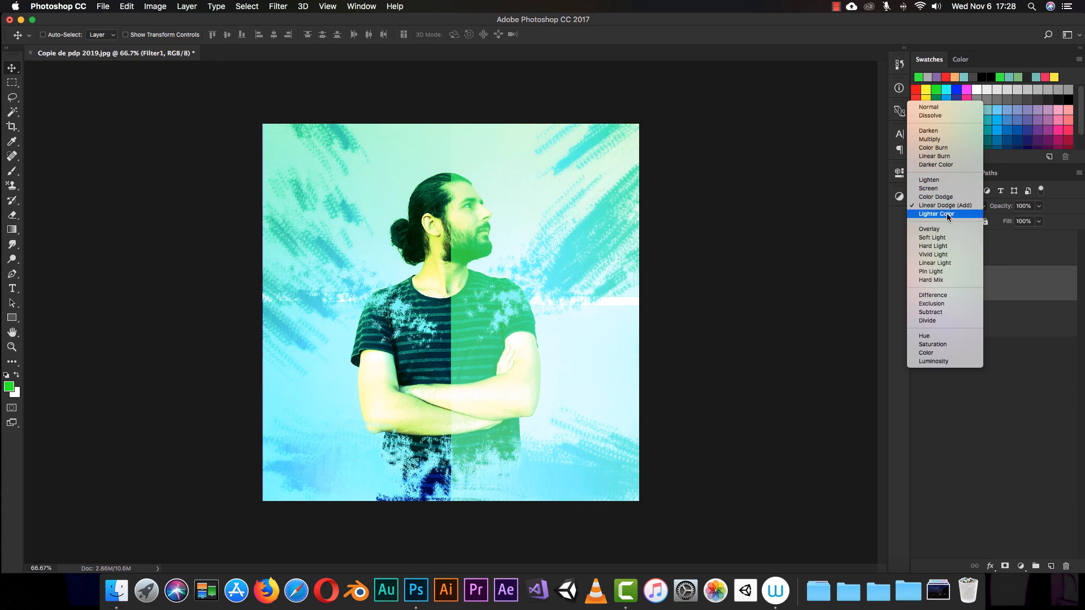
click(949, 215)
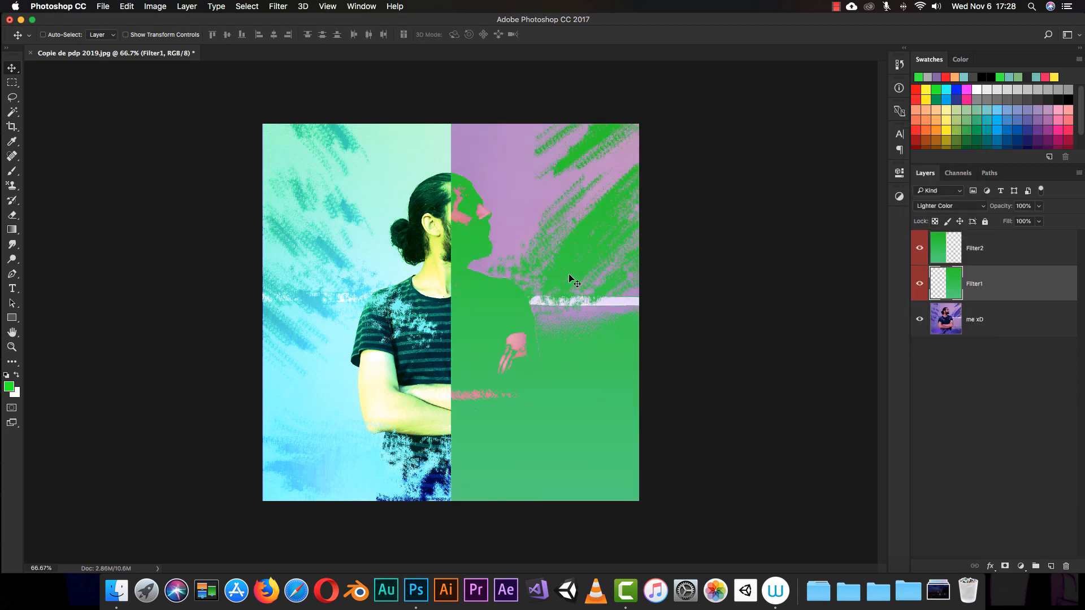
click(943, 251)
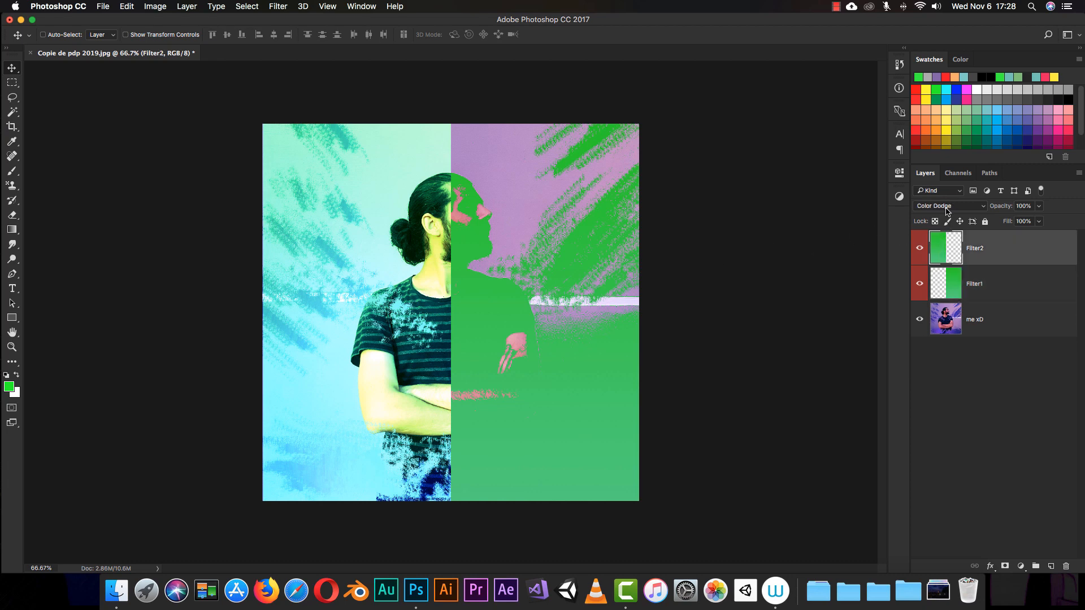
click(947, 210)
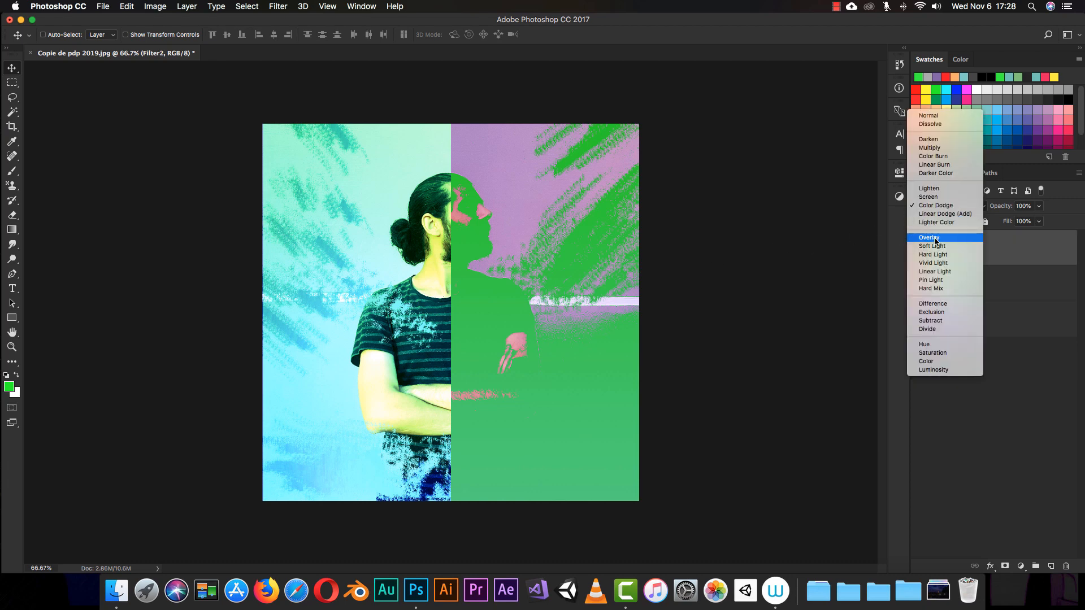
click(935, 238)
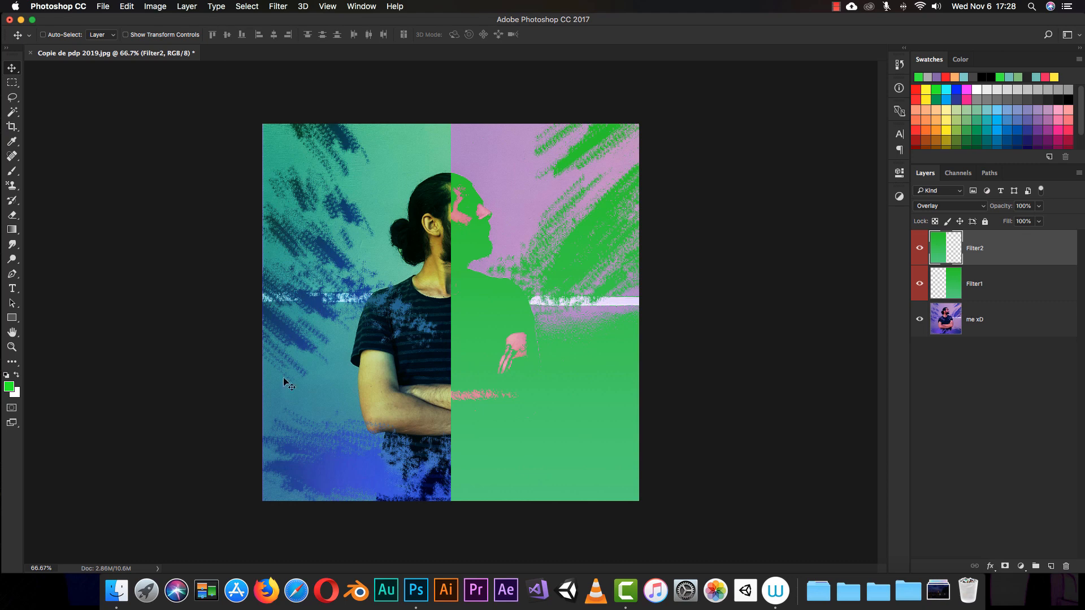
- Set the Filter1 layer's blend mode to Soft Light
click(944, 288)
click(950, 206)
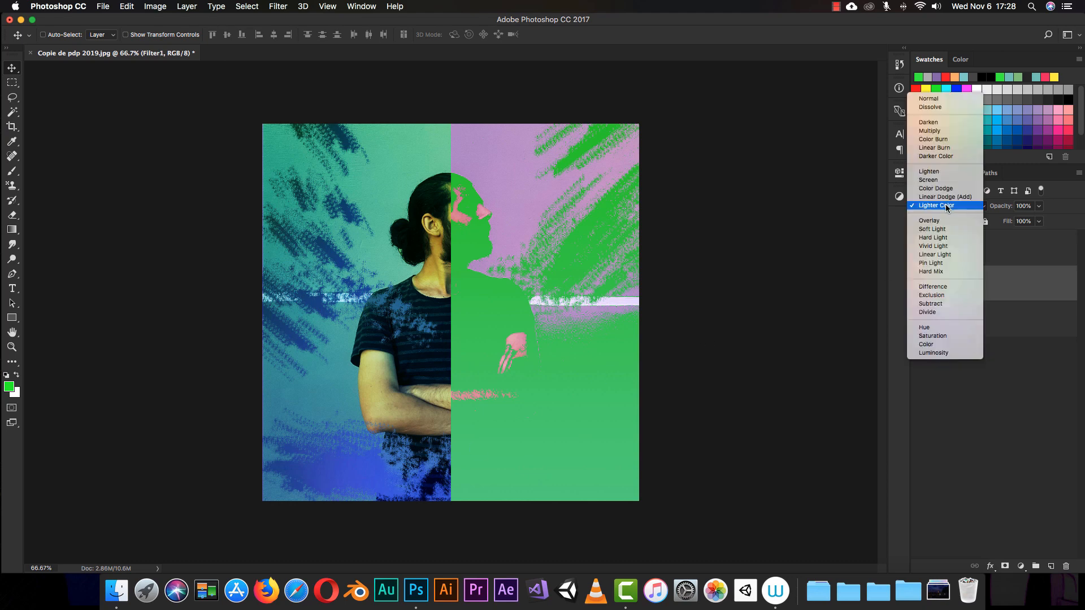
click(948, 230)
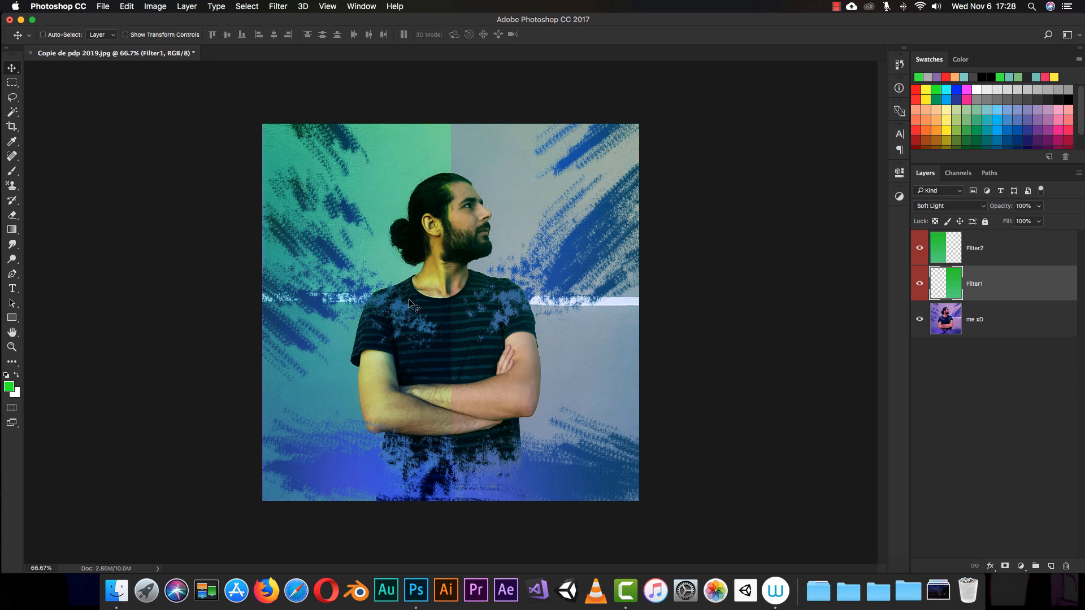
- Toggle the visibility of the Filter1 and Filter2 layers repeatedly to compare the portrait with and without each effect
click(919, 287)
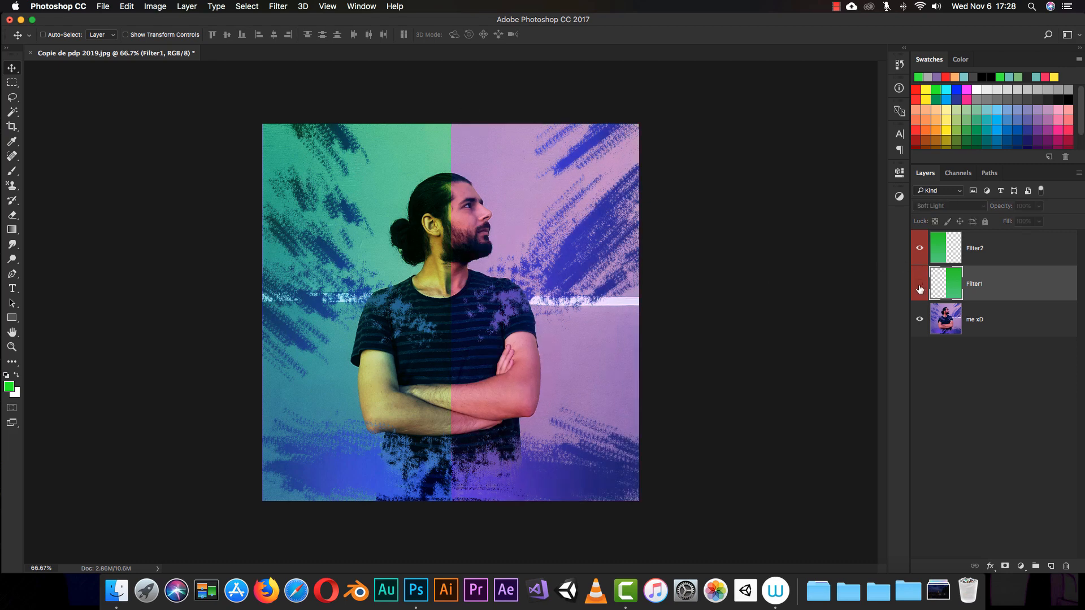
click(919, 289)
click(917, 293)
click(915, 295)
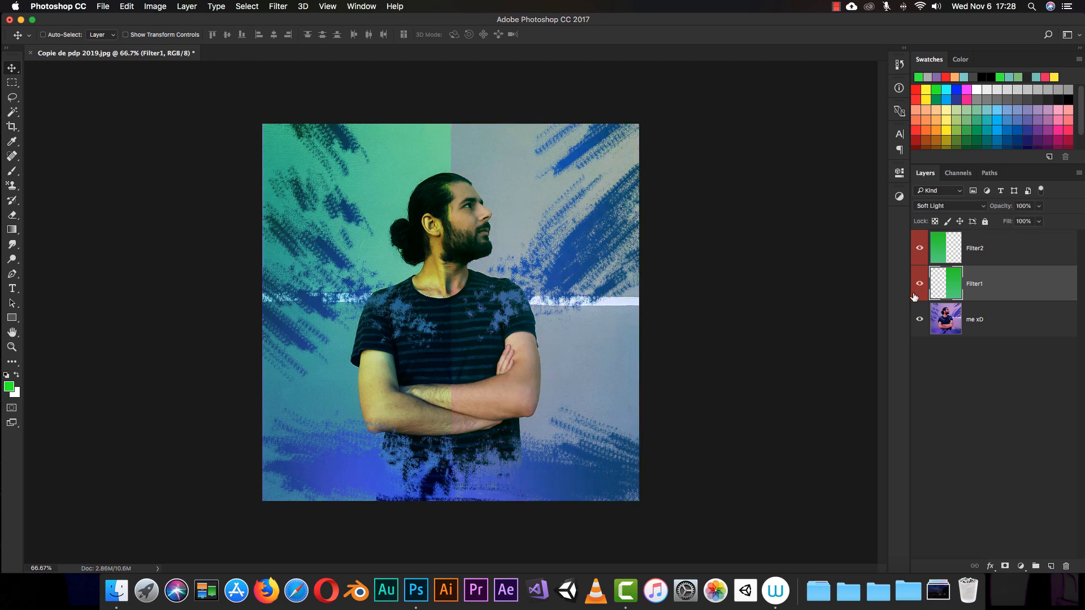
click(920, 288)
click(921, 289)
click(922, 249)
click(922, 250)
click(923, 250)
click(924, 252)
click(921, 253)
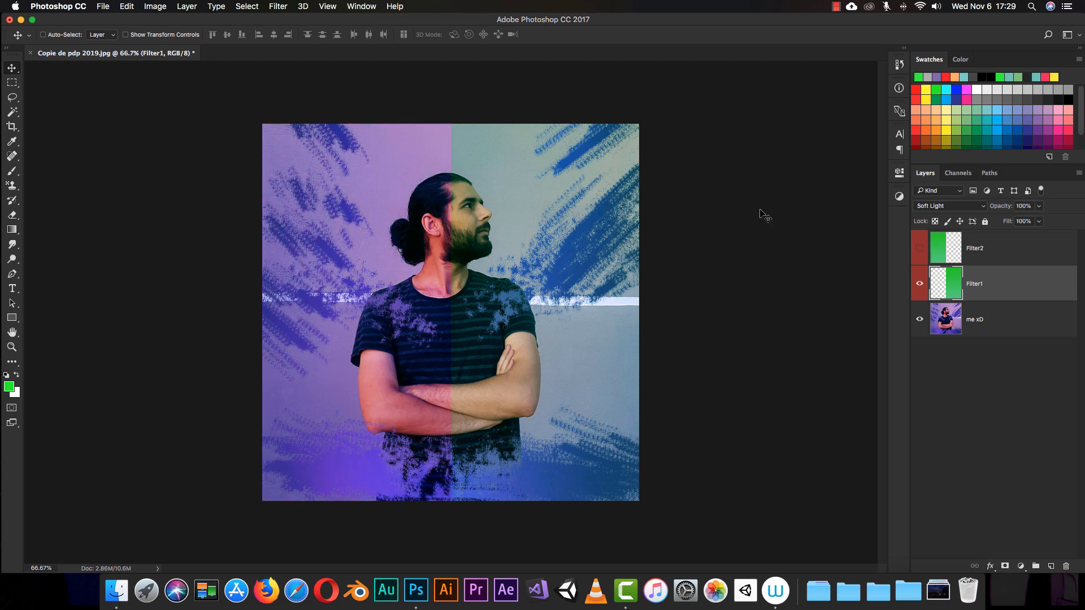
click(922, 252)
click(921, 254)
click(930, 252)
click(920, 250)
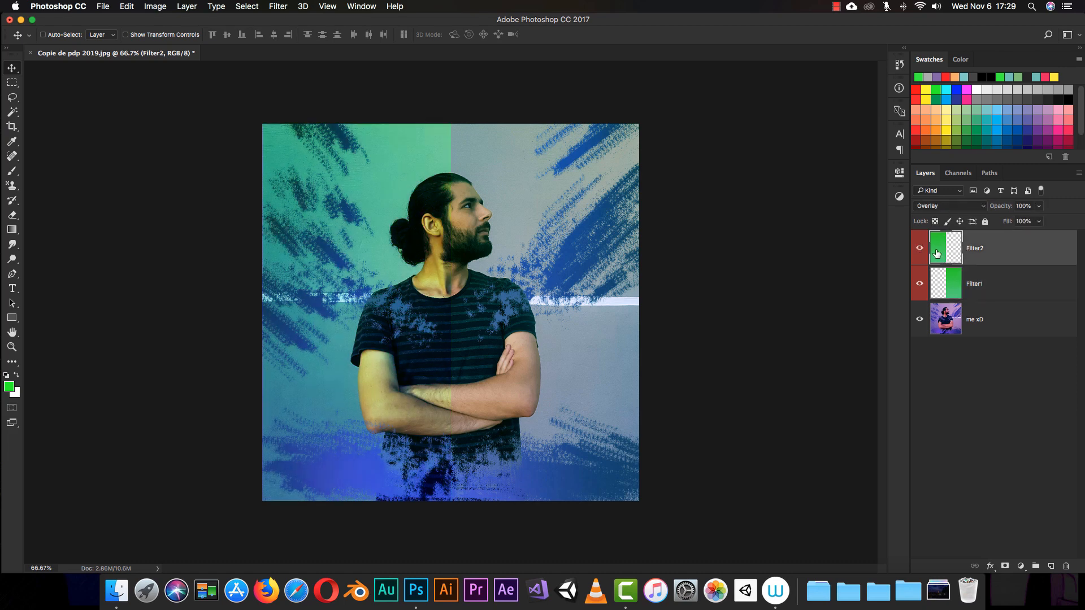
- Set the Filter2 layer's blend mode to Vivid Light and the Filter1 layer's to Linear Light
click(949, 205)
click(944, 232)
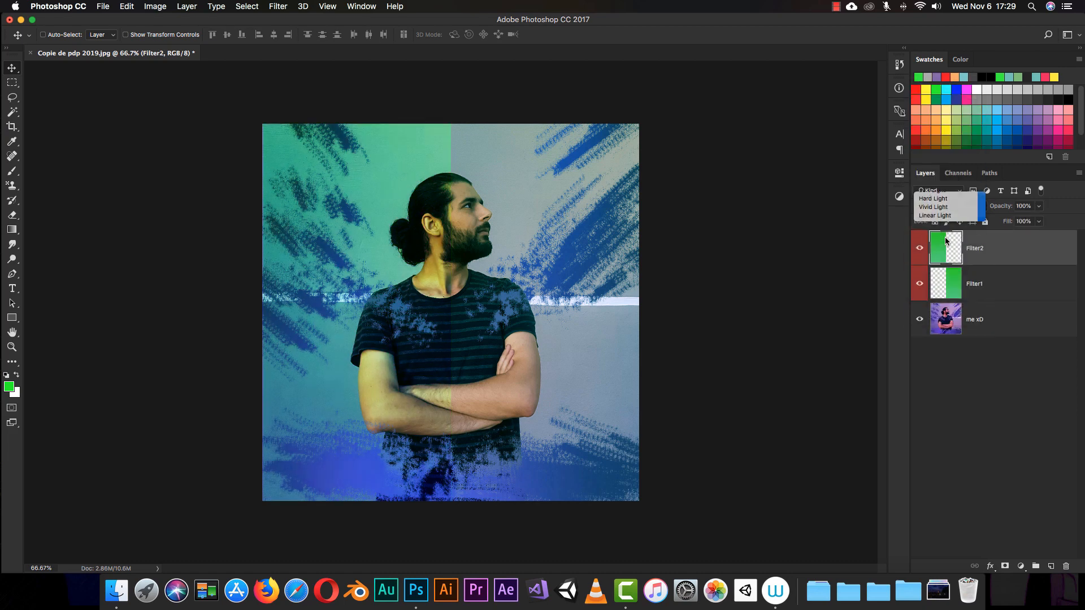
click(940, 280)
click(961, 206)
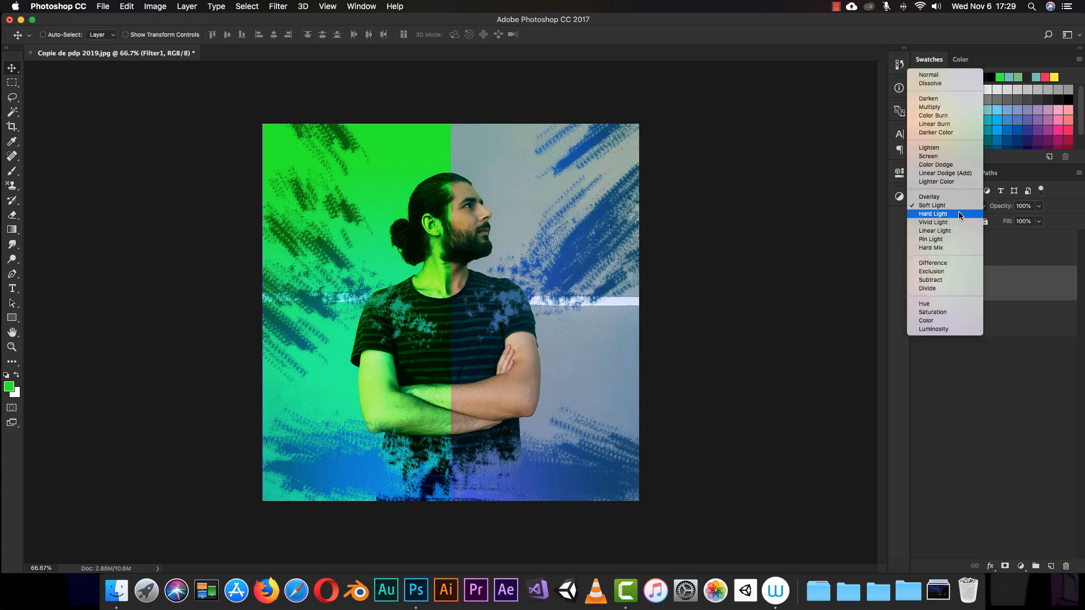
click(940, 237)
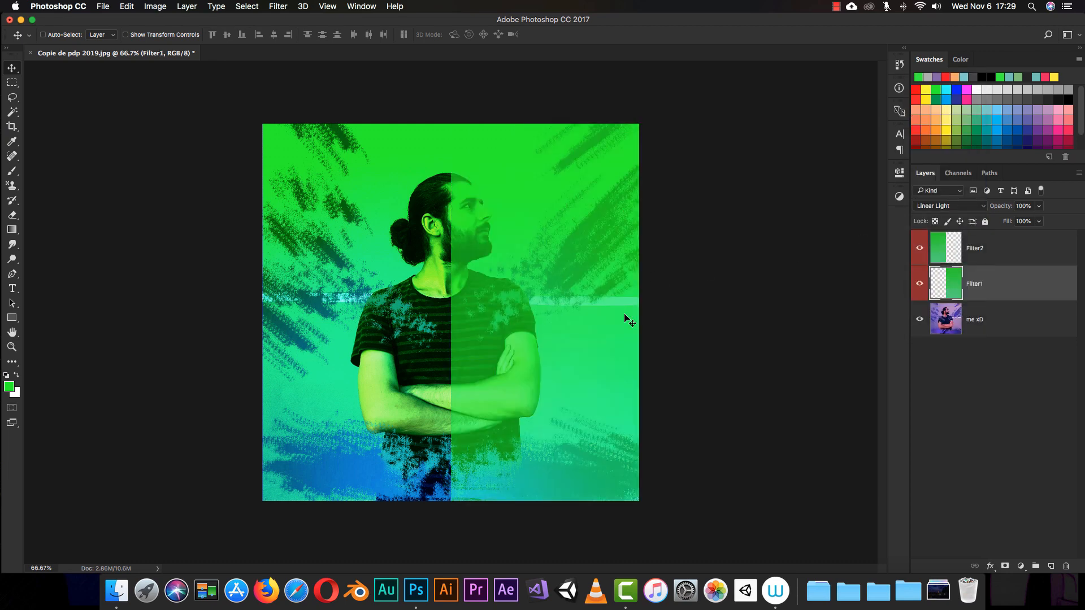
- Set the Filter2 layer's blend mode to Hard Mix and the Filter1 layer's to Divide
click(950, 252)
click(948, 207)
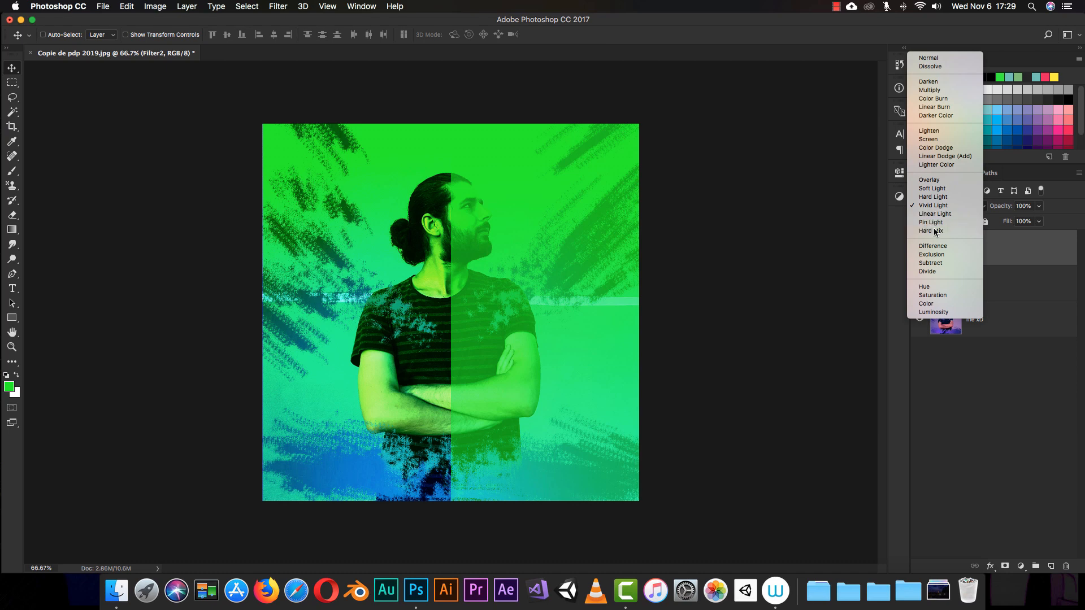
click(939, 230)
click(939, 277)
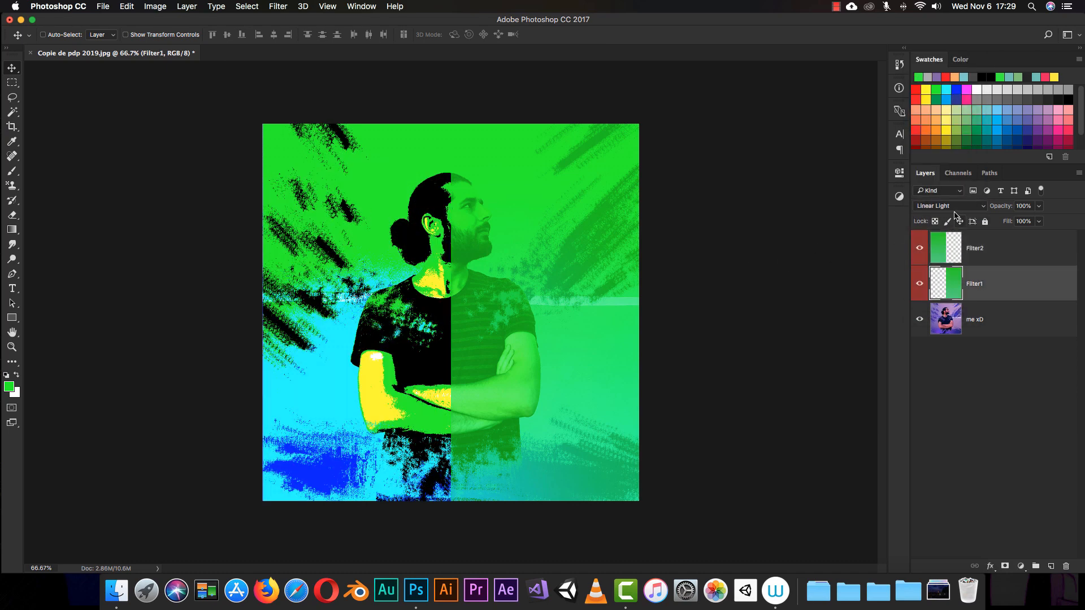
click(948, 206)
click(943, 262)
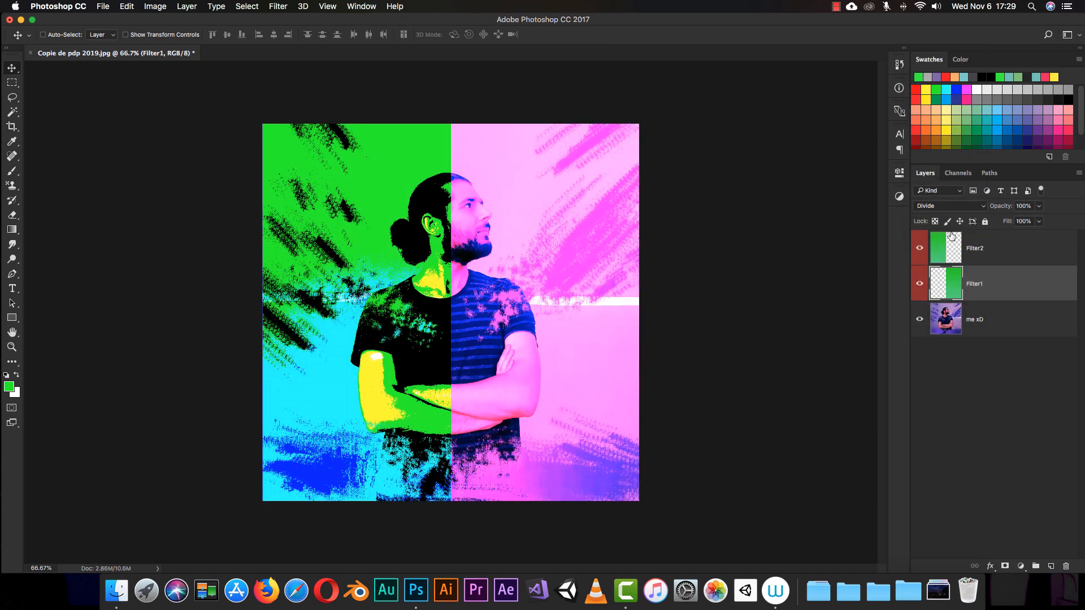
- Set the Filter2 layer's blend mode to Hue and the Filter1 layer's to Saturation
click(947, 257)
click(955, 206)
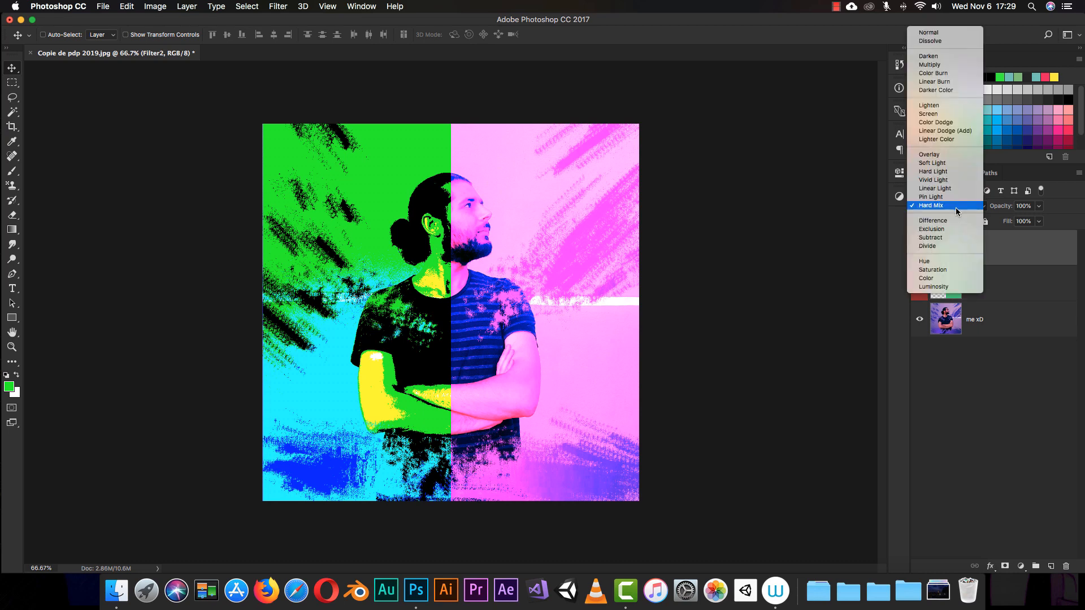
click(943, 262)
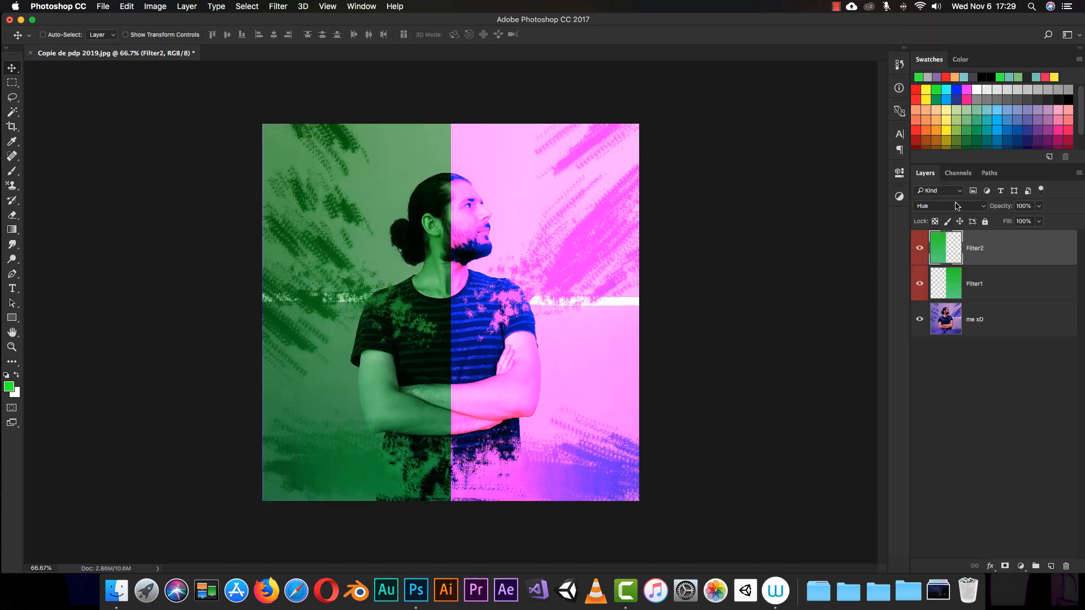
click(939, 281)
click(944, 206)
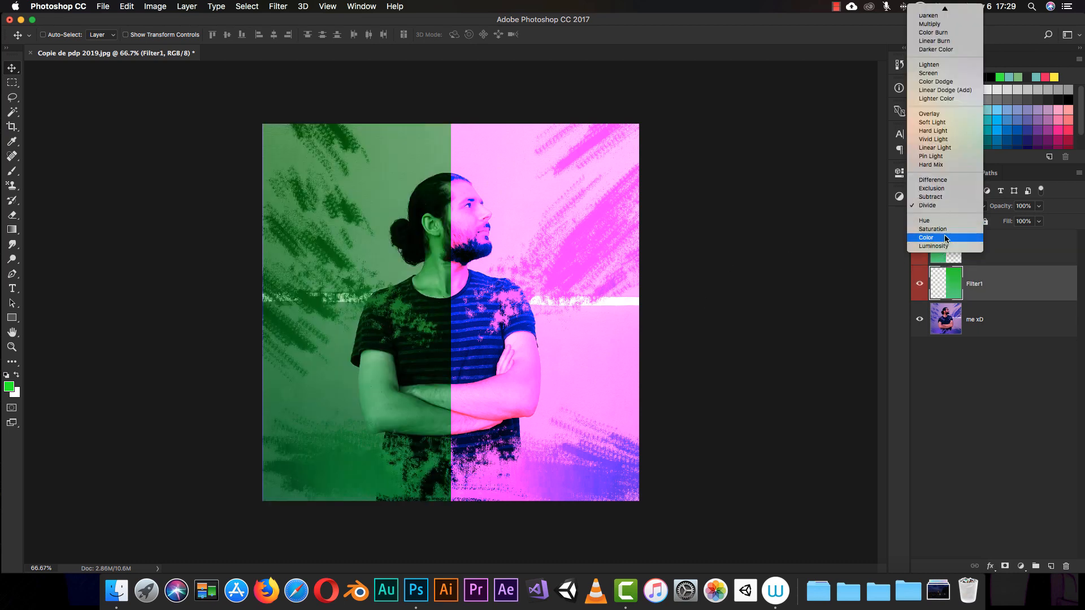
click(942, 230)
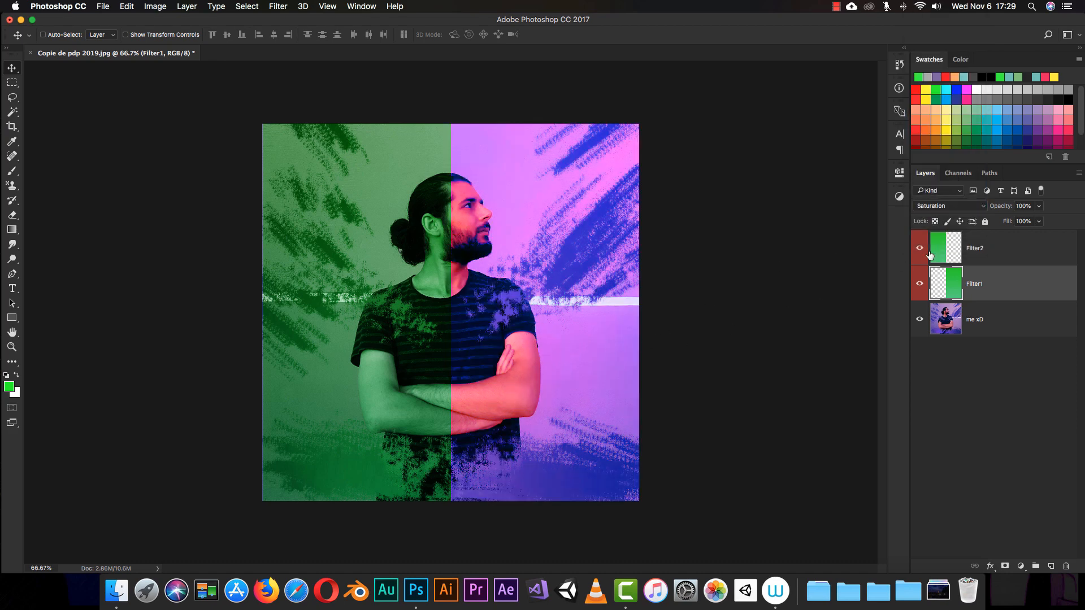
- Review the available blend modes for the Filter2 layer and keep Hue
click(941, 349)
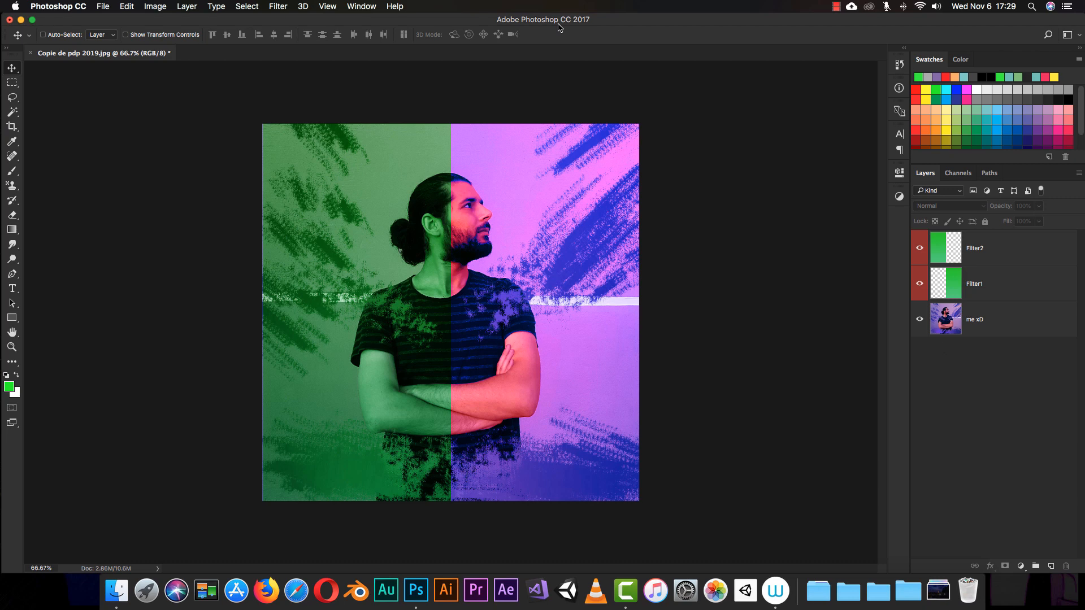
click(949, 250)
click(947, 206)
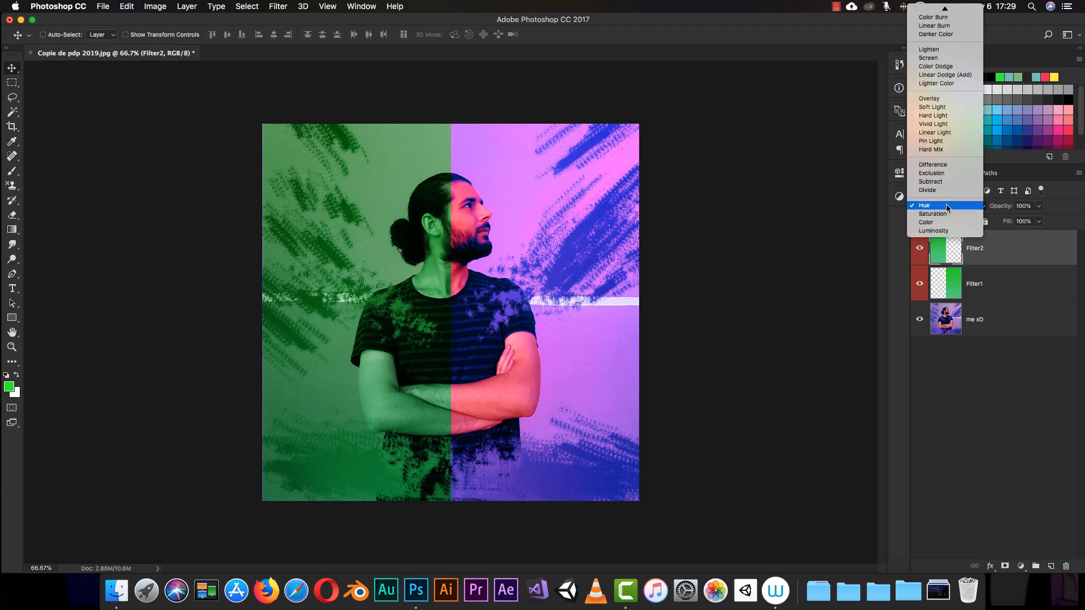
click(947, 205)
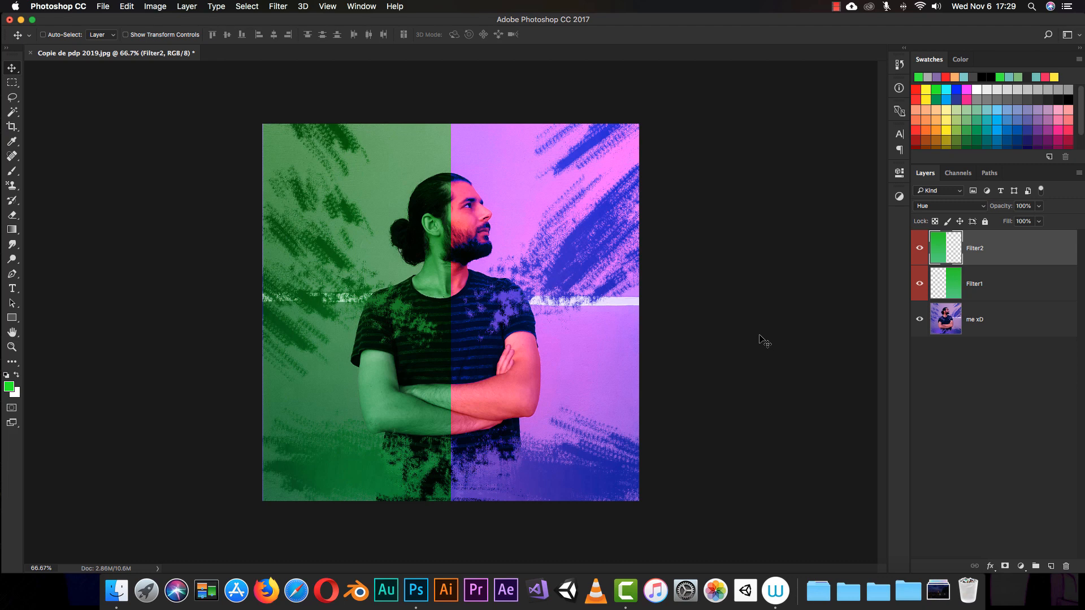
- Delete the Filter1 and Filter2 gradient layers, leaving only the portrait layer
click(981, 280)
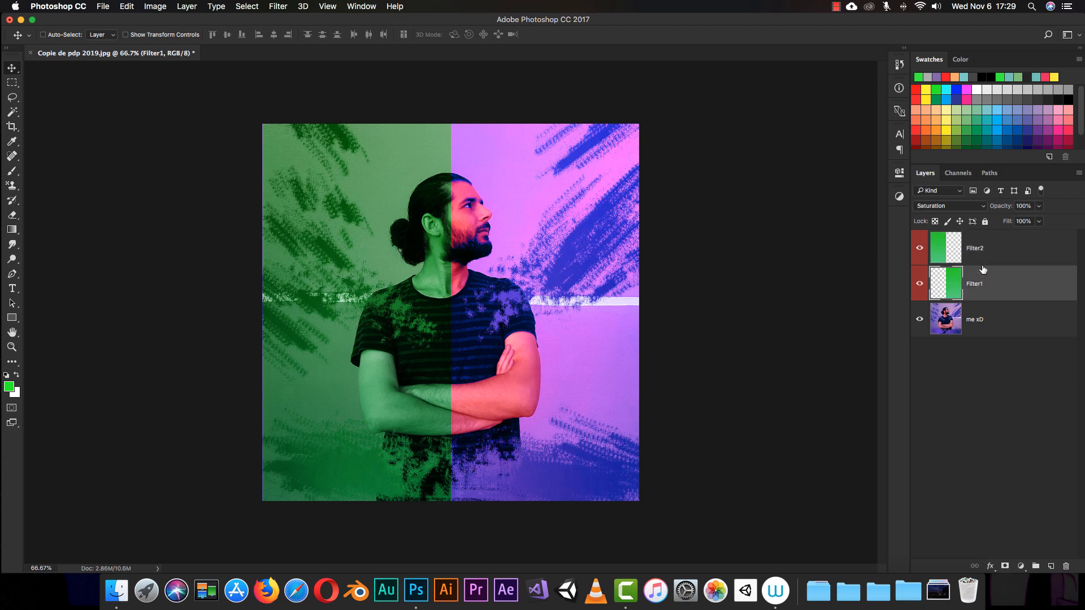
shift+click(978, 249)
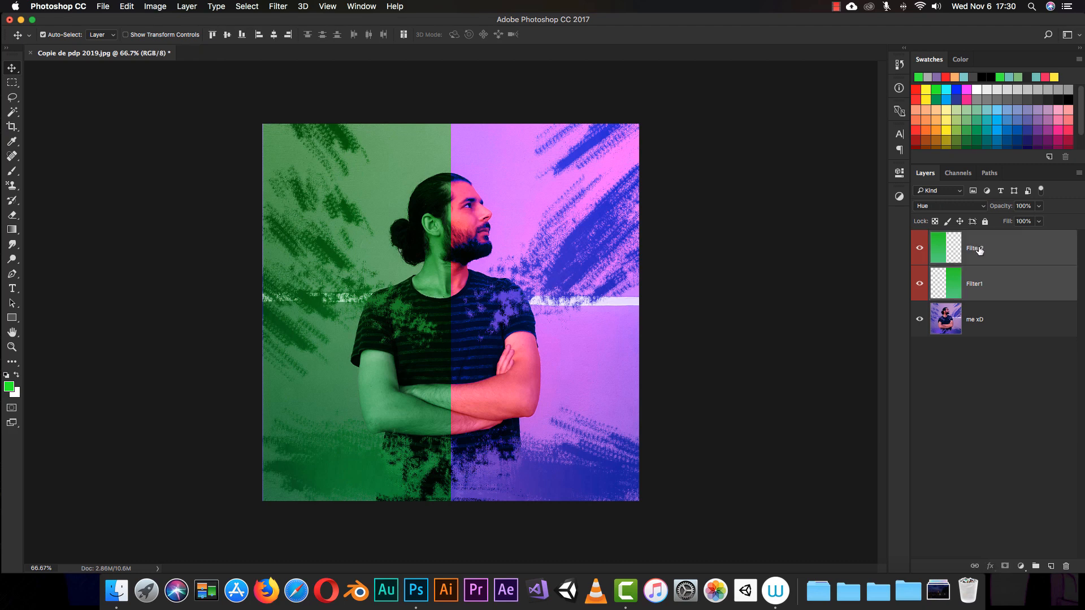
key(BackSpace)
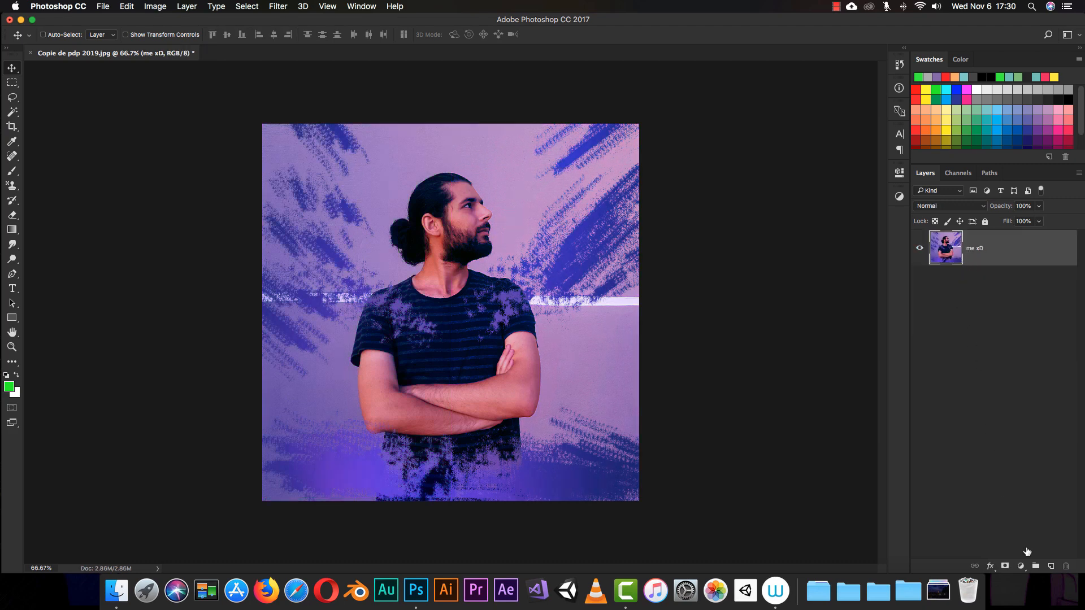
- Add a new layer above the portrait and fill it with a vertical green linear gradient running from bottom to top
click(1052, 566)
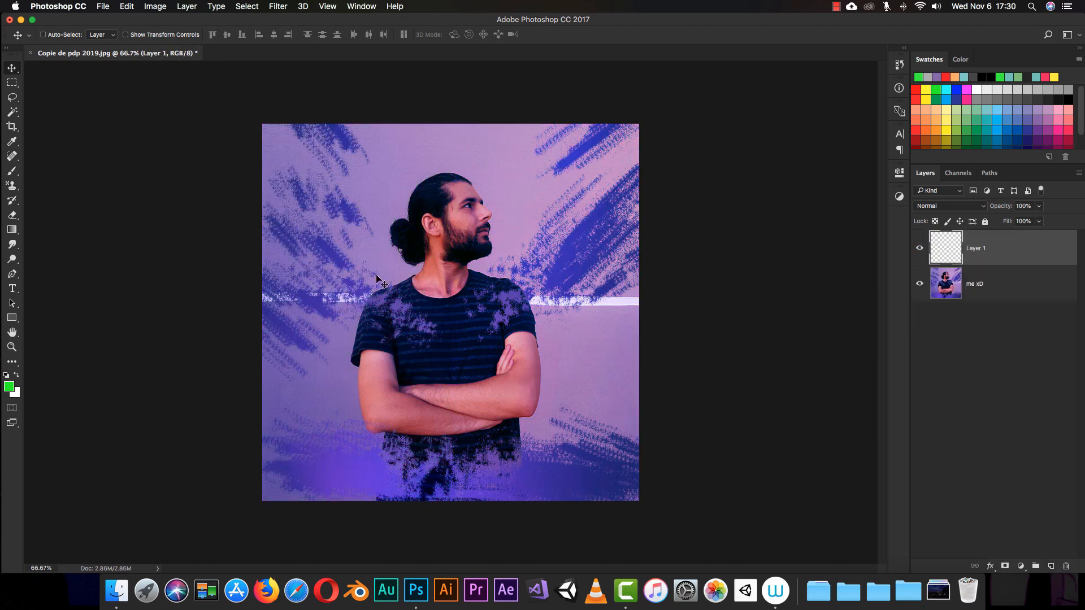
click(10, 230)
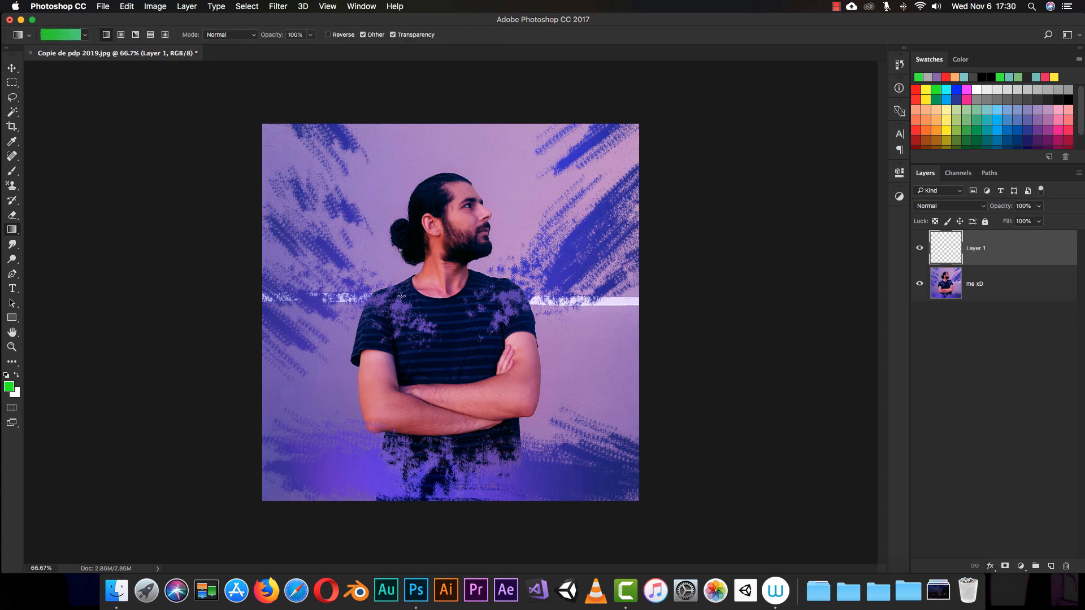
drag(469, 515, 460, 119)
key(v)
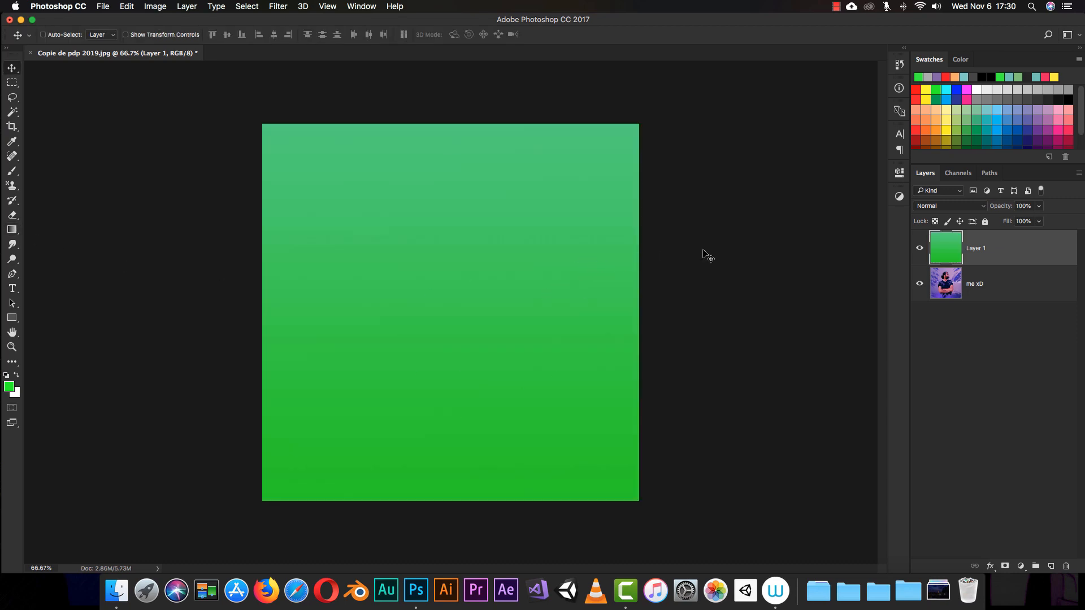
- Try the Dissolve and Multiply blend modes on Layer 1, comparing the Multiply effect with the layer hidden and shown
click(952, 206)
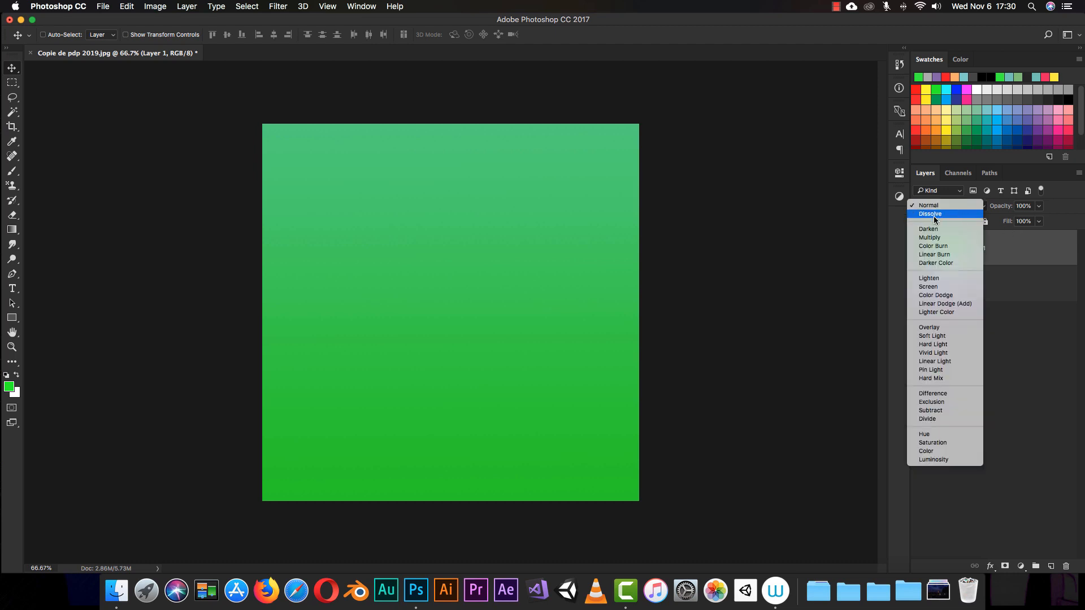
click(933, 215)
click(940, 205)
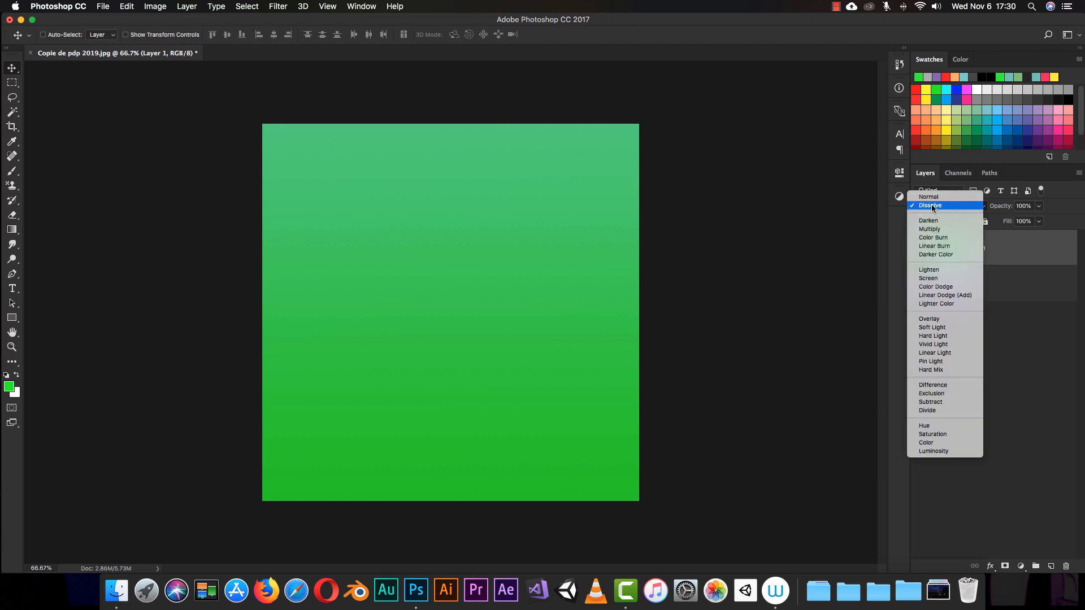
key(Down)
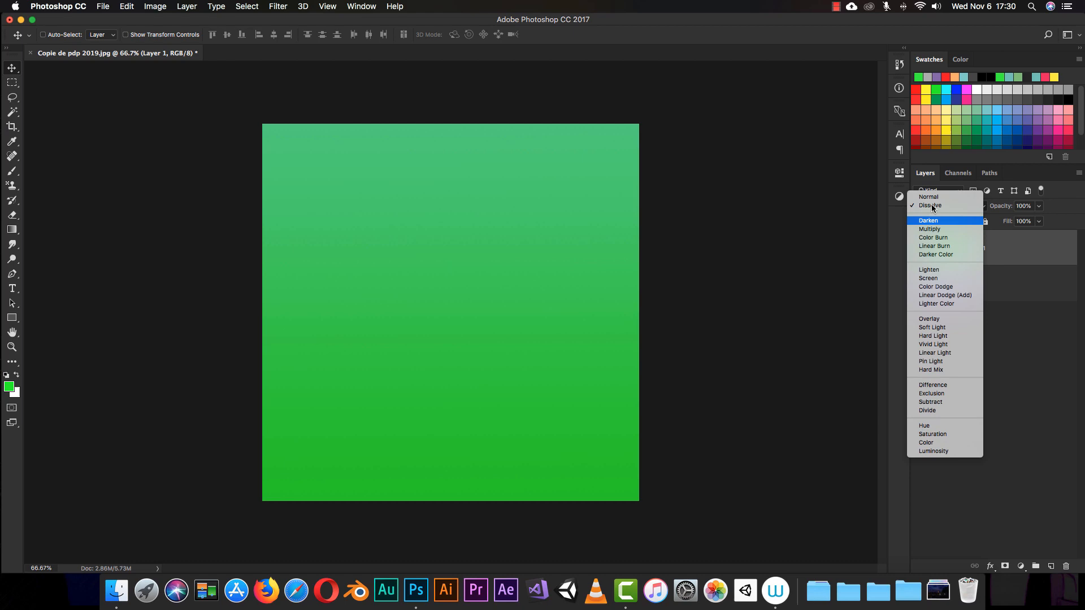
key(Down)
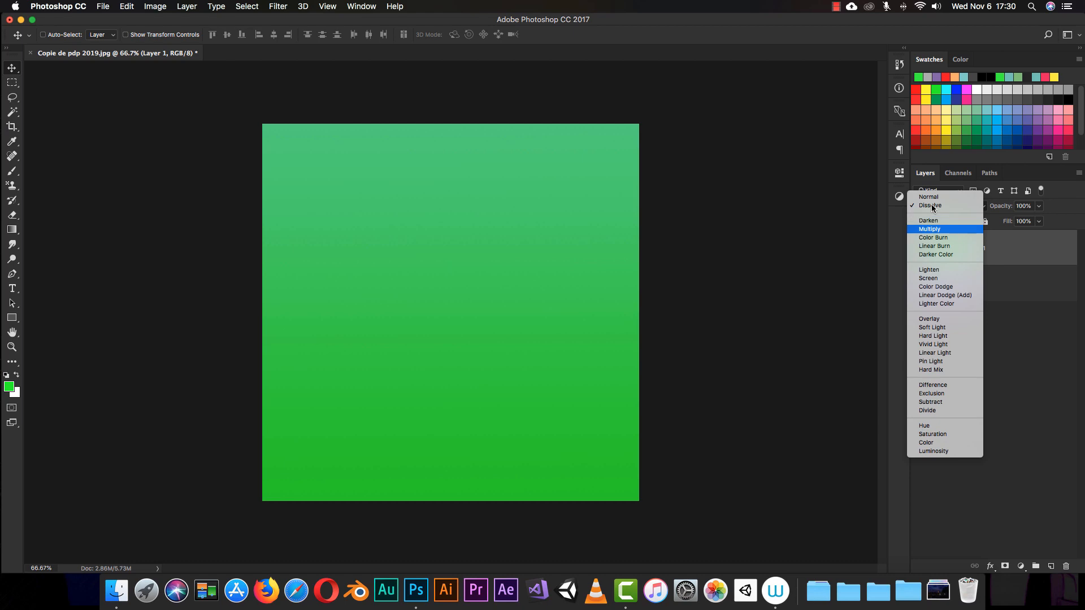
key(Return)
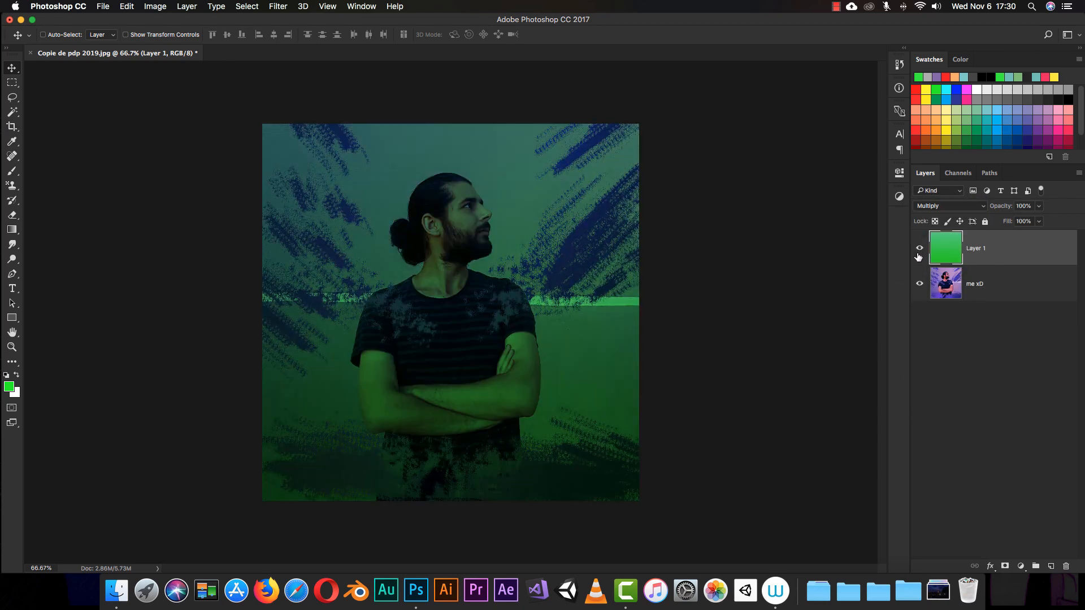
click(919, 252)
click(918, 252)
- Set Layer 1's blend mode to Overlay and compare the portrait with the layer hidden and shown
click(947, 207)
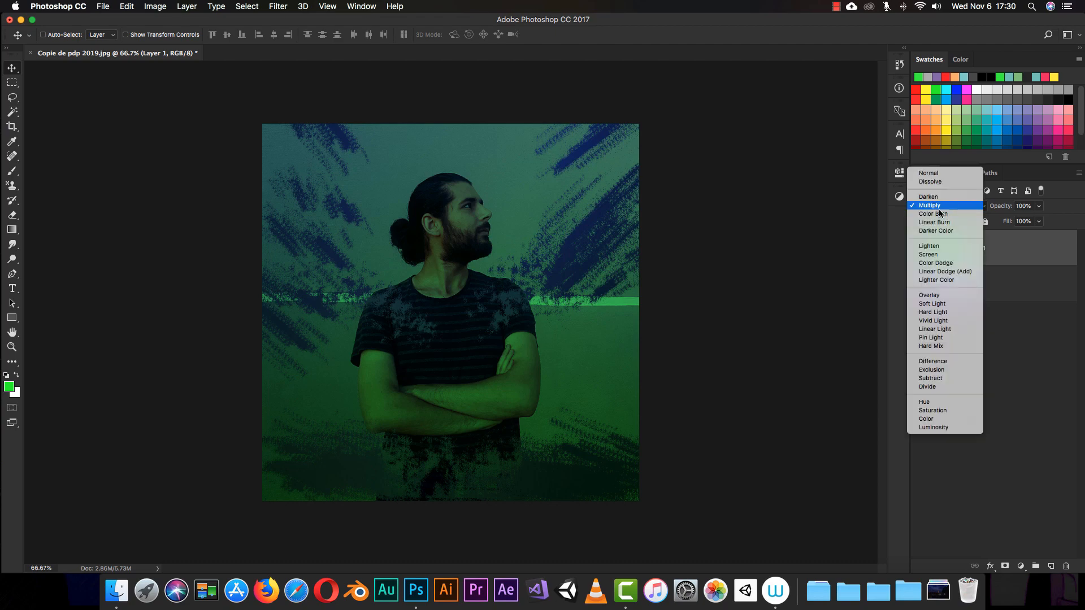
click(917, 300)
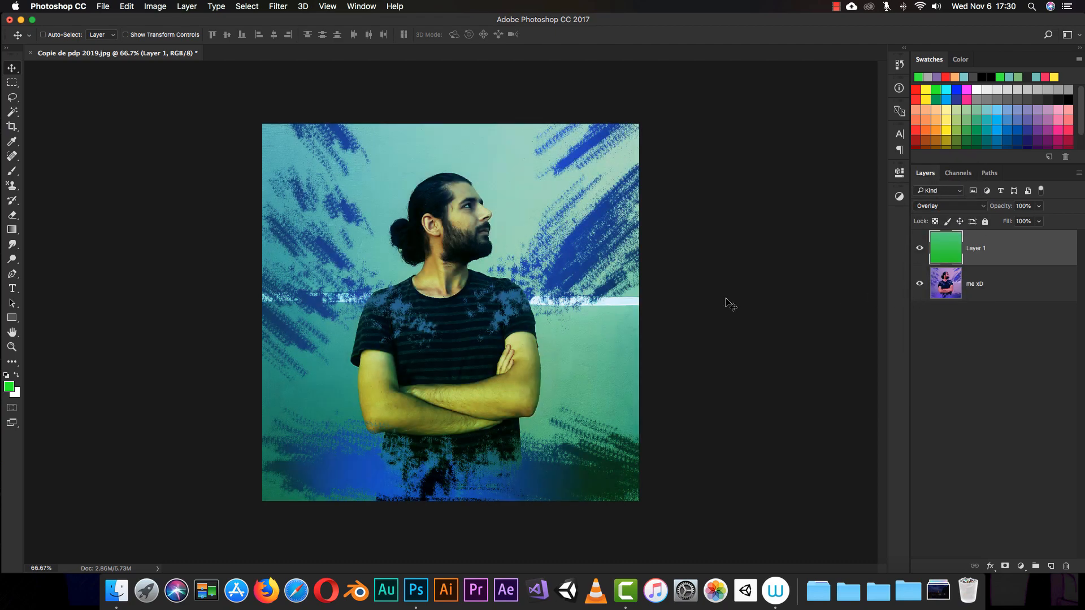
click(919, 252)
click(919, 252)
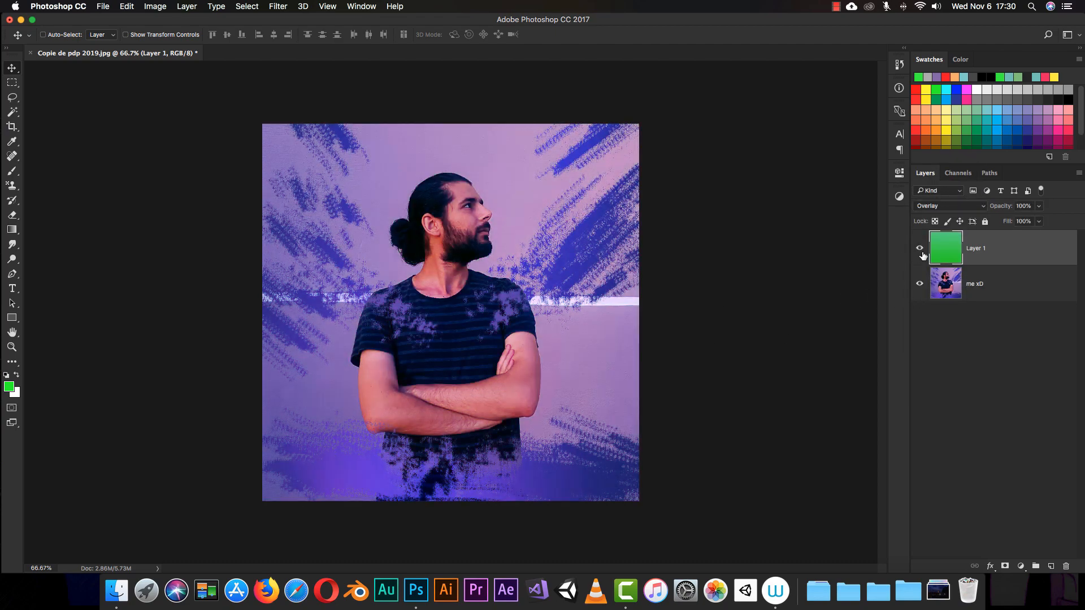
click(974, 314)
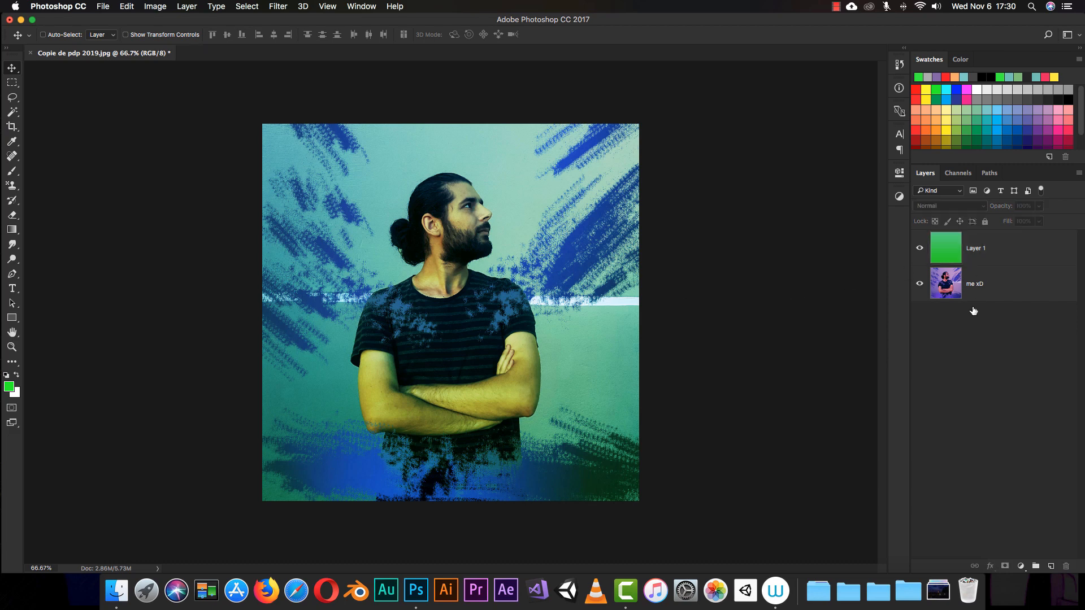
- Set Layer 1's opacity to 50% and compare the portrait with and without the softened overlay
click(982, 259)
click(1023, 207)
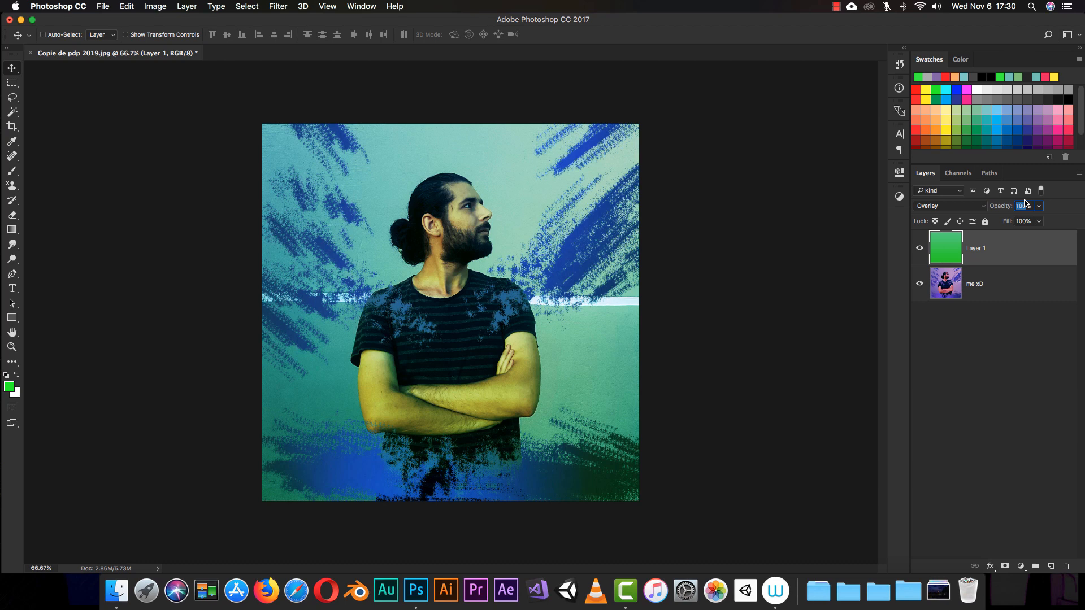
text(50)
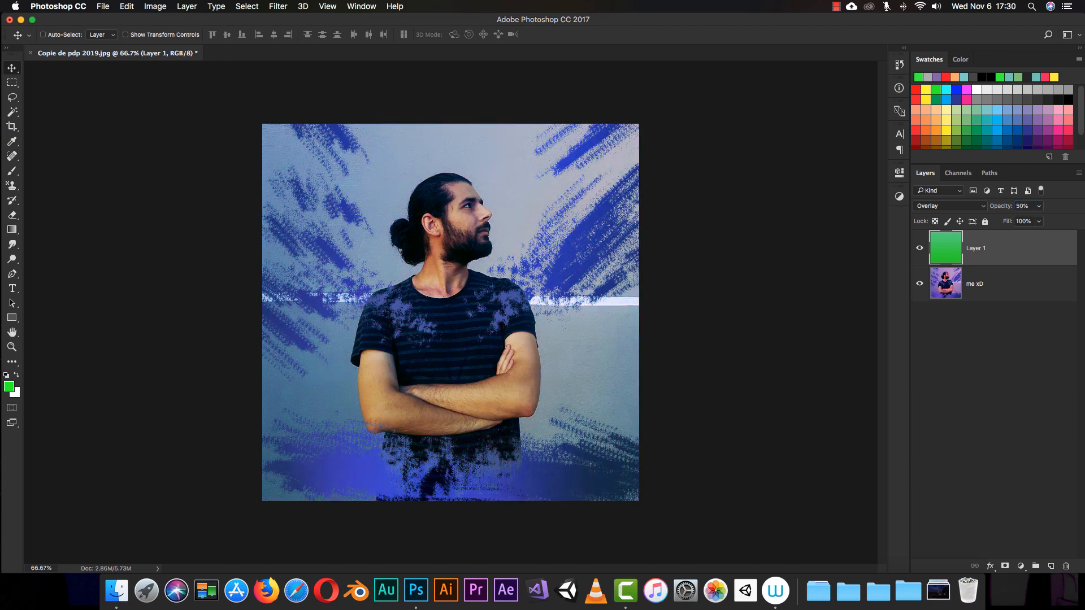
click(918, 330)
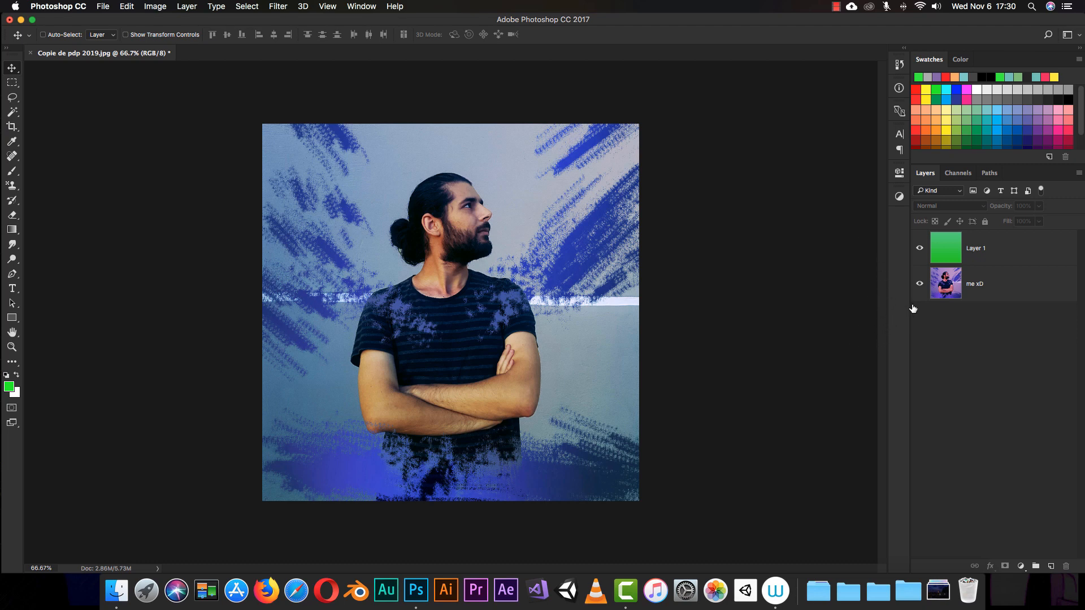
click(919, 248)
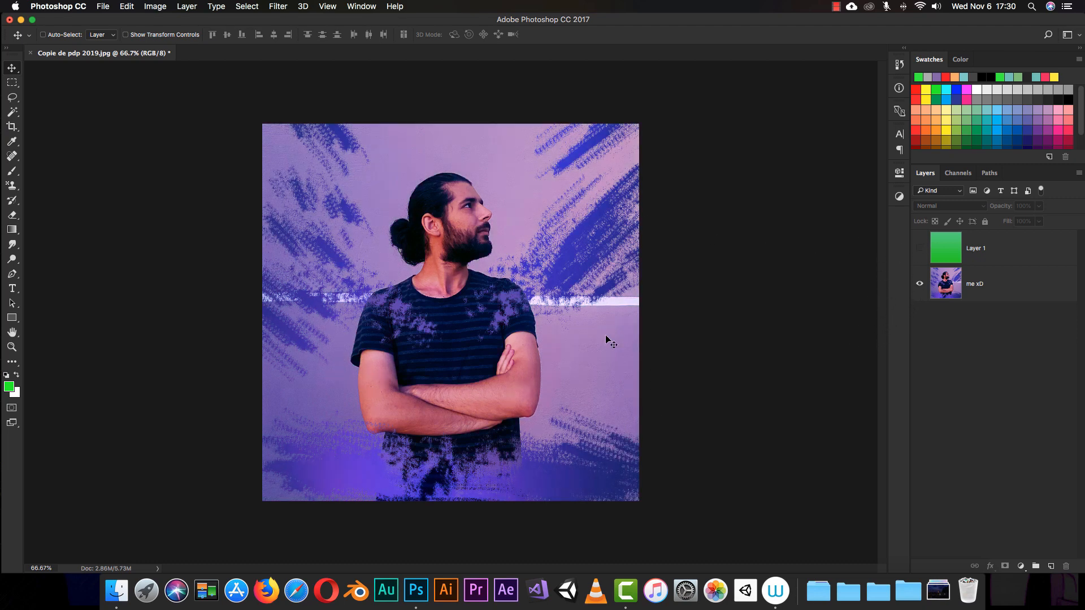
click(919, 247)
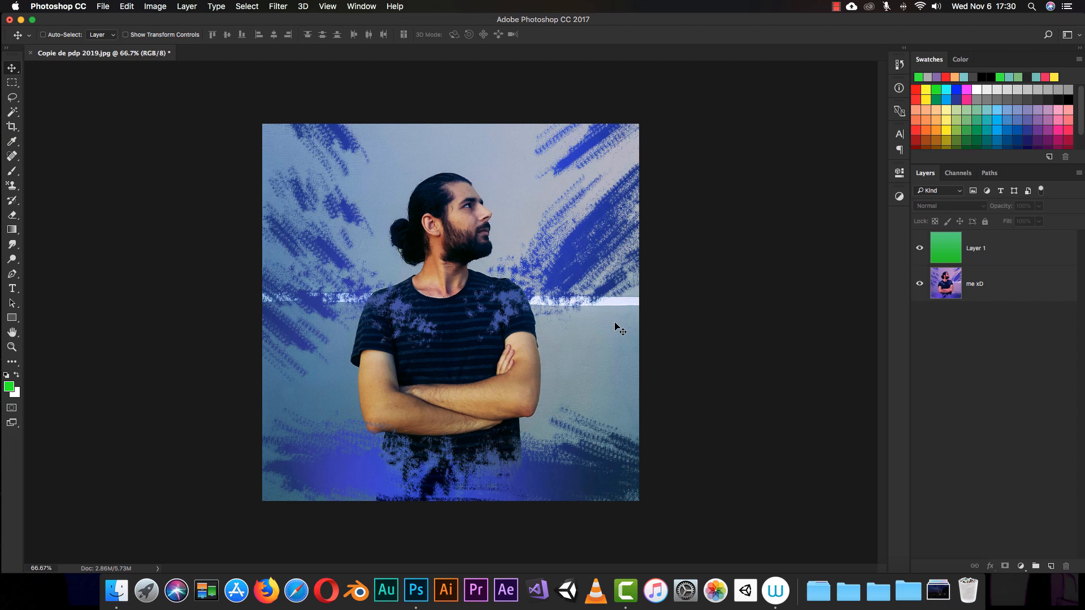
- Review the fill and adjustment layer types and the blend modes available for Layer 1, and compare the portrait with that layer hidden and shown
click(985, 247)
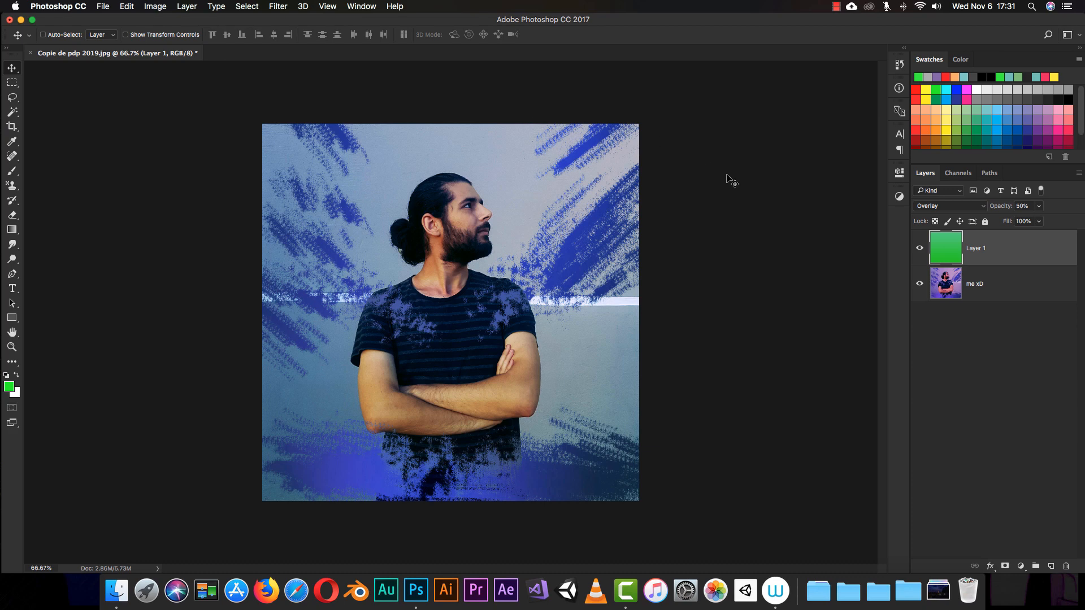
click(985, 529)
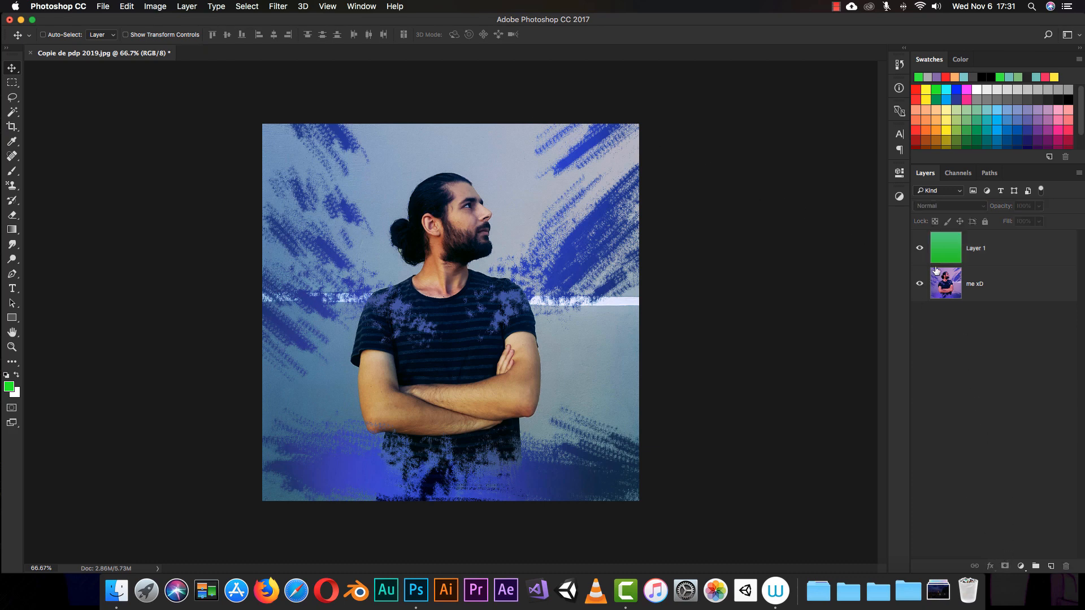
click(980, 255)
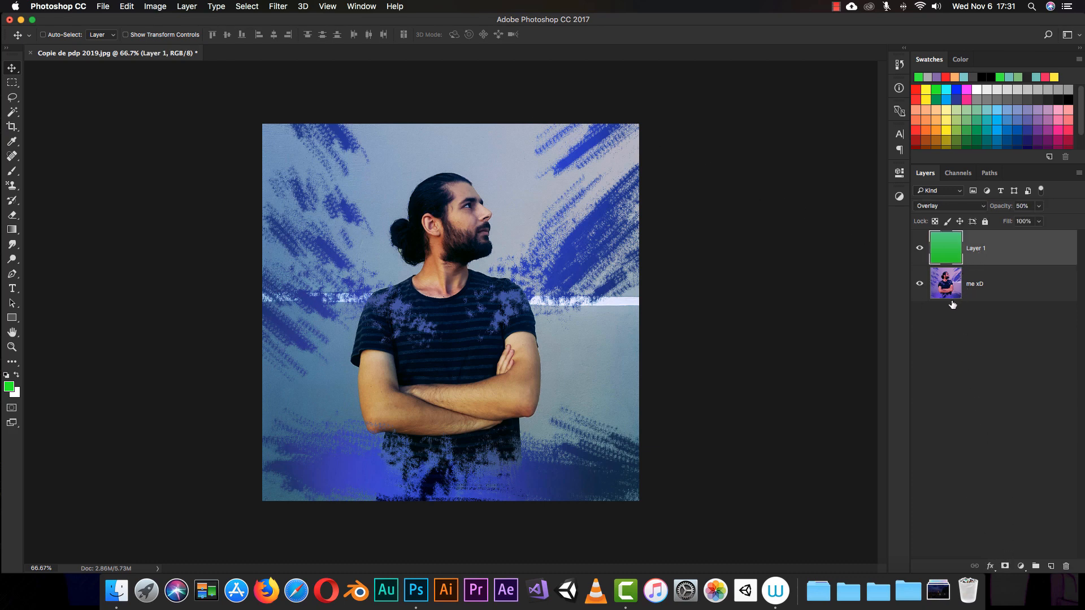
click(1023, 566)
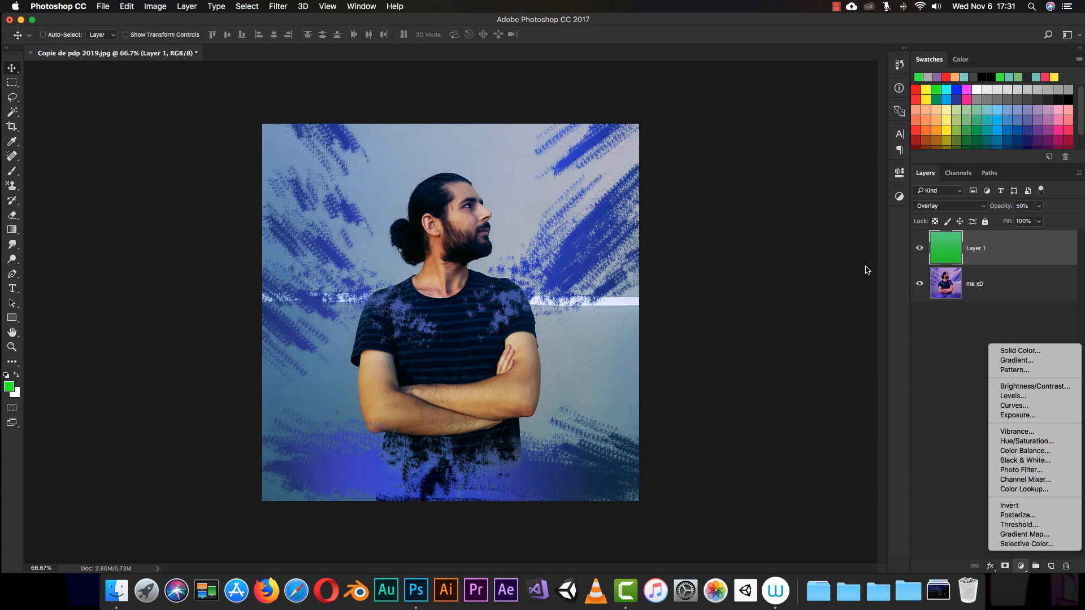
click(939, 343)
click(973, 208)
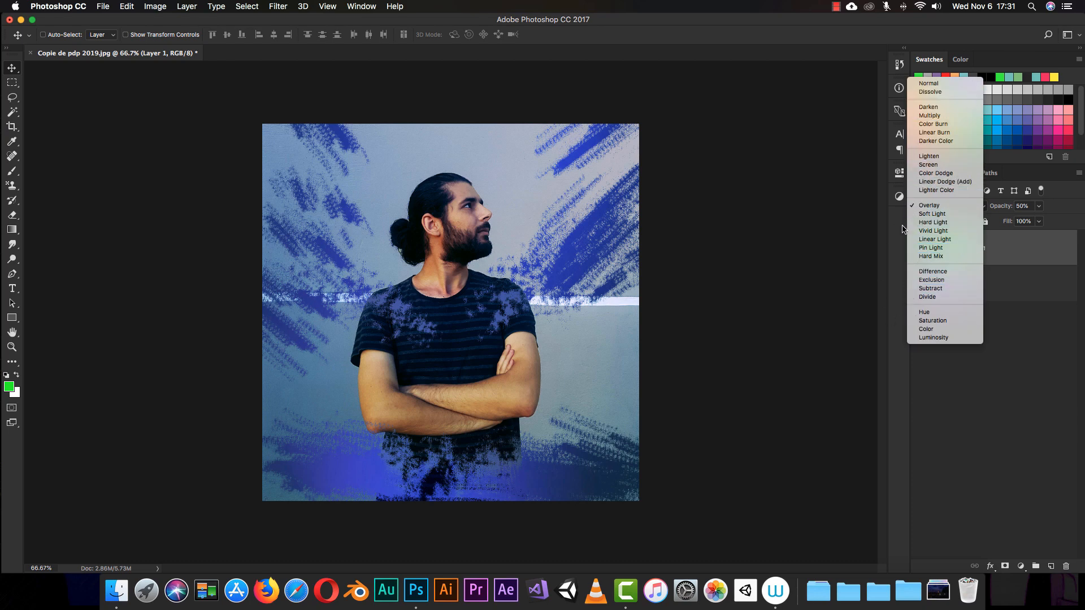
click(953, 386)
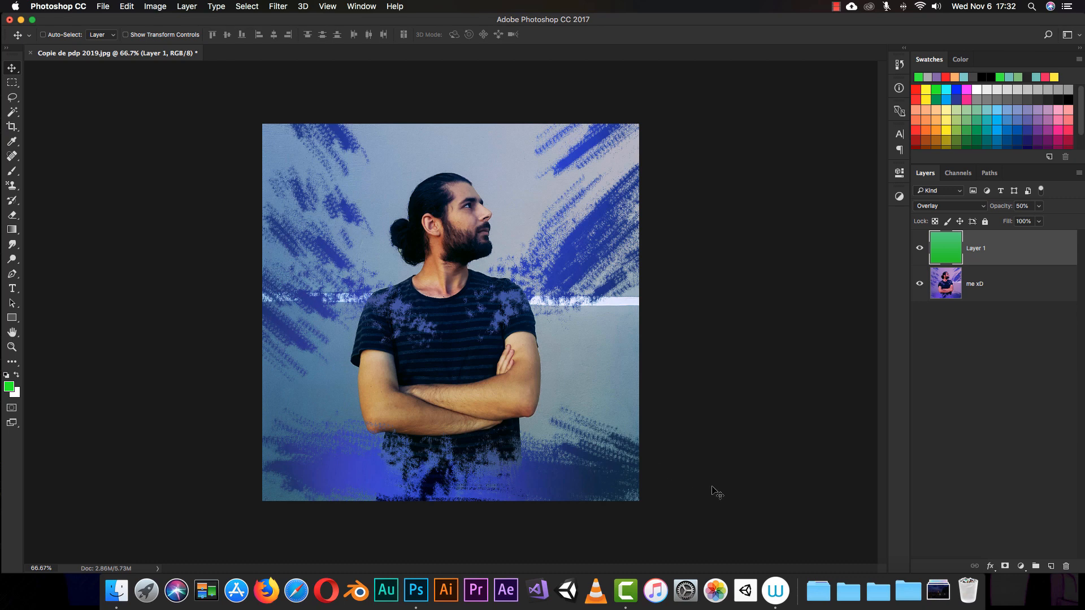
click(1021, 566)
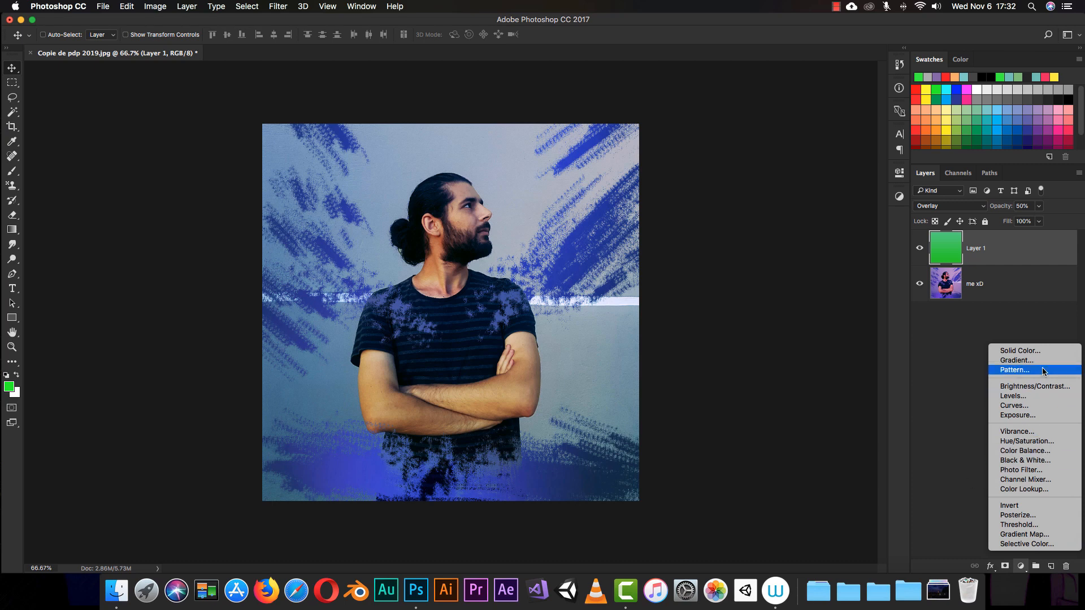
click(947, 457)
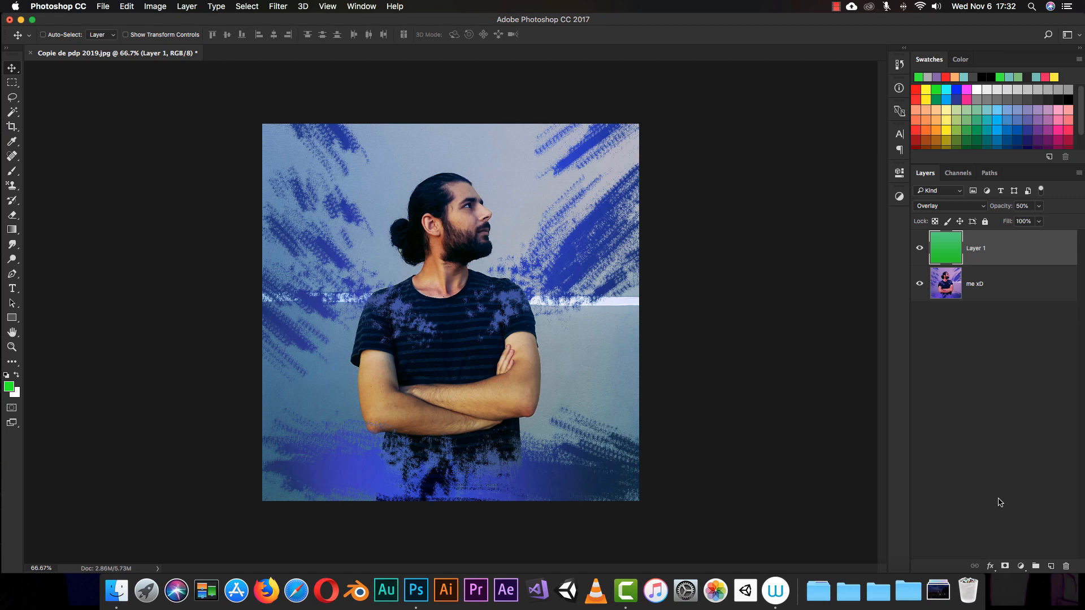
click(920, 249)
click(919, 249)
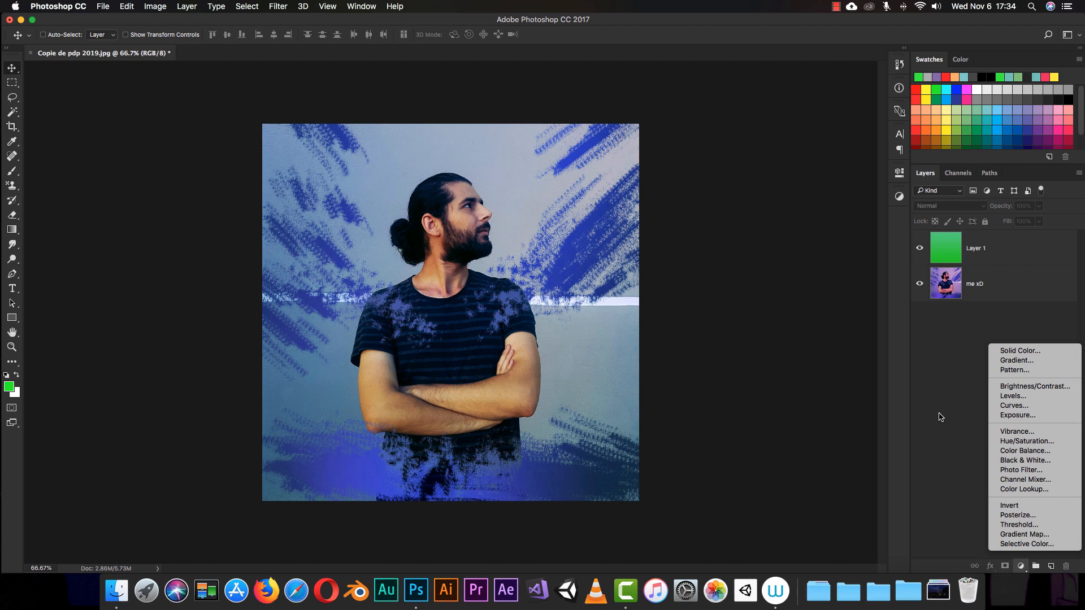